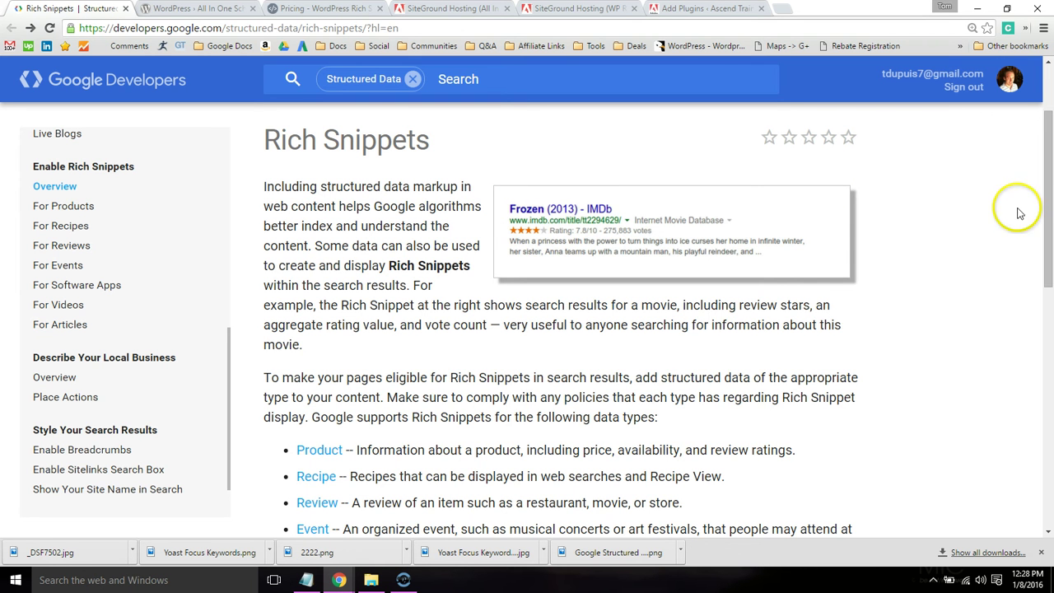
- Review the supported Rich Snippet data types in Google Developers, highlighting the Recipe entry
{"action": "left_click_drag", "start_coordinate": [1050, 202], "coordinate": [1046, 261]}
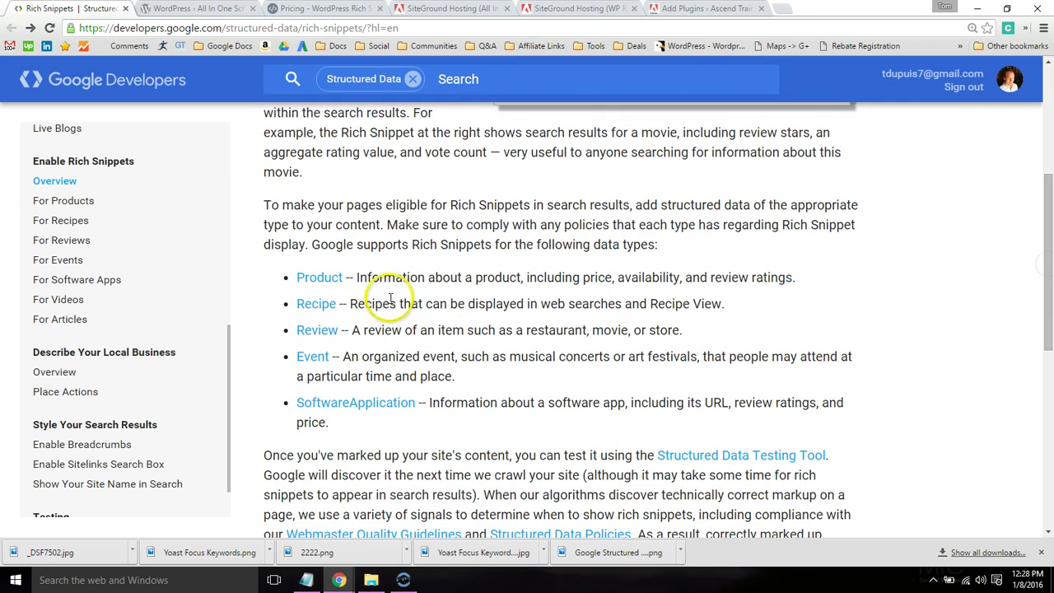
{"action": "left_click_drag", "start_coordinate": [286, 308], "coordinate": [346, 303]}
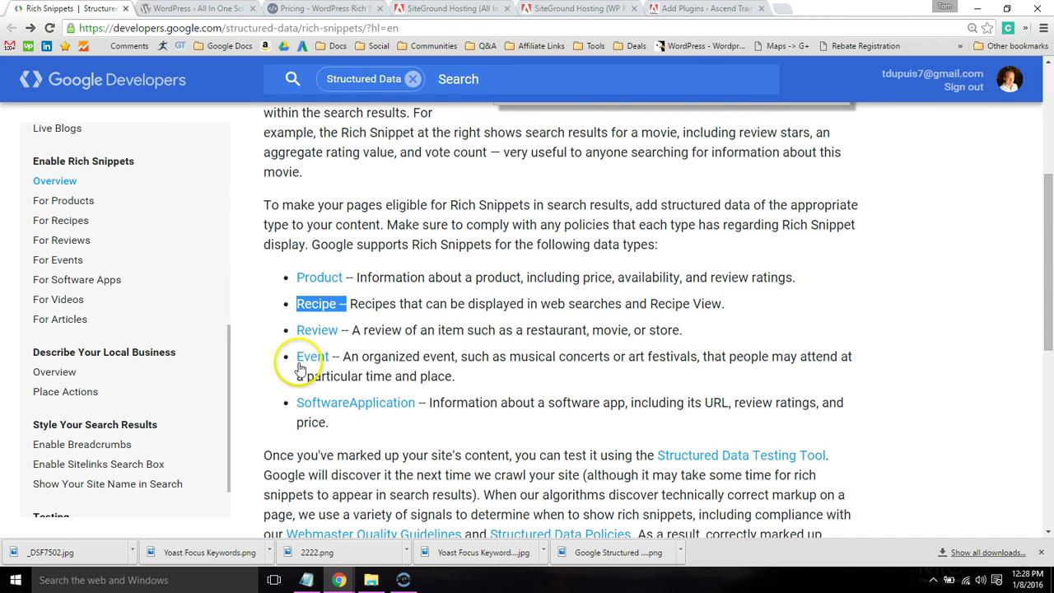
{"action": "left_click", "coordinate": [368, 423]}
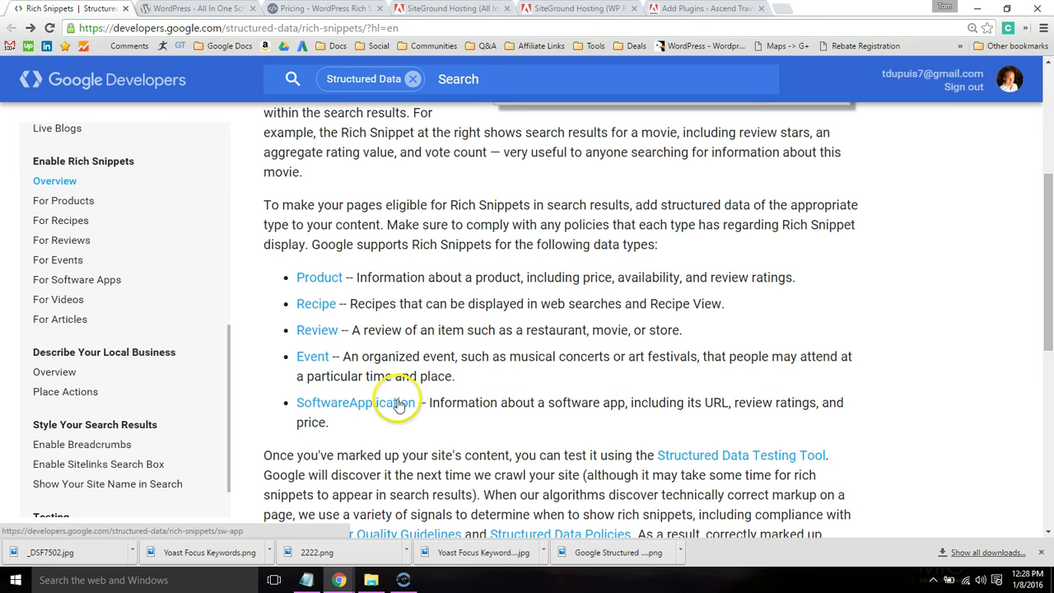
- Read the Events rich snippet example, then return and switch to the All In One Schema plugin page
{"action": "left_click", "coordinate": [316, 359]}
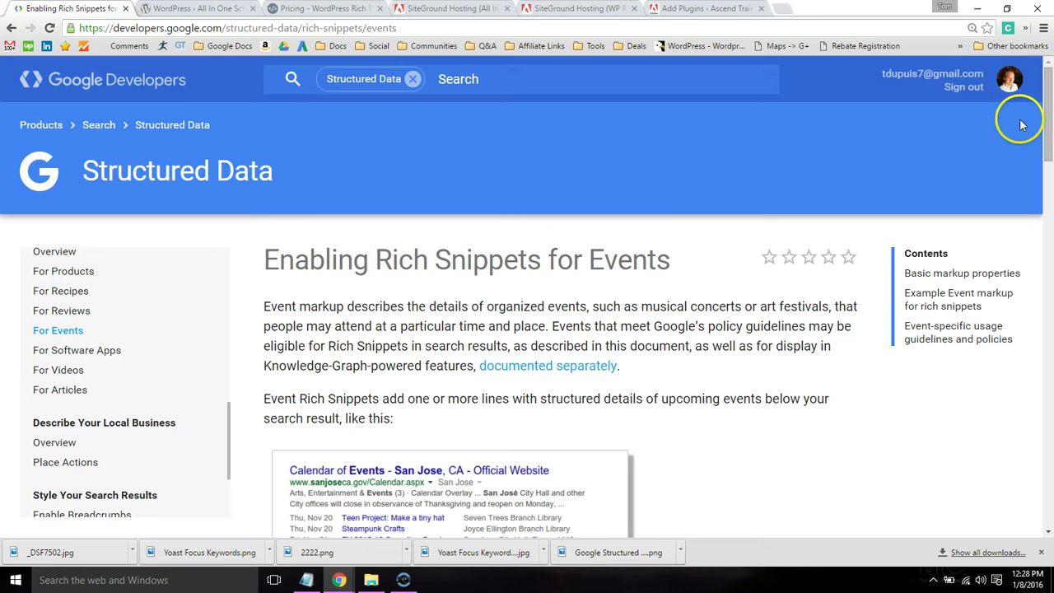
{"action": "left_click_drag", "start_coordinate": [1051, 112], "coordinate": [1050, 144]}
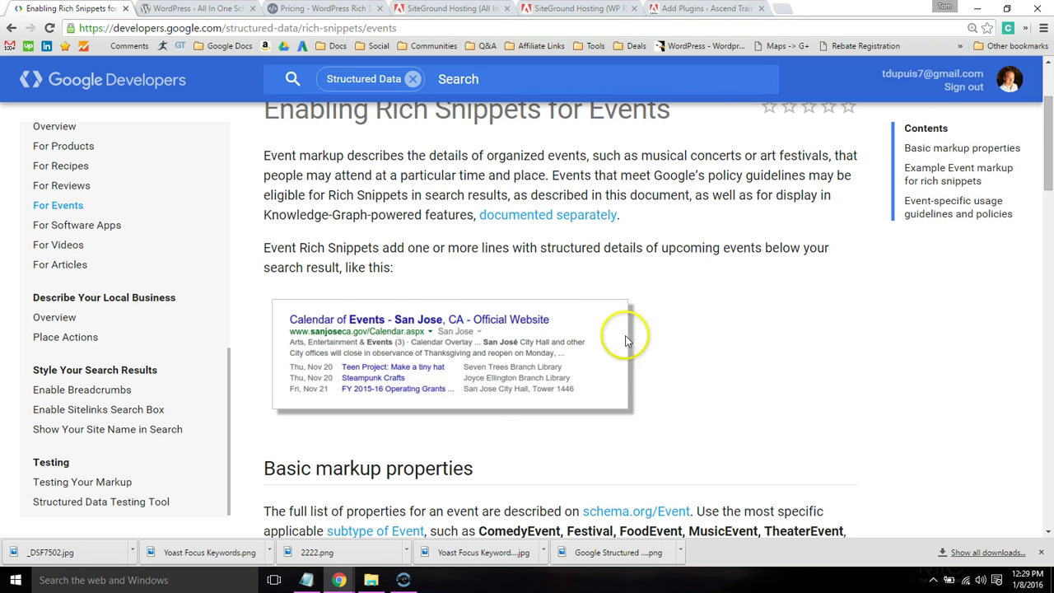
{"action": "key", "text": "alt+Left"}
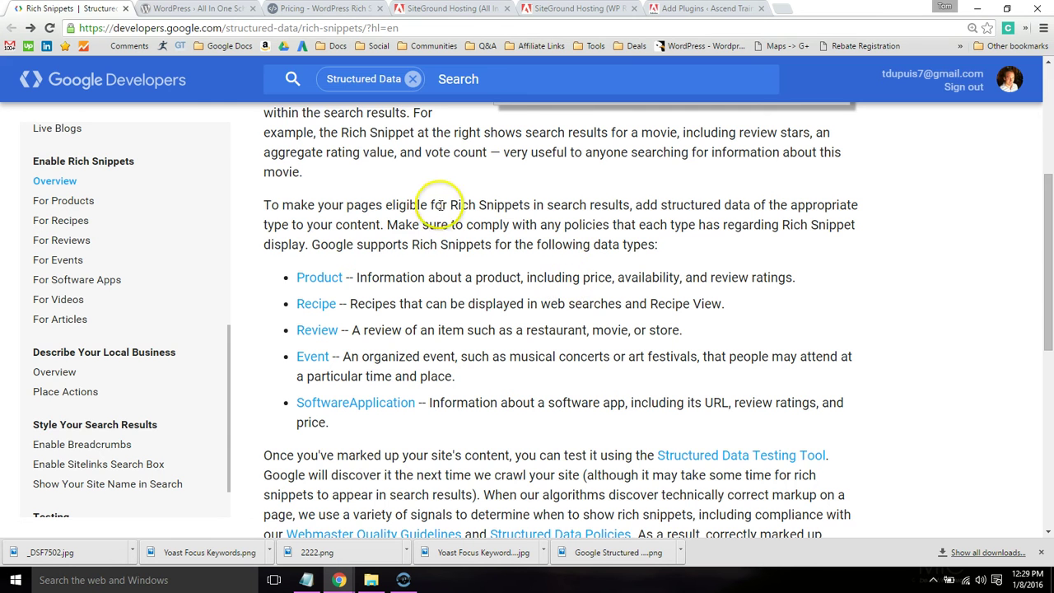
{"action": "key", "text": "ctrl+Tab"}
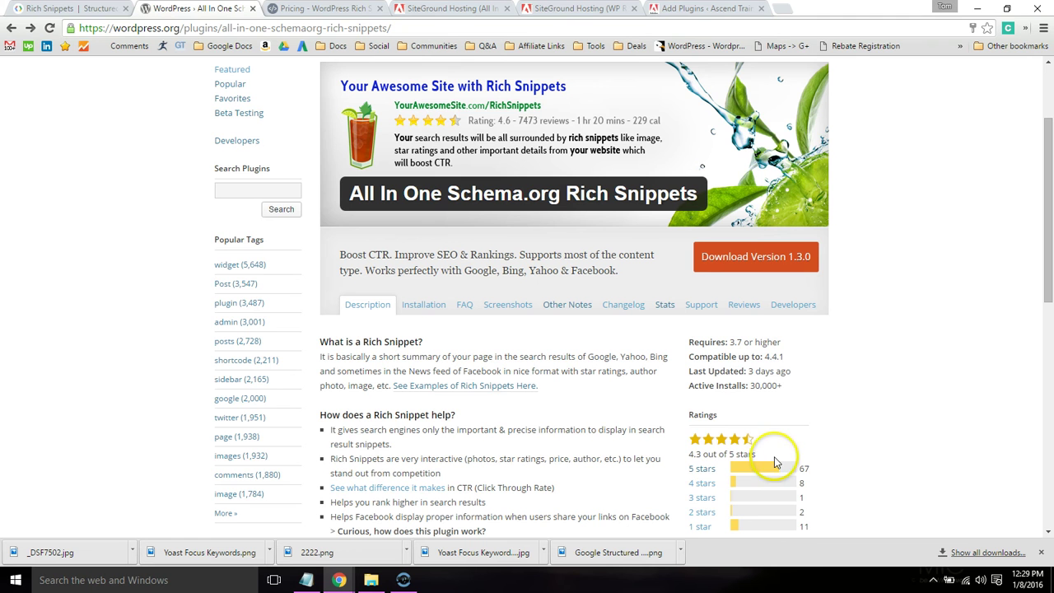
- After the plugin's star ratings, move on to the WP Rich Snippets pricing page
{"action": "key", "text": "ctrl+Tab"}
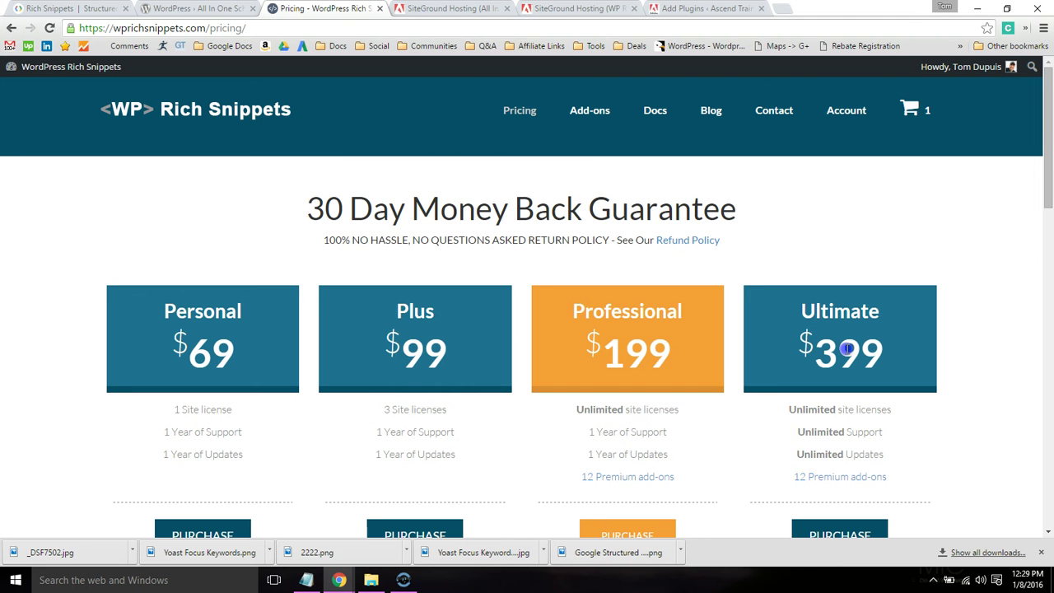
- Compare plans, highlighting the $399 Ultimate price and features, then go to the All In One Schema.org post
{"action": "left_click_drag", "start_coordinate": [845, 348], "coordinate": [796, 349]}
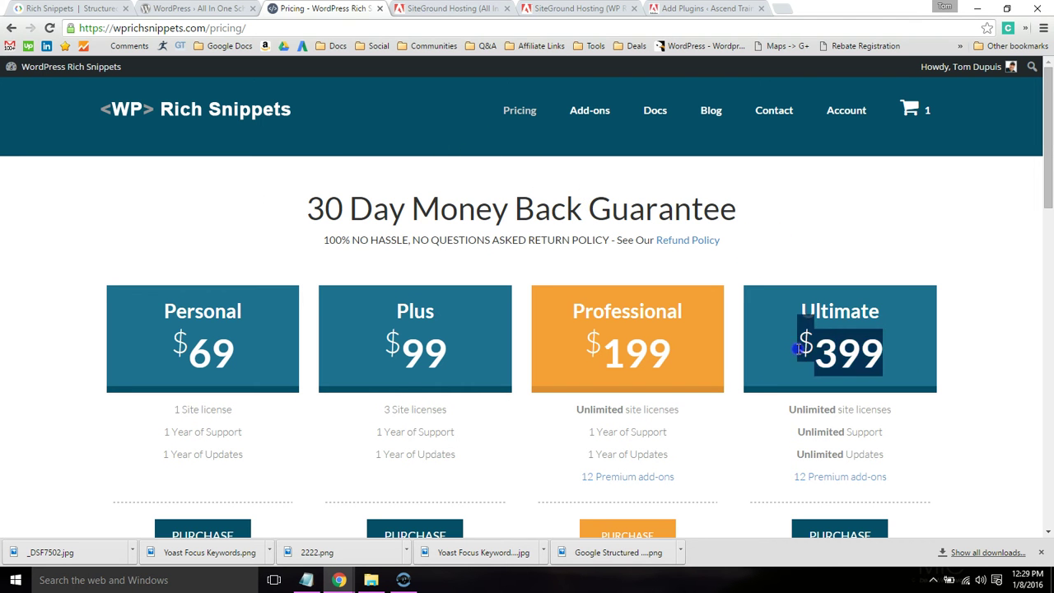
{"action": "left_click", "coordinate": [958, 311]}
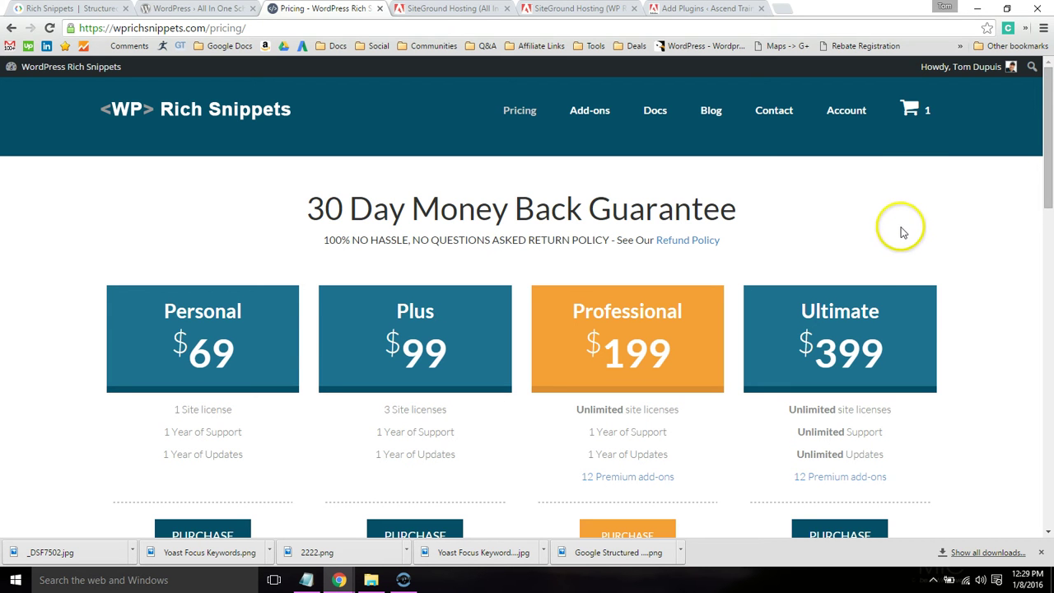
{"action": "left_click", "coordinate": [910, 485]}
{"action": "left_click_drag", "start_coordinate": [866, 479], "coordinate": [790, 409]}
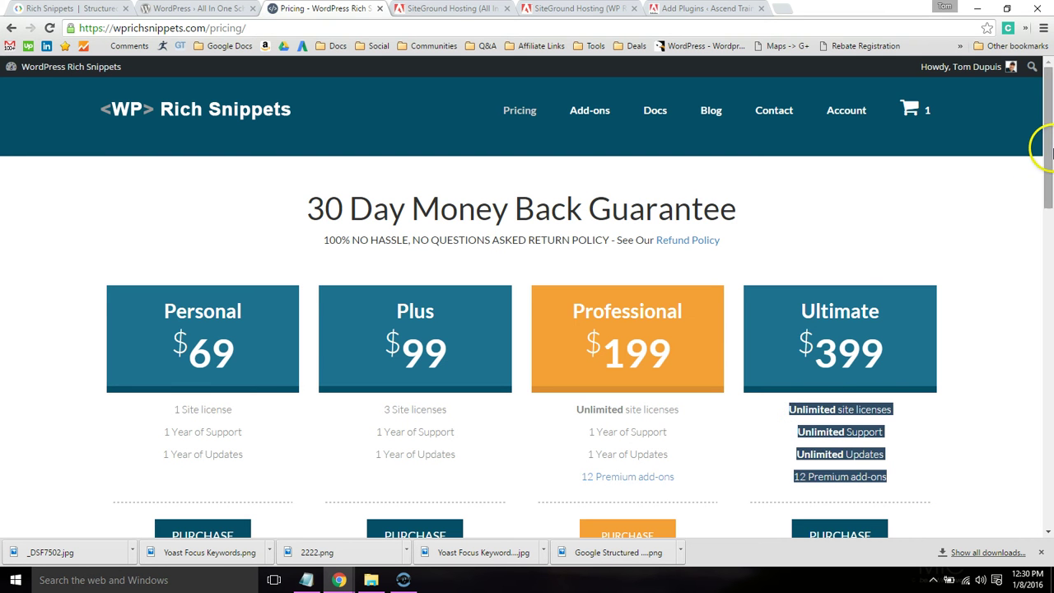
{"action": "scroll", "coordinate": [1042, 148], "scroll_direction": "down", "scroll_amount": 1}
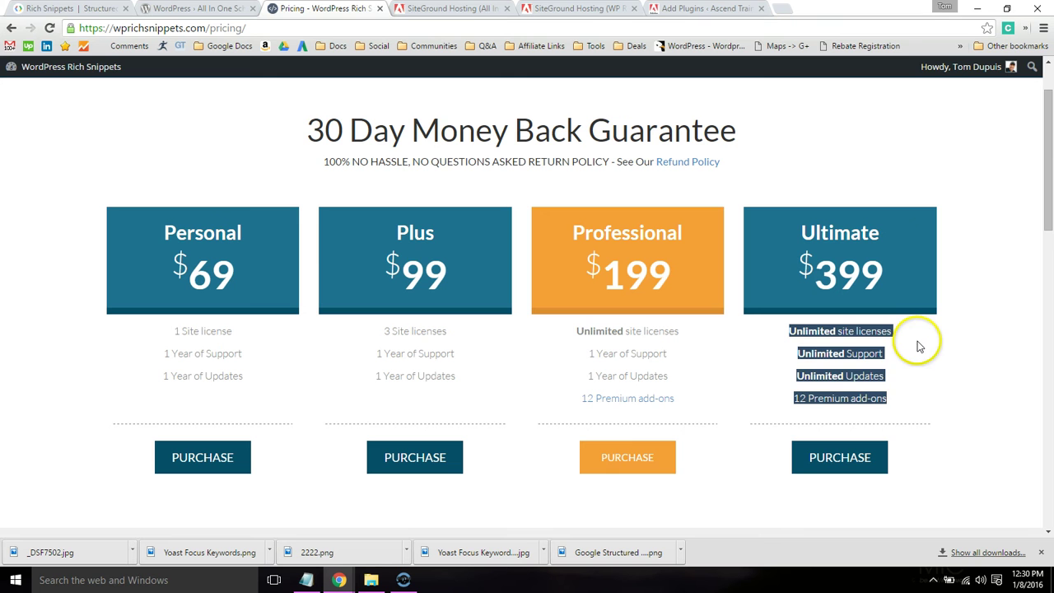
{"action": "left_click", "coordinate": [898, 400]}
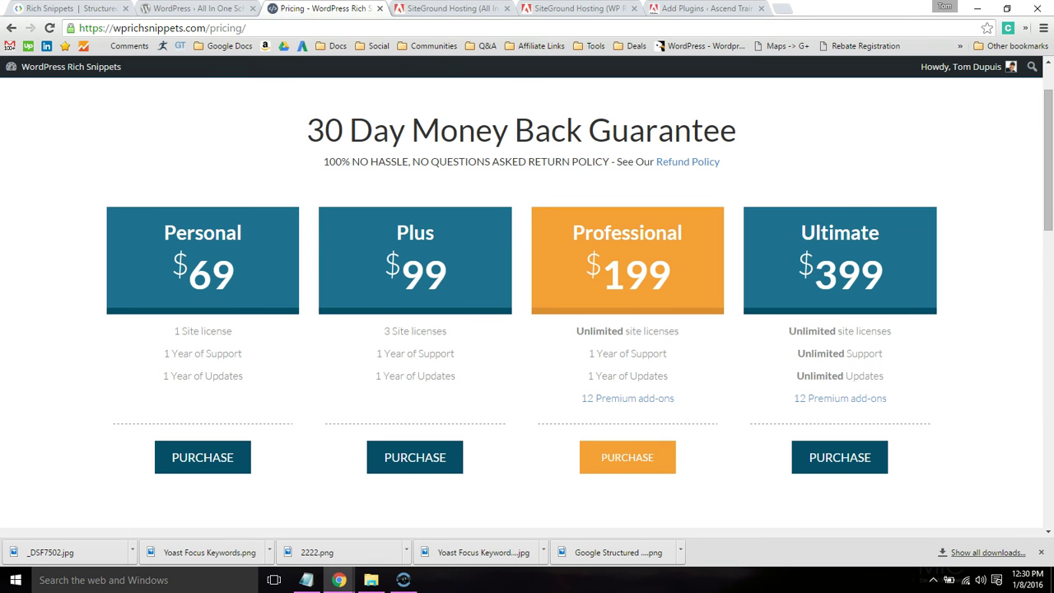
{"action": "left_click", "coordinate": [445, 9]}
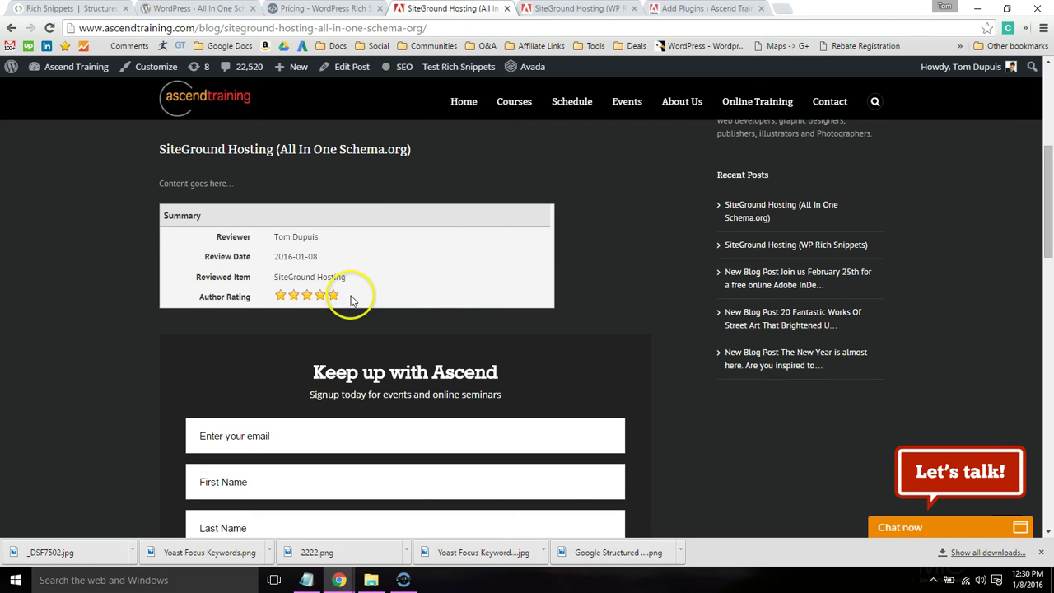
- Highlight the review summary, then inspect the WP Rich Snippets post's 100% Spectacular Editor Rating
{"action": "left_click_drag", "start_coordinate": [353, 298], "coordinate": [170, 217]}
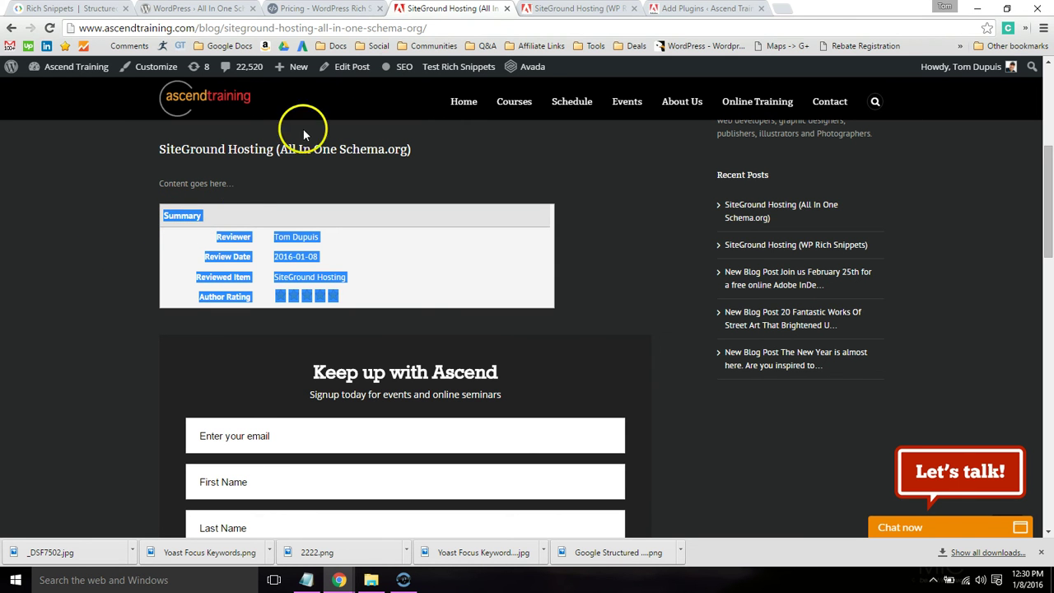
{"action": "left_click", "coordinate": [576, 9]}
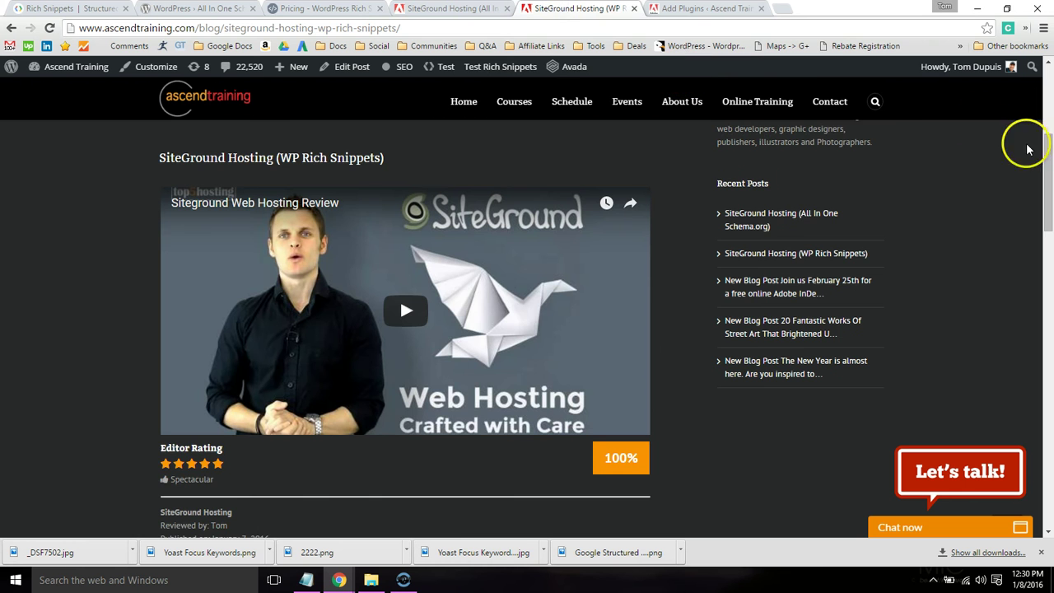
{"action": "left_click_drag", "start_coordinate": [1049, 149], "coordinate": [1048, 157]}
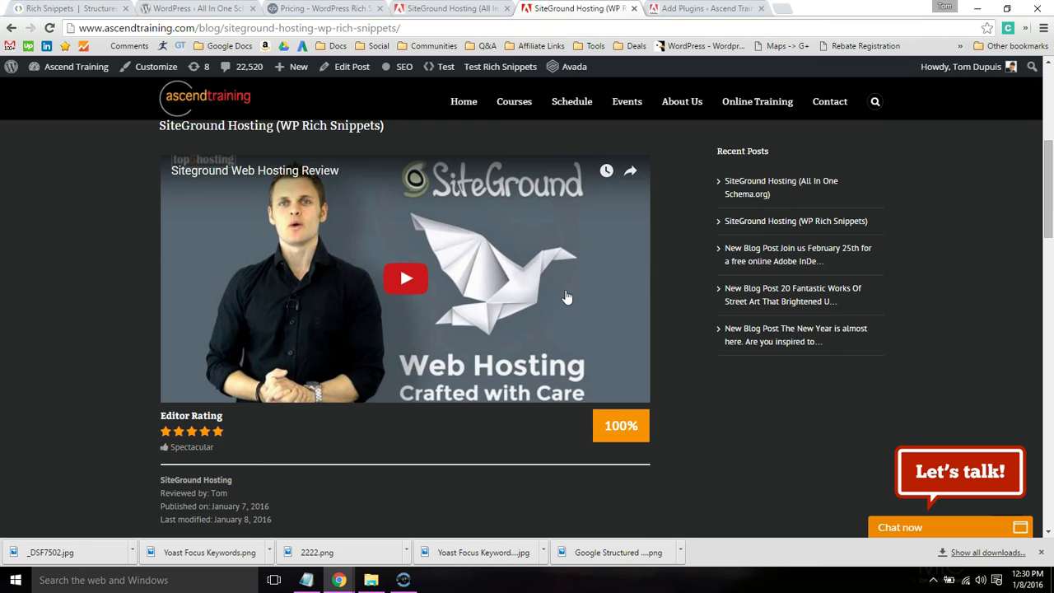
{"action": "left_click_drag", "start_coordinate": [1044, 207], "coordinate": [1050, 232]}
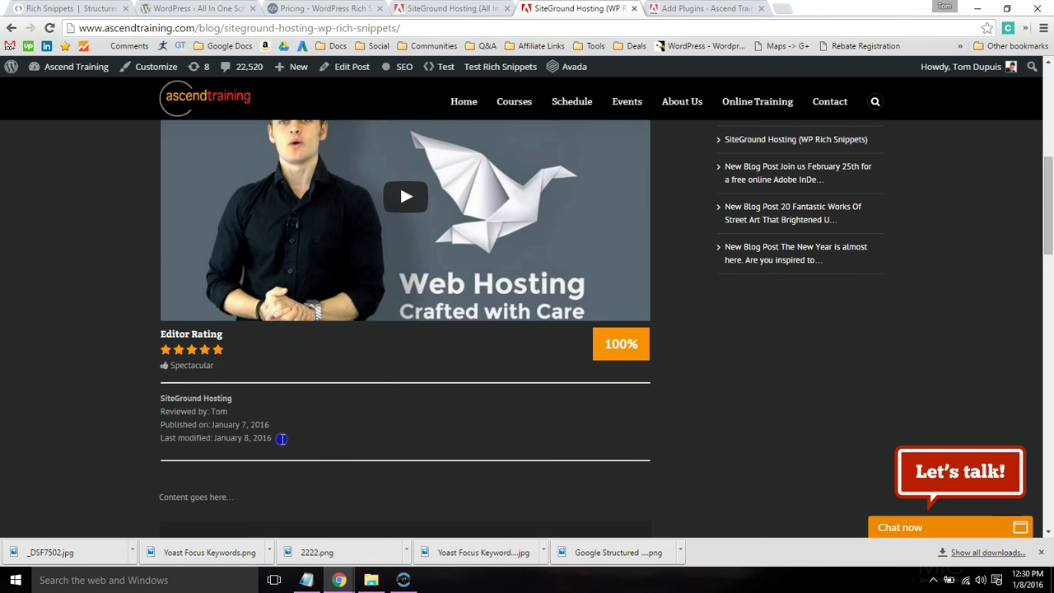
{"action": "left_click_drag", "start_coordinate": [278, 437], "coordinate": [152, 335]}
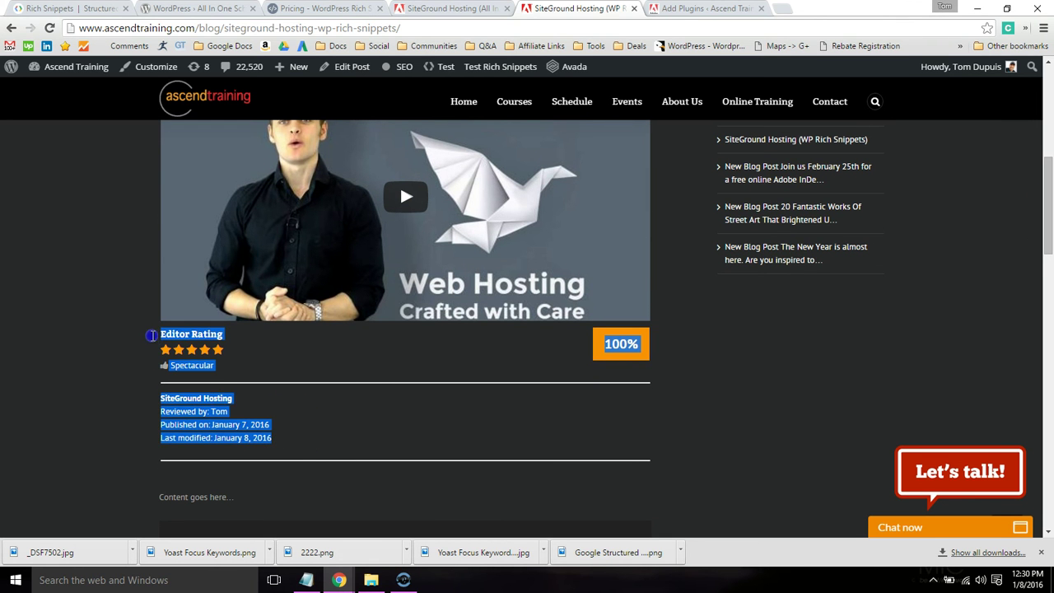
{"action": "left_click", "coordinate": [108, 345]}
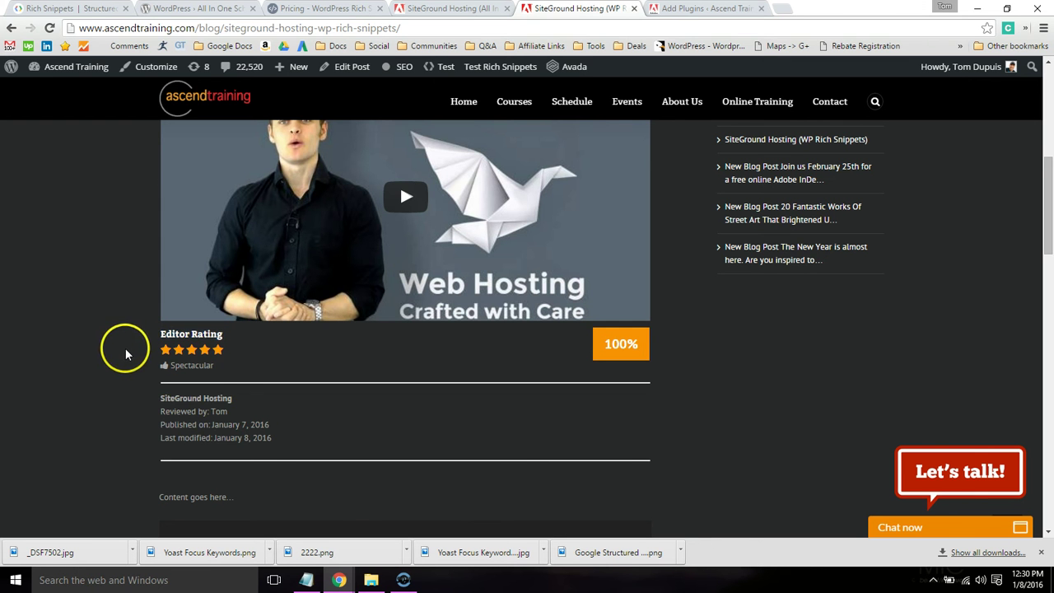
{"action": "mouse_move", "coordinate": [1044, 219]}
{"action": "left_mouse_down"}
{"action": "mouse_move", "coordinate": [1050, 182]}
{"action": "mouse_move", "coordinate": [1050, 202]}
{"action": "left_mouse_up"}
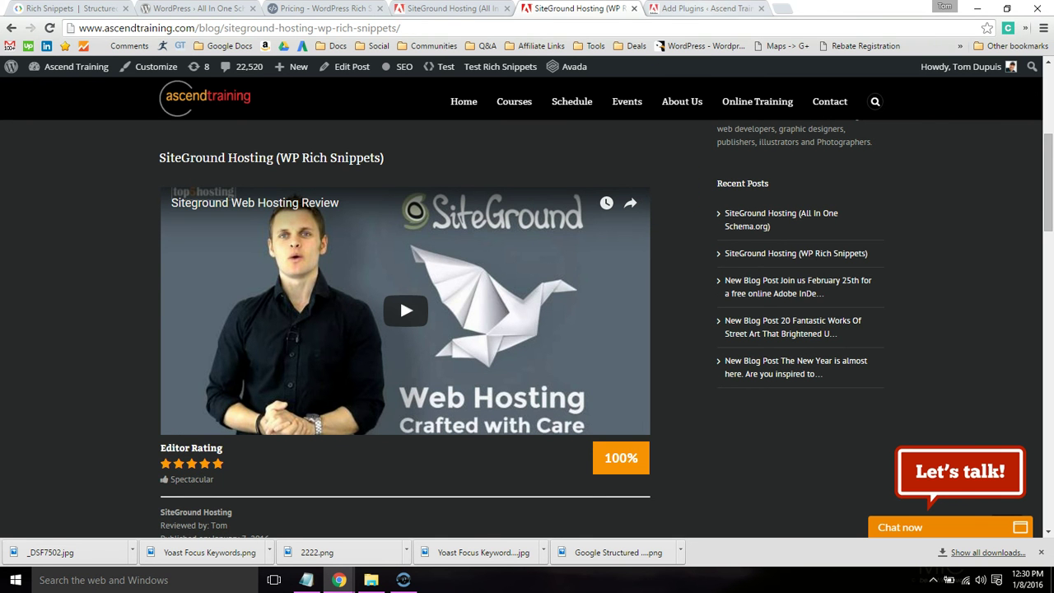
- Search Add Plugins for 'All In One Schema.org Rich Snippets', then find version 1.3.0 under Installed Plugins
{"action": "left_click", "coordinate": [699, 9]}
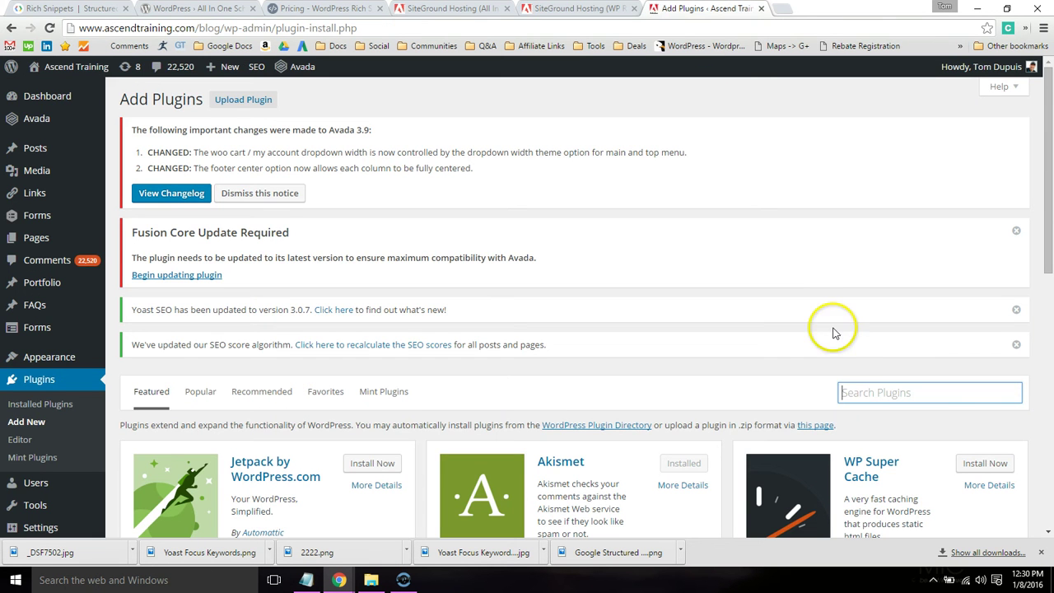
{"action": "left_click", "coordinate": [860, 393]}
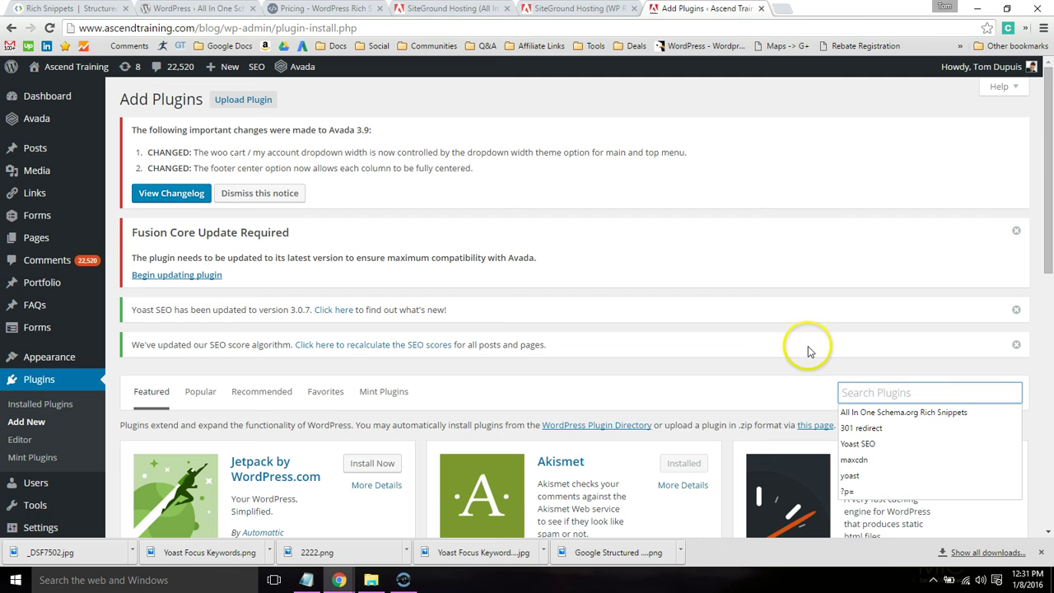
{"action": "left_click", "coordinate": [876, 411]}
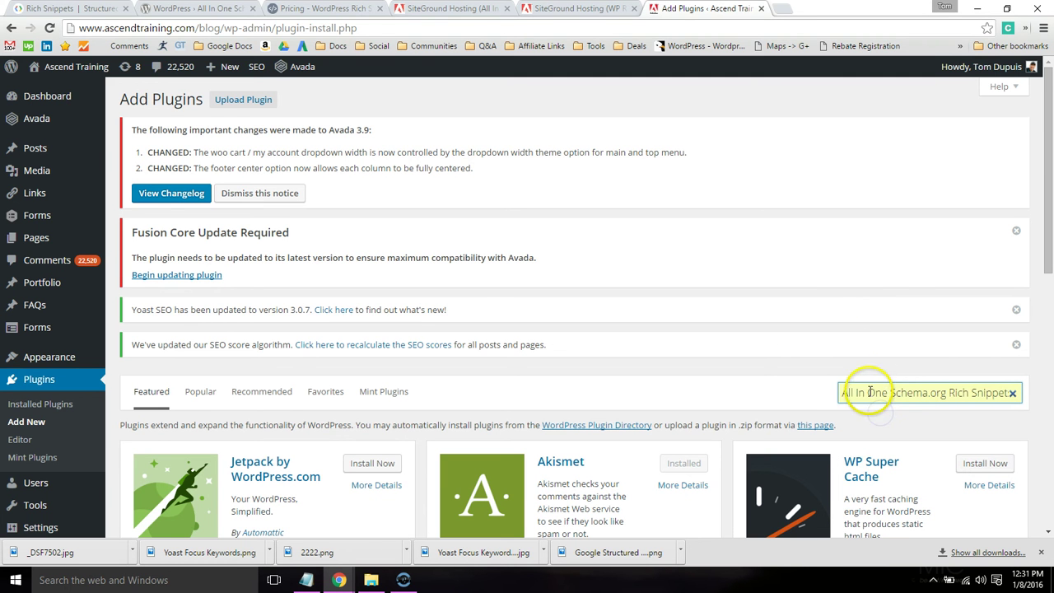
{"action": "left_click", "coordinate": [892, 396]}
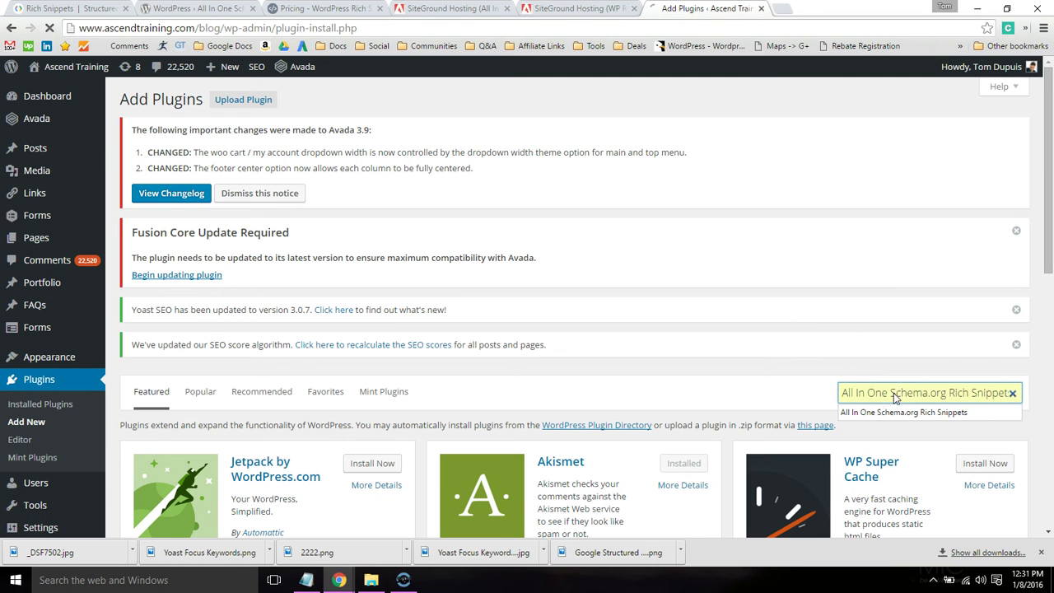
{"action": "key", "text": "Return"}
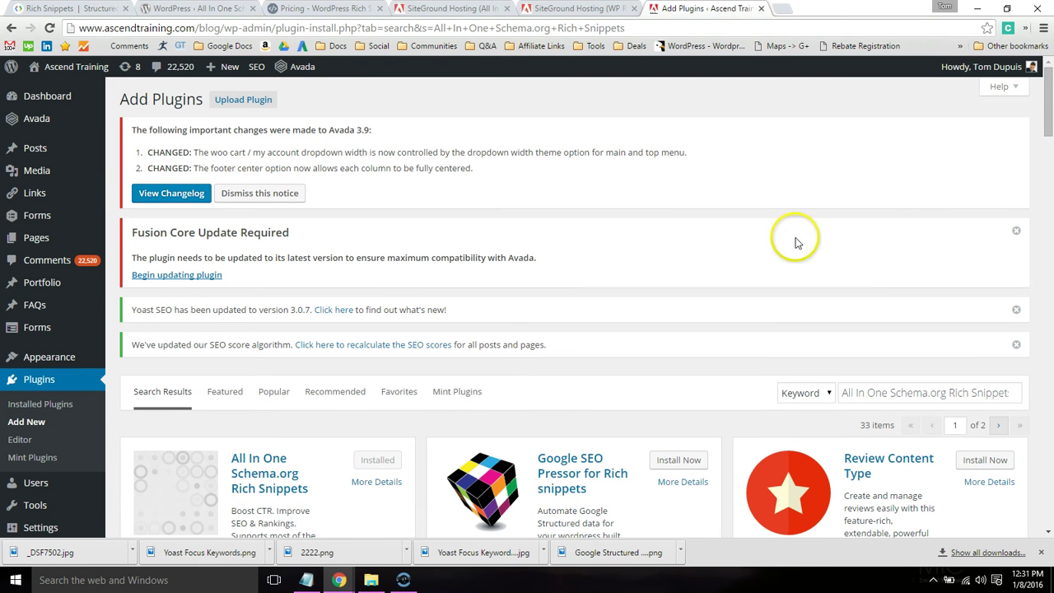
{"action": "left_click", "coordinate": [62, 404]}
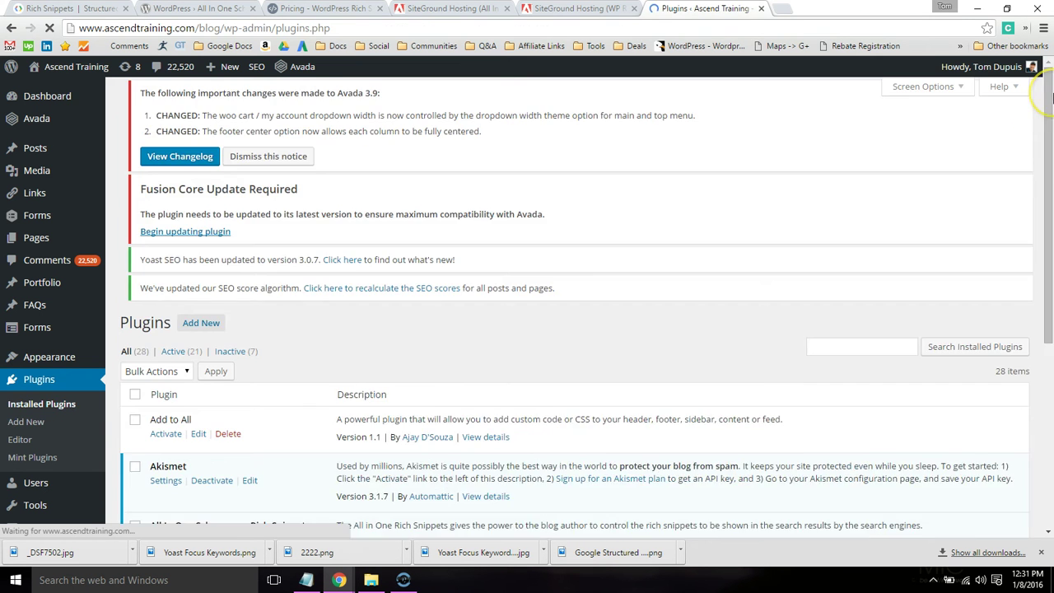
{"action": "left_click_drag", "start_coordinate": [1048, 97], "coordinate": [1050, 142]}
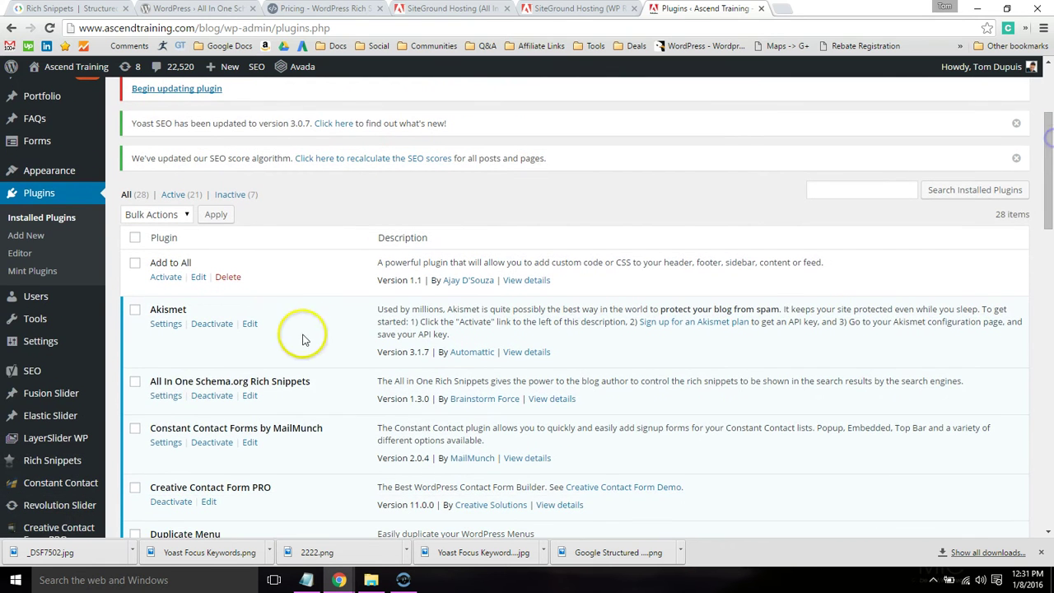
- Compare the Item Review label settings, like Item Ratings and Reviewer, with the live post's review box
{"action": "left_click", "coordinate": [167, 398]}
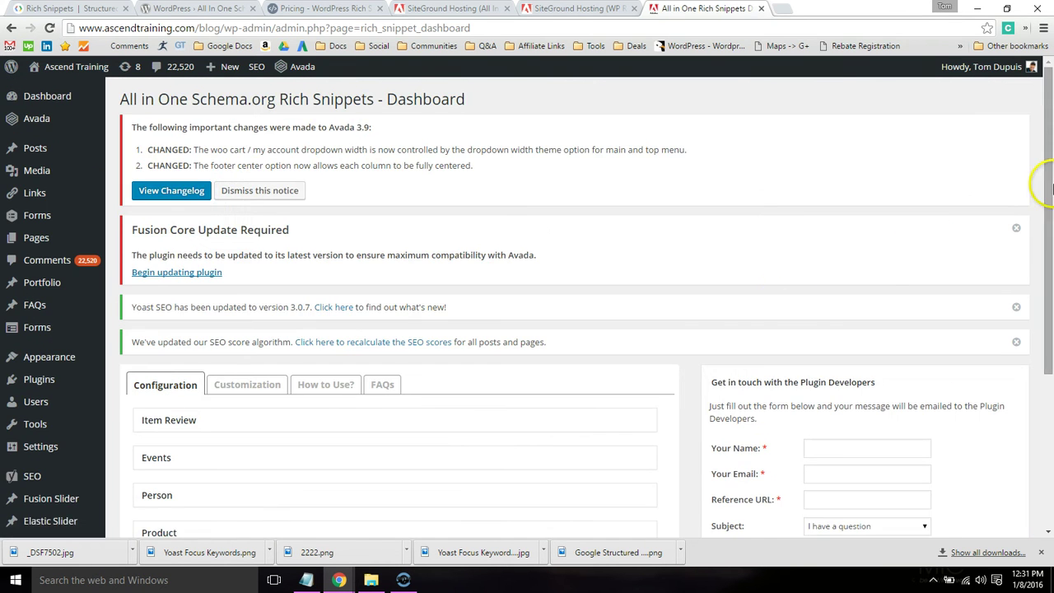
{"action": "left_click_drag", "start_coordinate": [1047, 176], "coordinate": [1049, 270]}
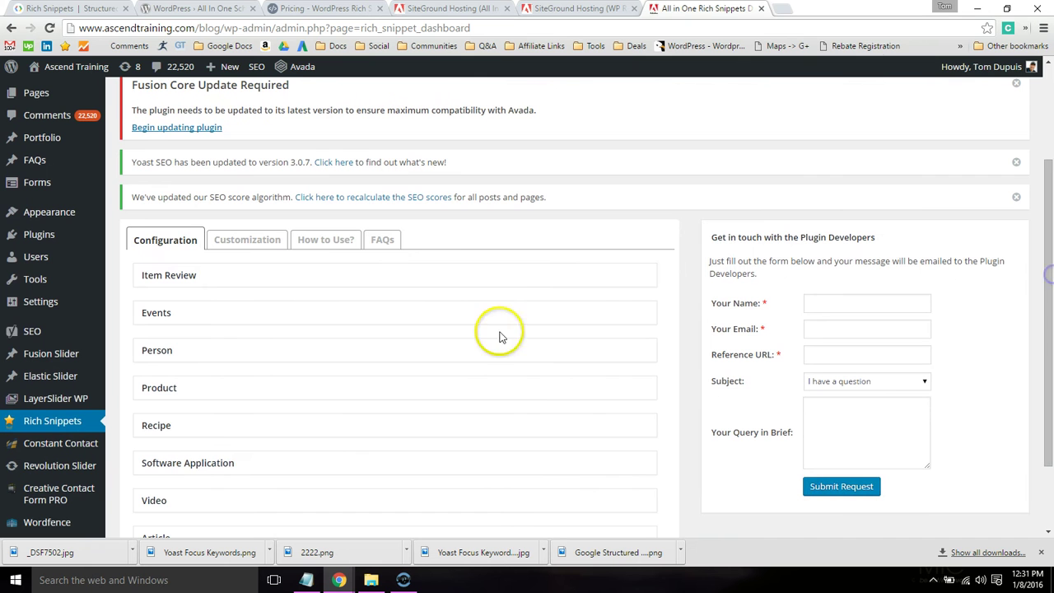
{"action": "left_click", "coordinate": [541, 274]}
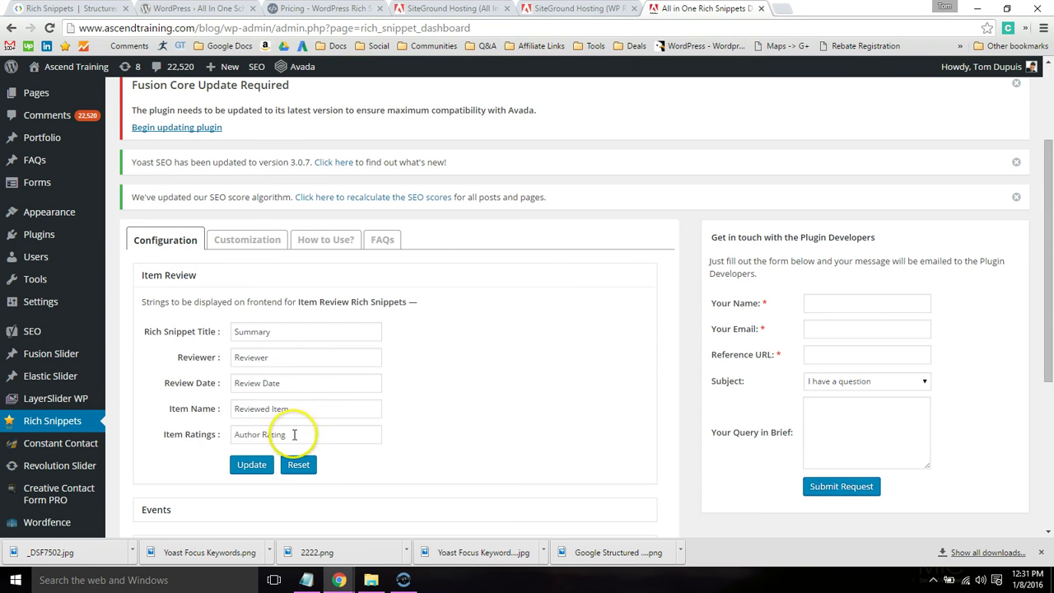
{"action": "left_click_drag", "start_coordinate": [285, 434], "coordinate": [210, 325]}
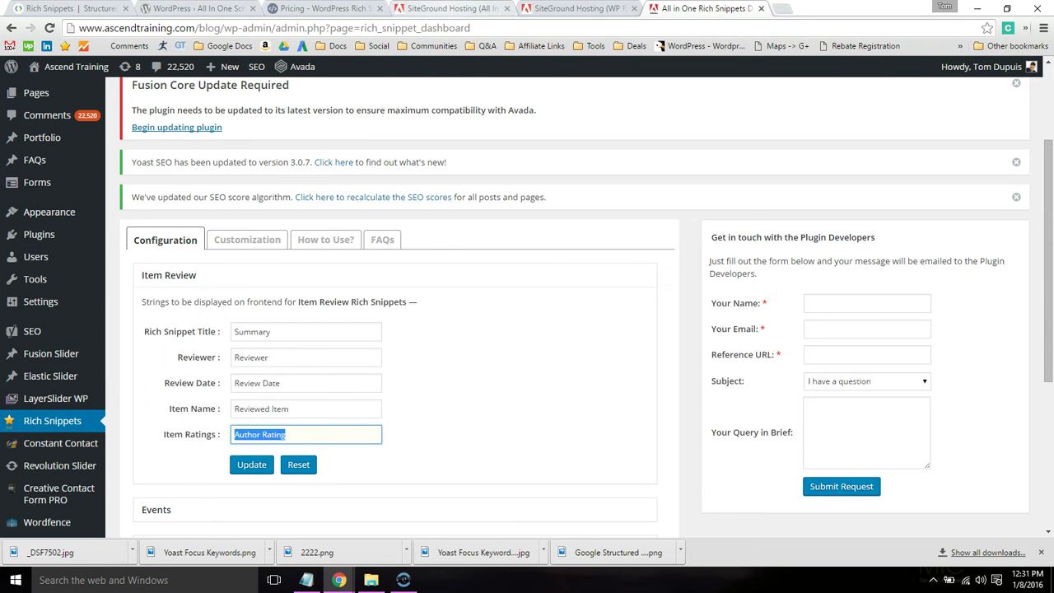
{"action": "left_click", "coordinate": [457, 10]}
{"action": "left_click", "coordinate": [186, 283]}
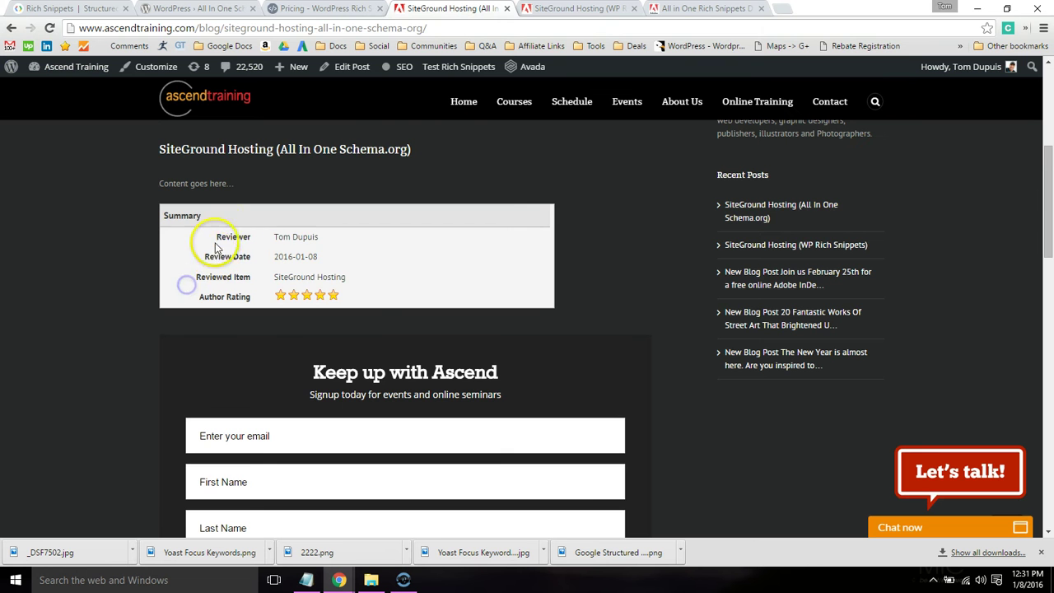
{"action": "left_click_drag", "start_coordinate": [221, 237], "coordinate": [229, 255]}
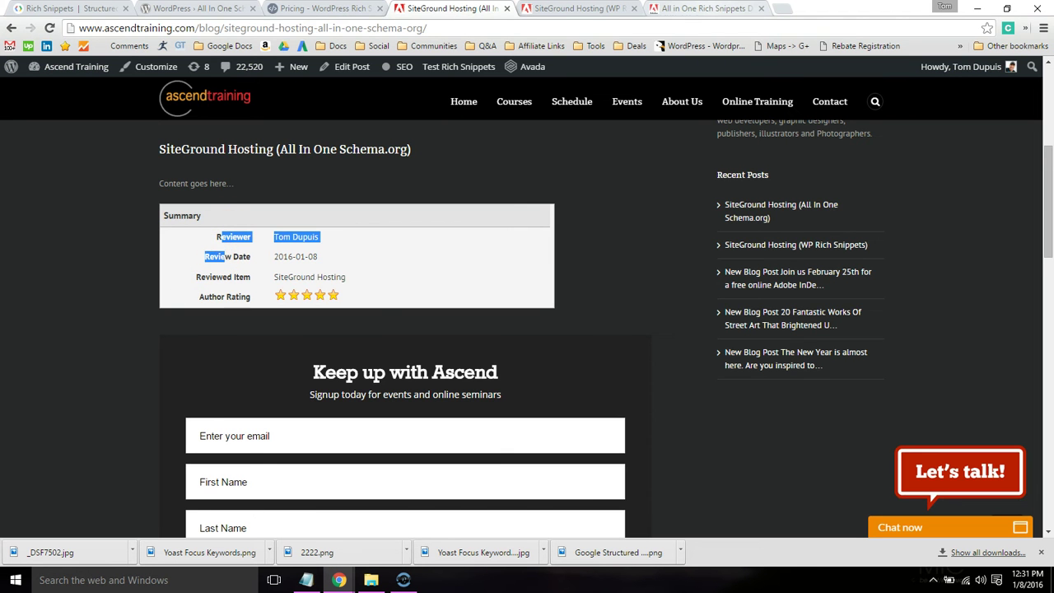
{"action": "left_click", "coordinate": [704, 9]}
{"action": "left_click", "coordinate": [321, 357]}
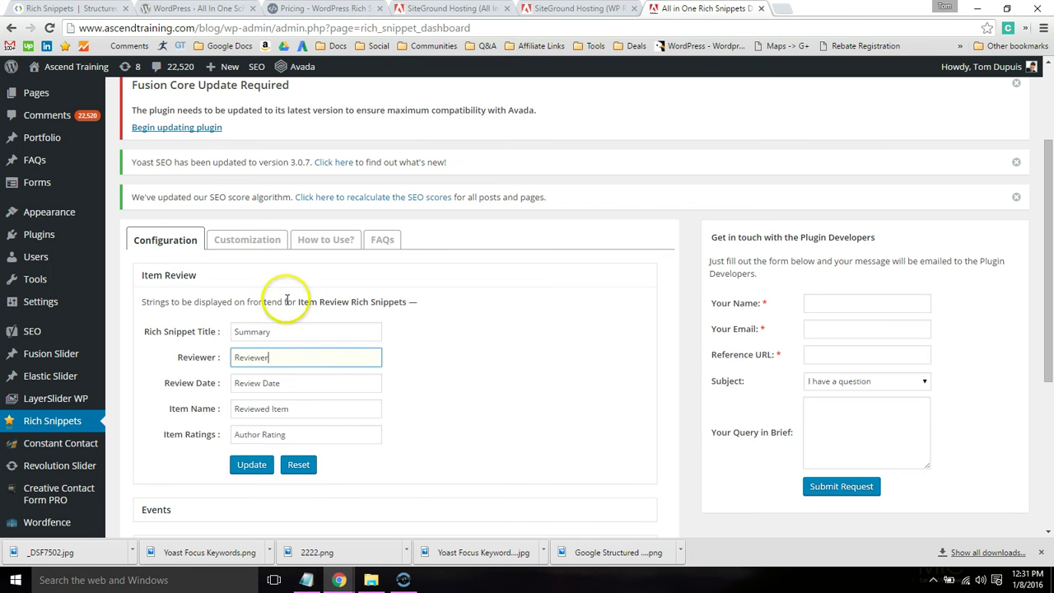
- Browse the plugin's Customization, How to Use? and FAQs tabs
{"action": "left_click", "coordinate": [247, 240]}
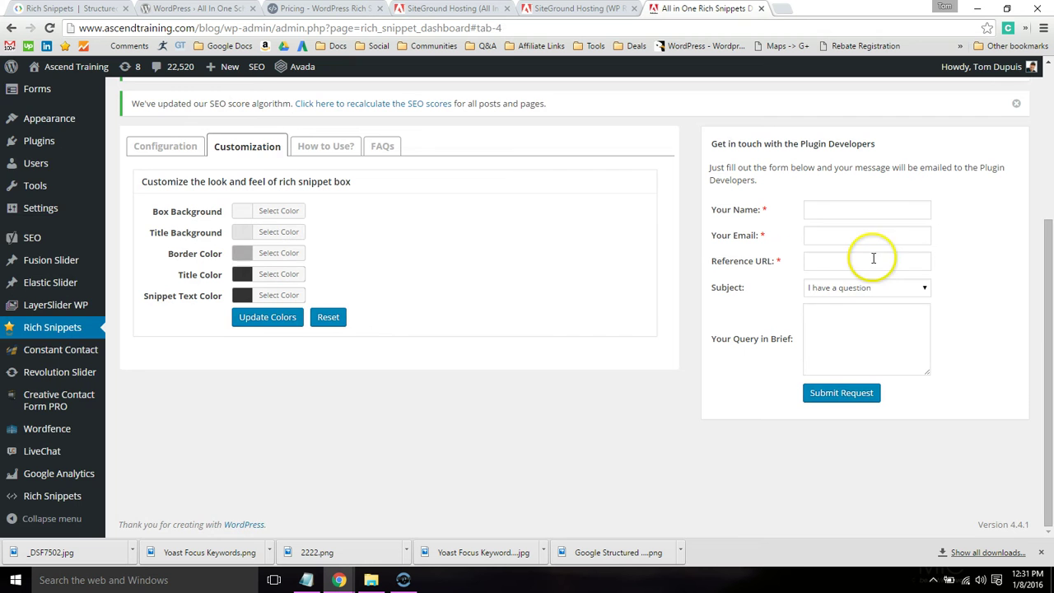
{"action": "scroll", "coordinate": [897, 280], "scroll_direction": "up", "scroll_amount": 2}
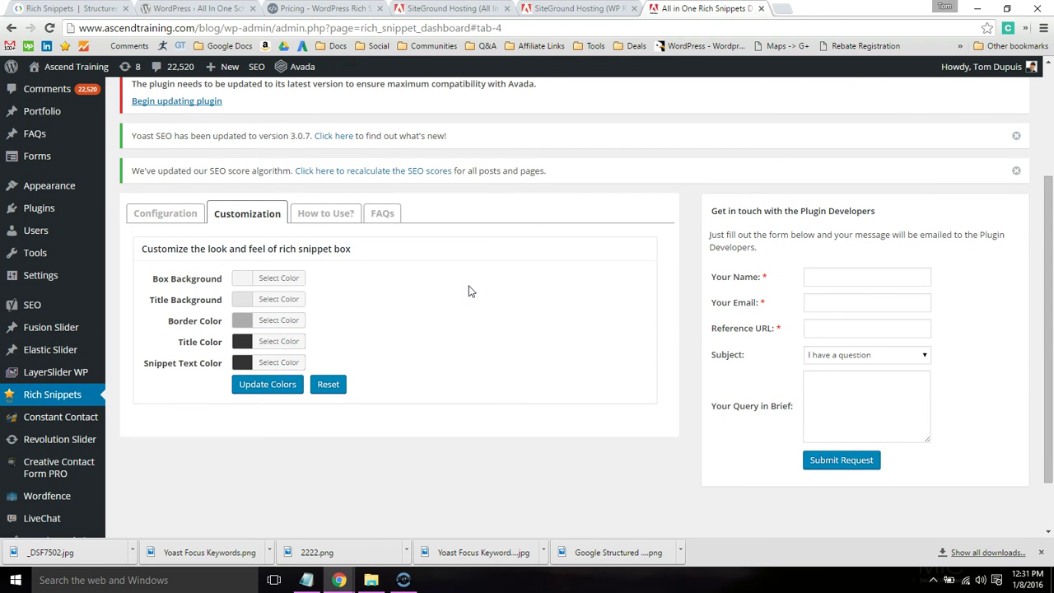
{"action": "left_click", "coordinate": [338, 214]}
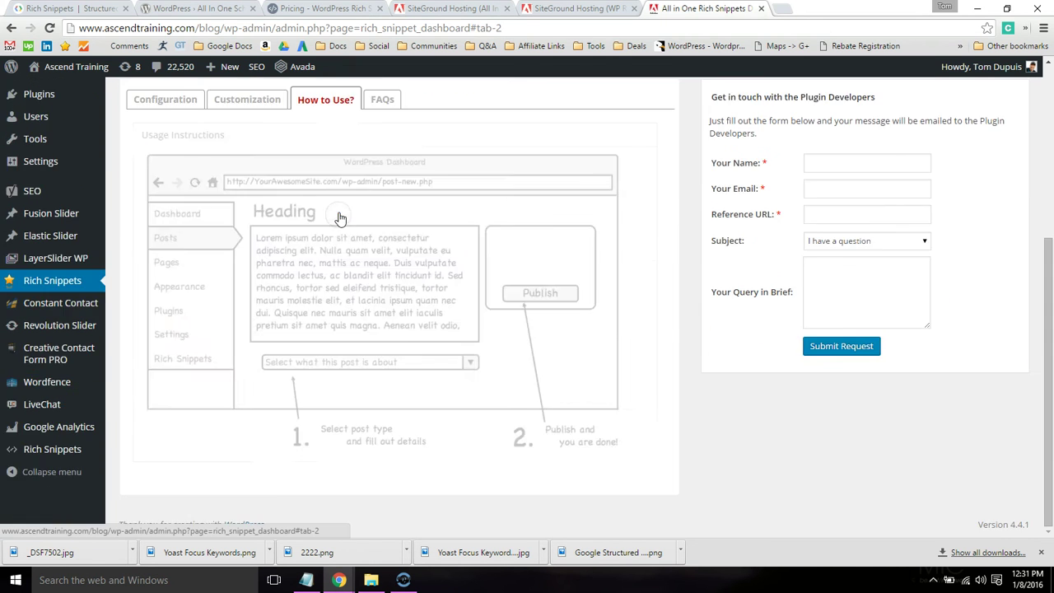
{"action": "left_click", "coordinate": [384, 99]}
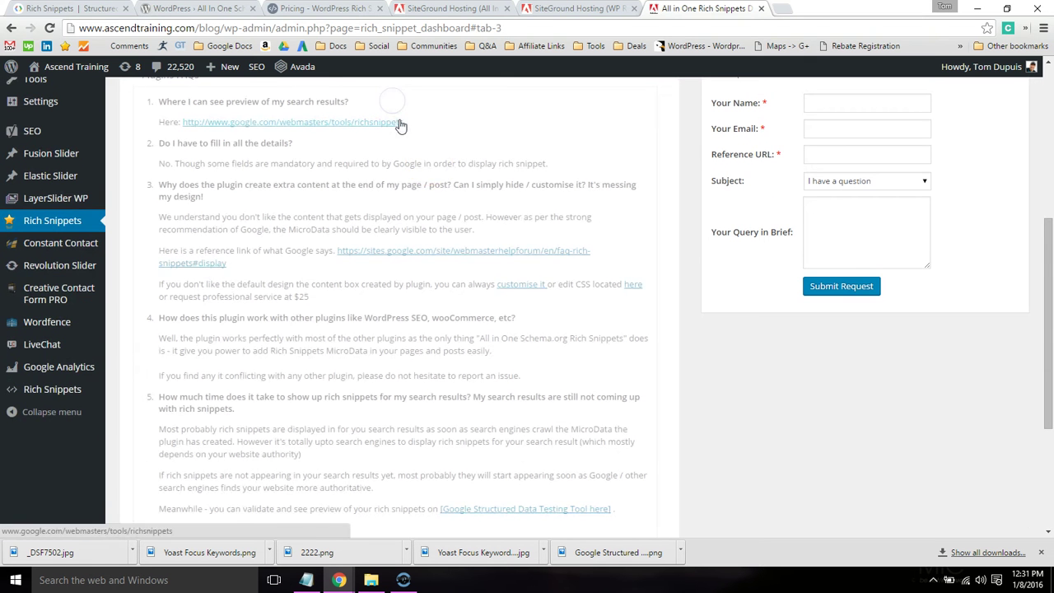
- Edit the SiteGround Hosting (All In One Schema.org) post from the All Posts list
{"action": "left_click_drag", "start_coordinate": [1044, 240], "coordinate": [1050, 144]}
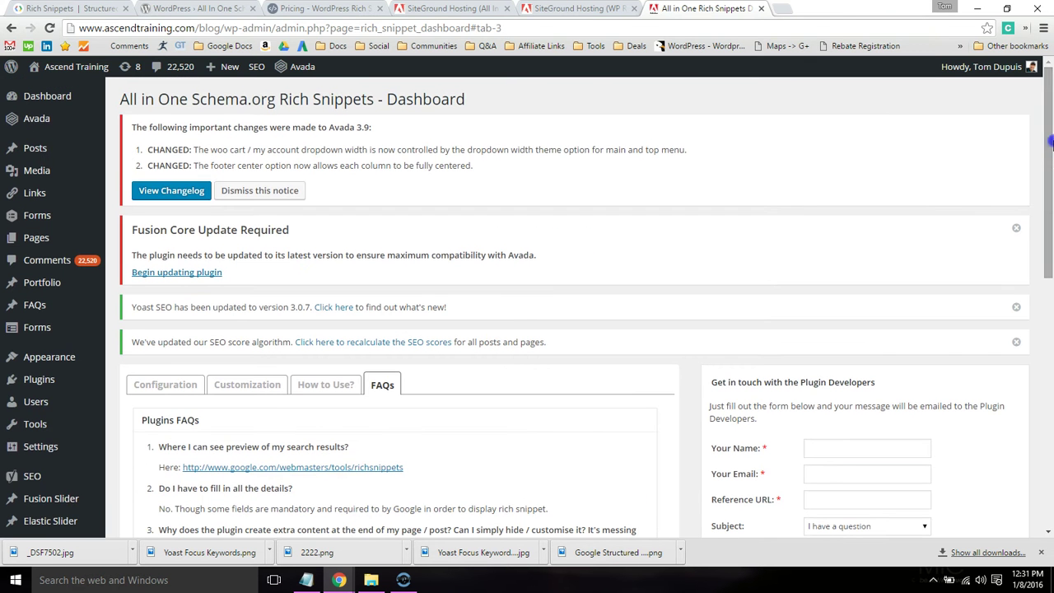
{"action": "mouse_move", "coordinate": [60, 151]}
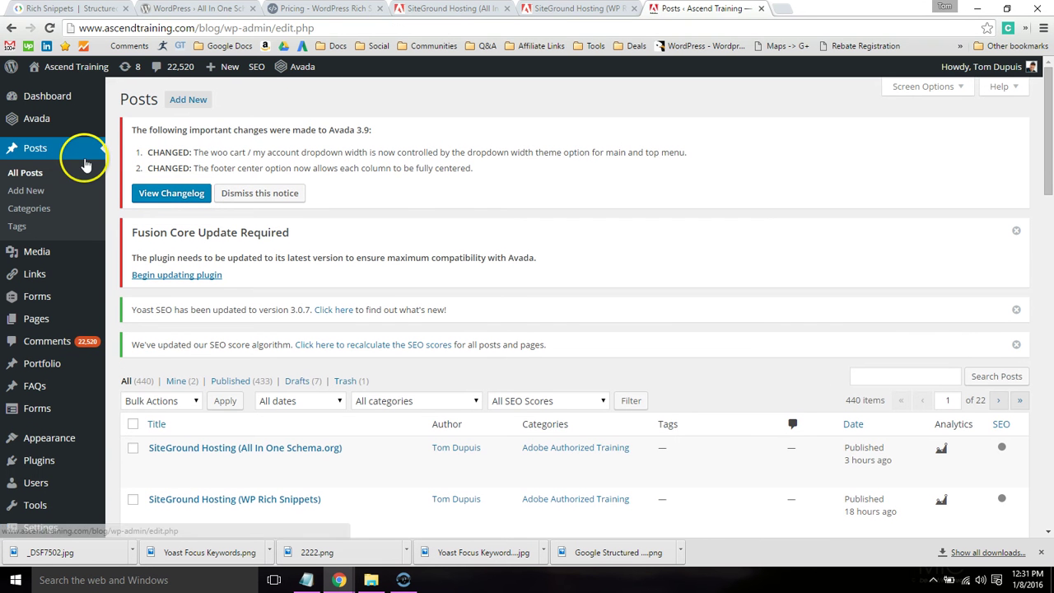
{"action": "left_click", "coordinate": [68, 9]}
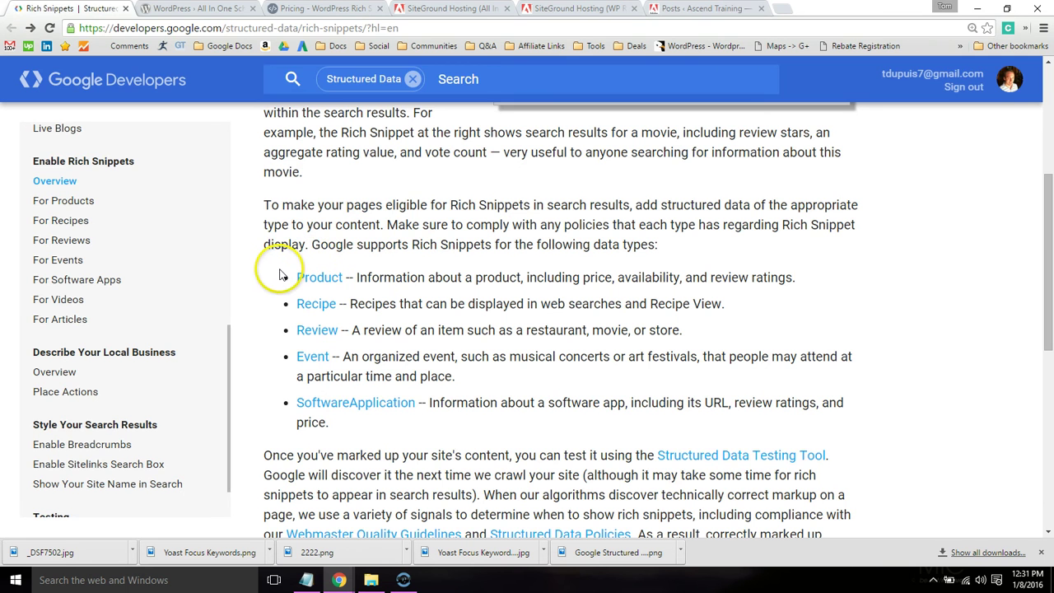
{"action": "left_click", "coordinate": [710, 8]}
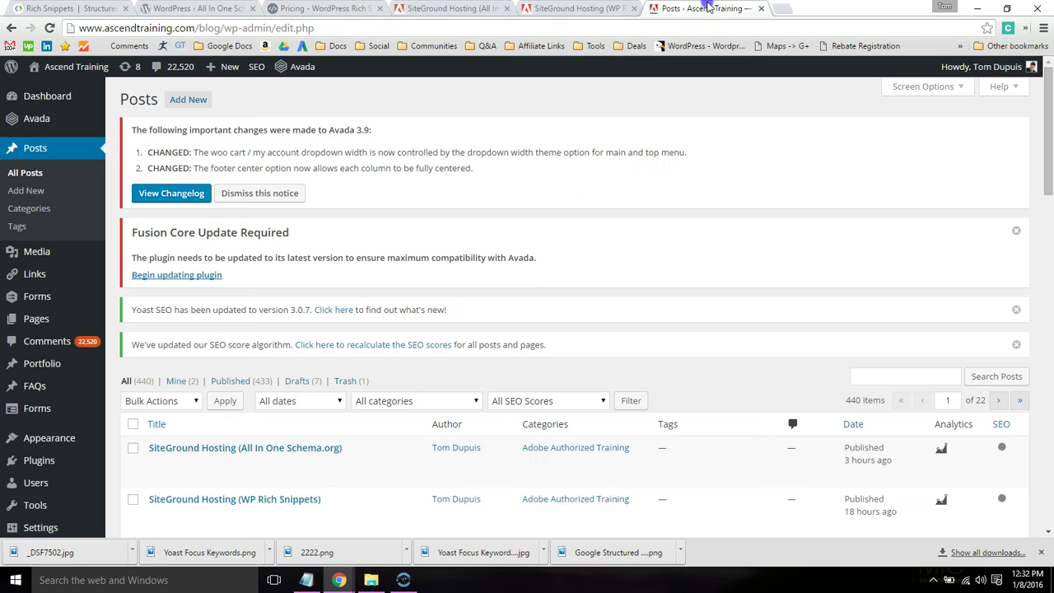
{"action": "scroll", "coordinate": [1041, 176], "scroll_direction": "down", "scroll_amount": 2}
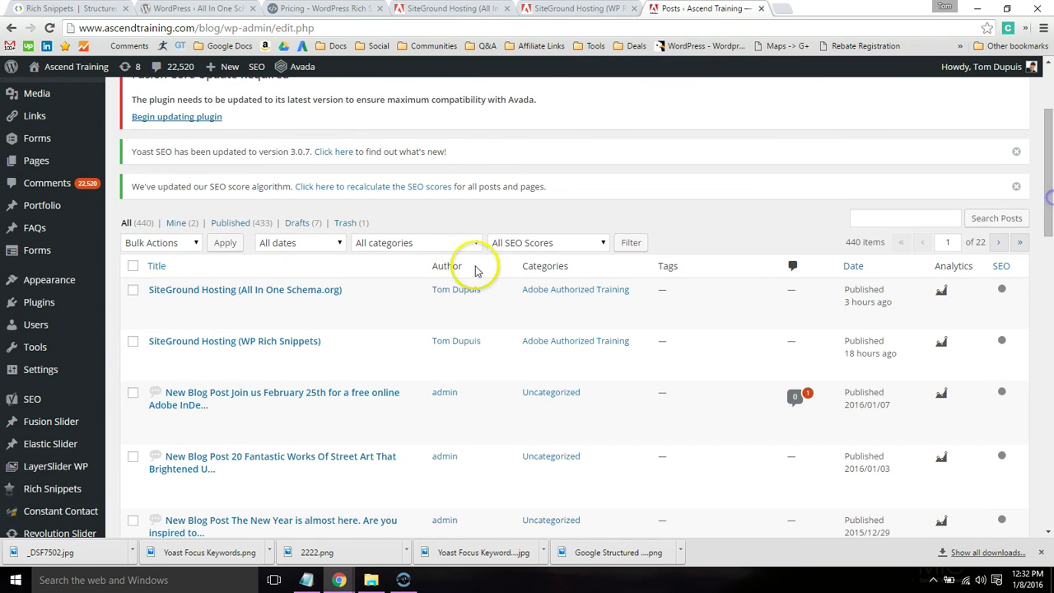
{"action": "left_click", "coordinate": [156, 305]}
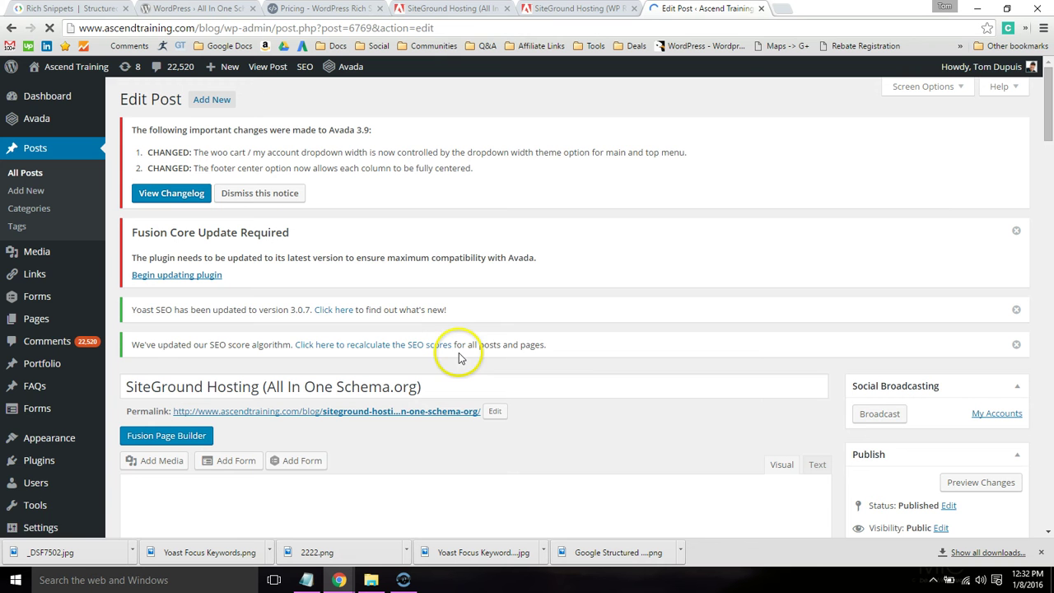
- Reset the Configure Rich Snippet type, then choose Item Review again
{"action": "scroll", "coordinate": [732, 270], "scroll_direction": "down", "scroll_amount": 5}
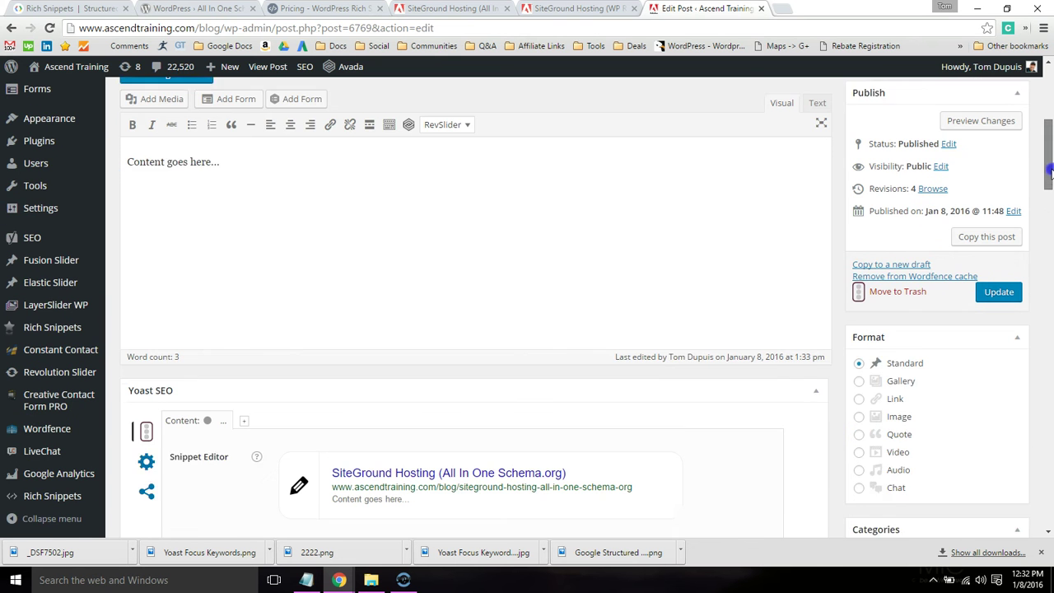
{"action": "left_click_drag", "start_coordinate": [324, 189], "coordinate": [112, 145]}
{"action": "left_click", "coordinate": [437, 181]}
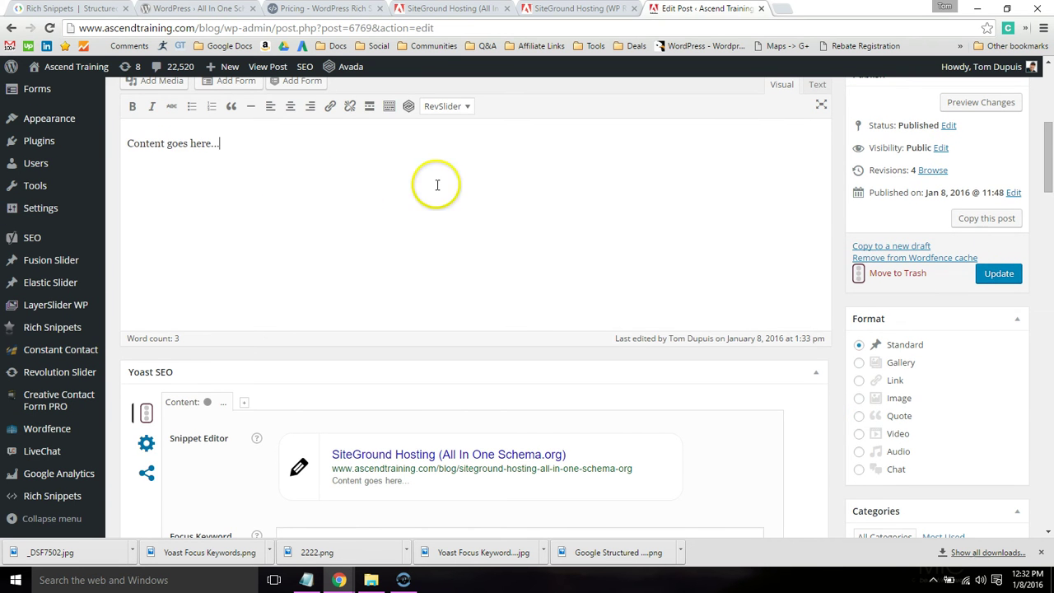
{"action": "left_click_drag", "start_coordinate": [1049, 169], "coordinate": [1050, 497]}
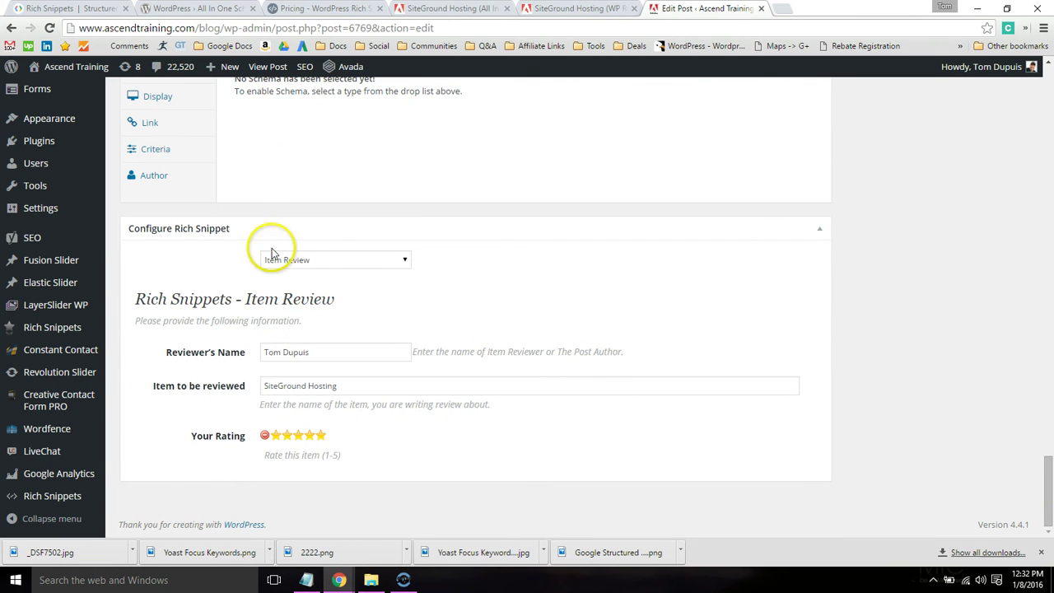
{"action": "left_click", "coordinate": [300, 262]}
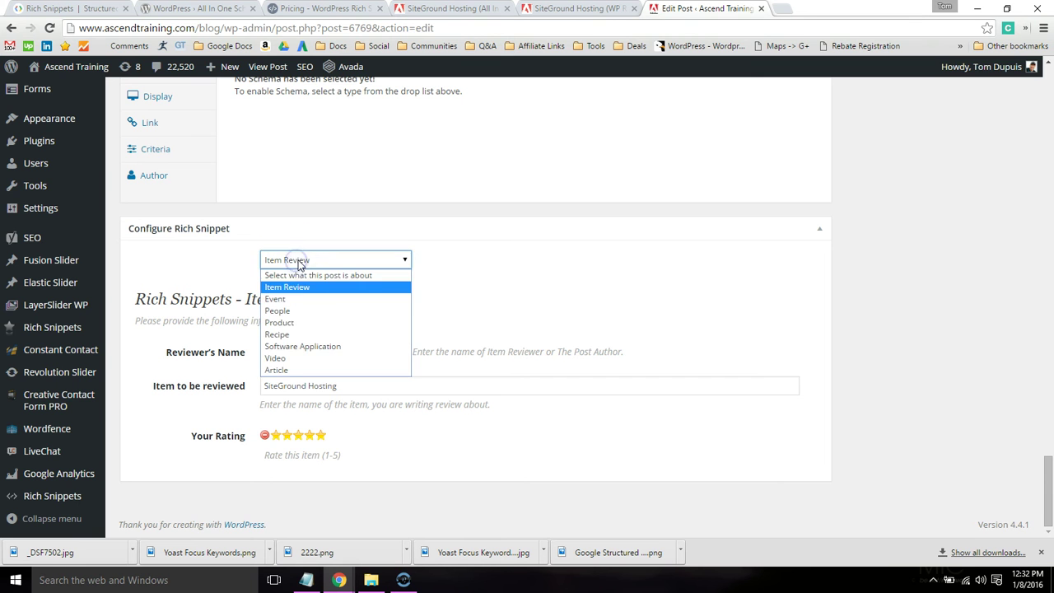
{"action": "left_click", "coordinate": [294, 274]}
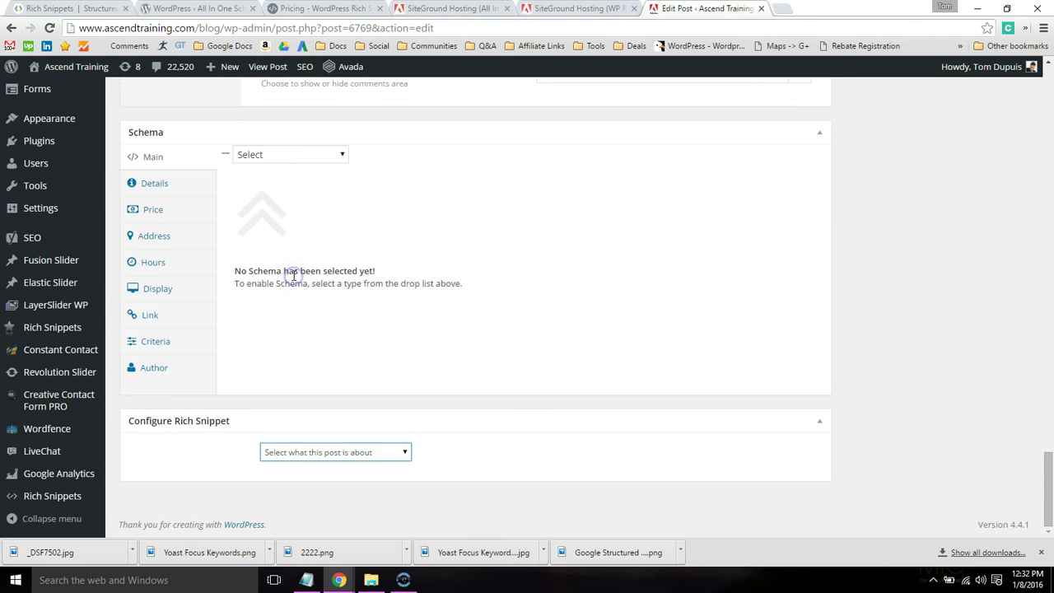
{"action": "left_click", "coordinate": [311, 453]}
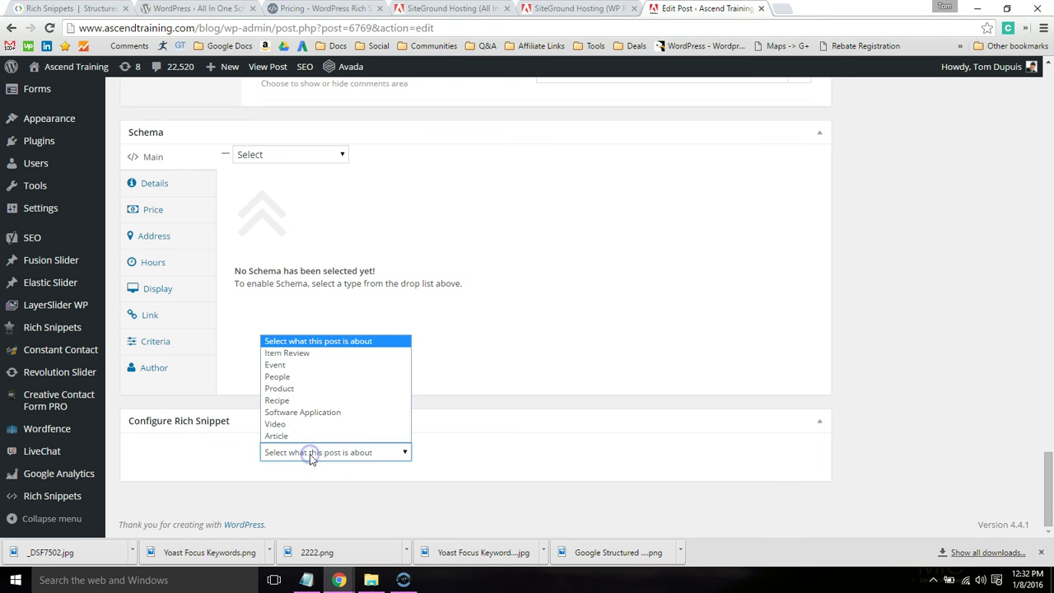
{"action": "left_click", "coordinate": [323, 360]}
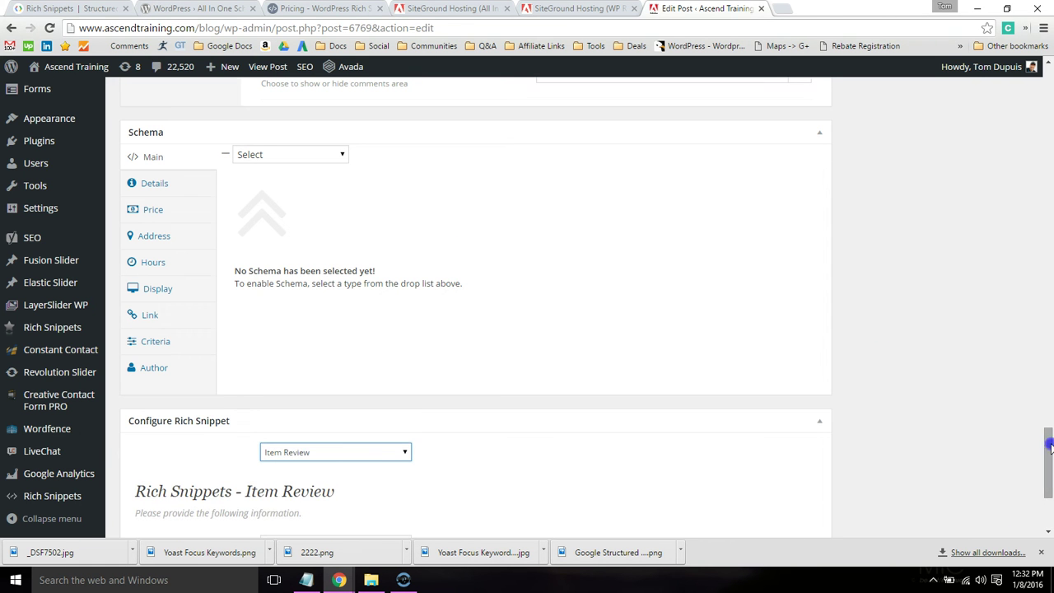
- Check the reviewer's name and the reviewed item, SiteGround Hosting
{"action": "left_click_drag", "start_coordinate": [1044, 445], "coordinate": [1049, 483]}
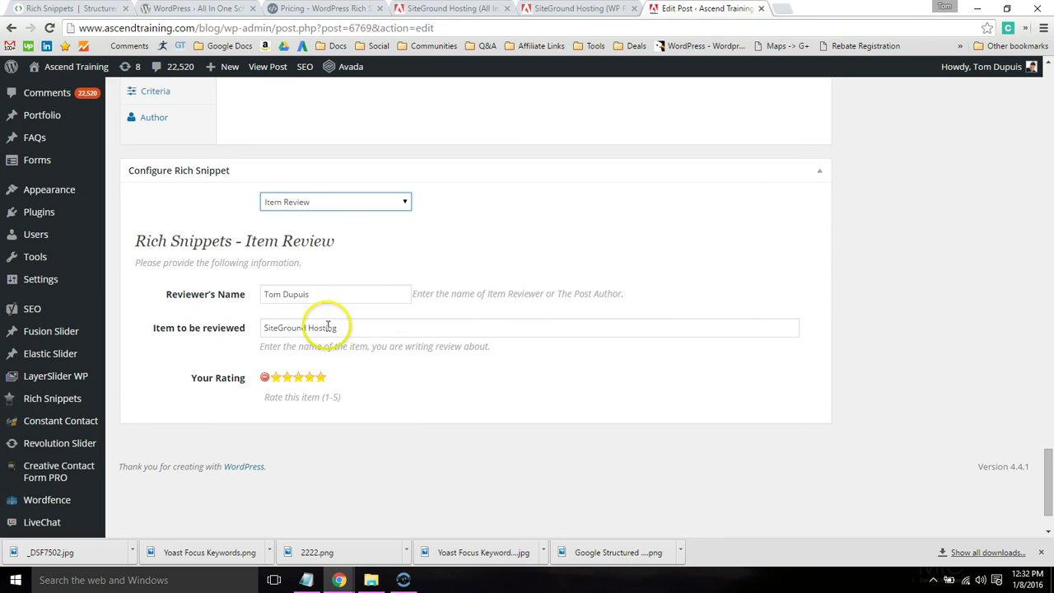
{"action": "left_click_drag", "start_coordinate": [327, 292], "coordinate": [252, 294]}
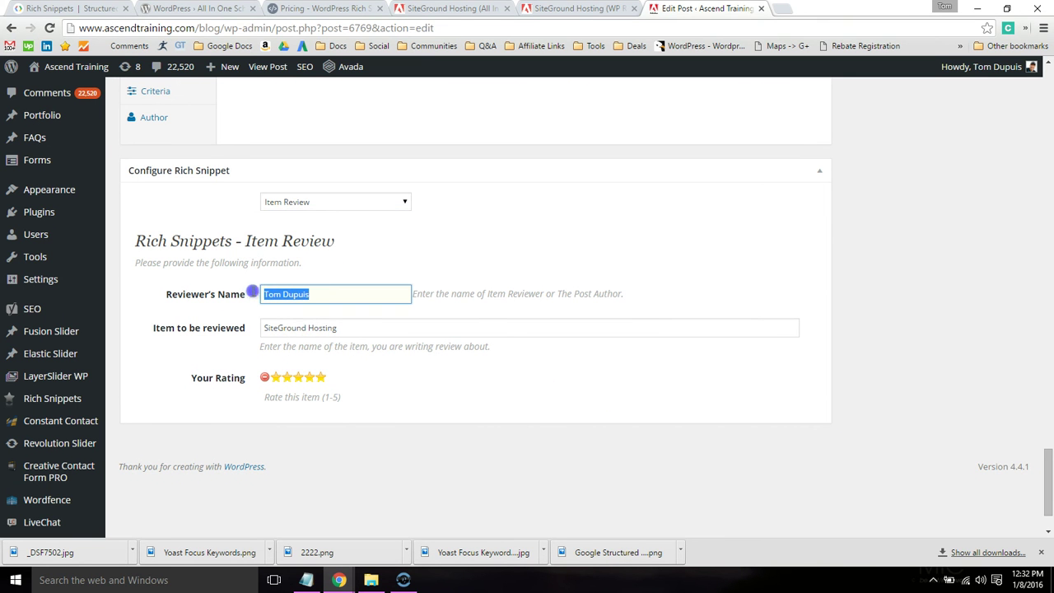
{"action": "left_click_drag", "start_coordinate": [372, 330], "coordinate": [230, 327]}
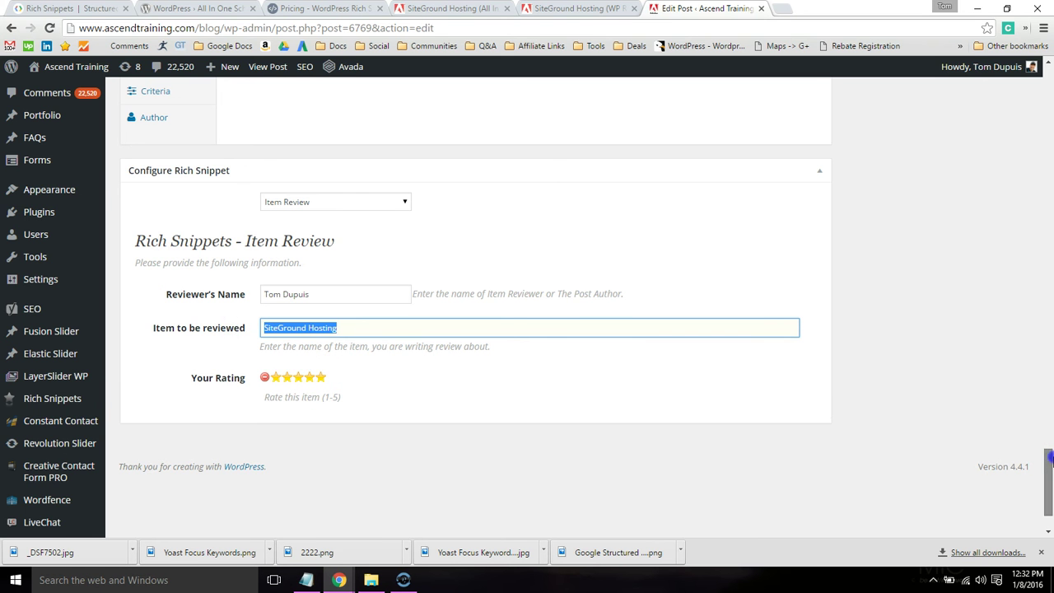
{"action": "left_click_drag", "start_coordinate": [1046, 477], "coordinate": [1031, 121]}
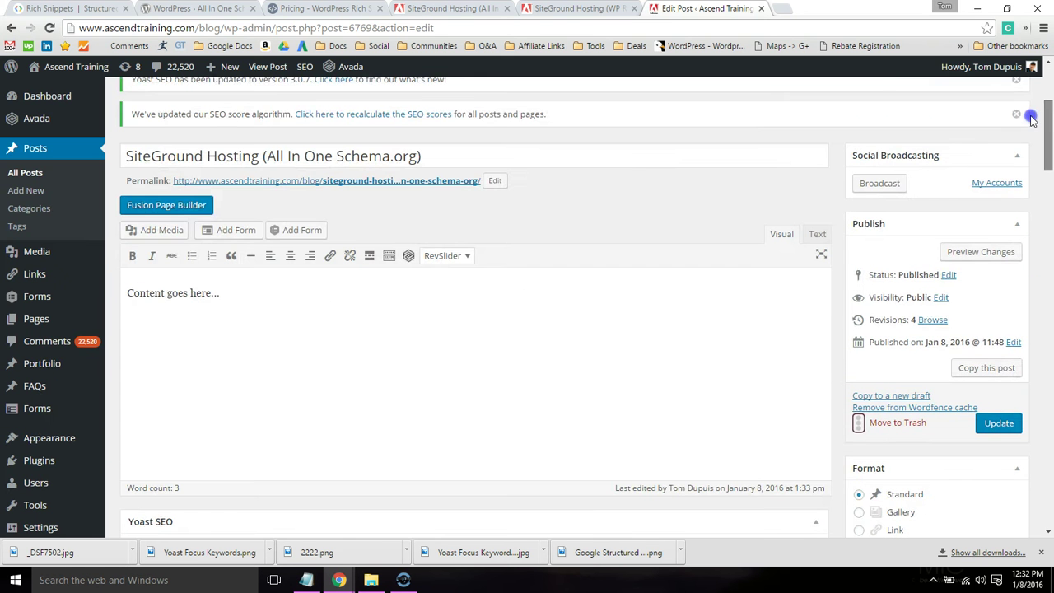
- Update the post, check the live page's star Summary box, and start a new browser tab
{"action": "left_click", "coordinate": [999, 423]}
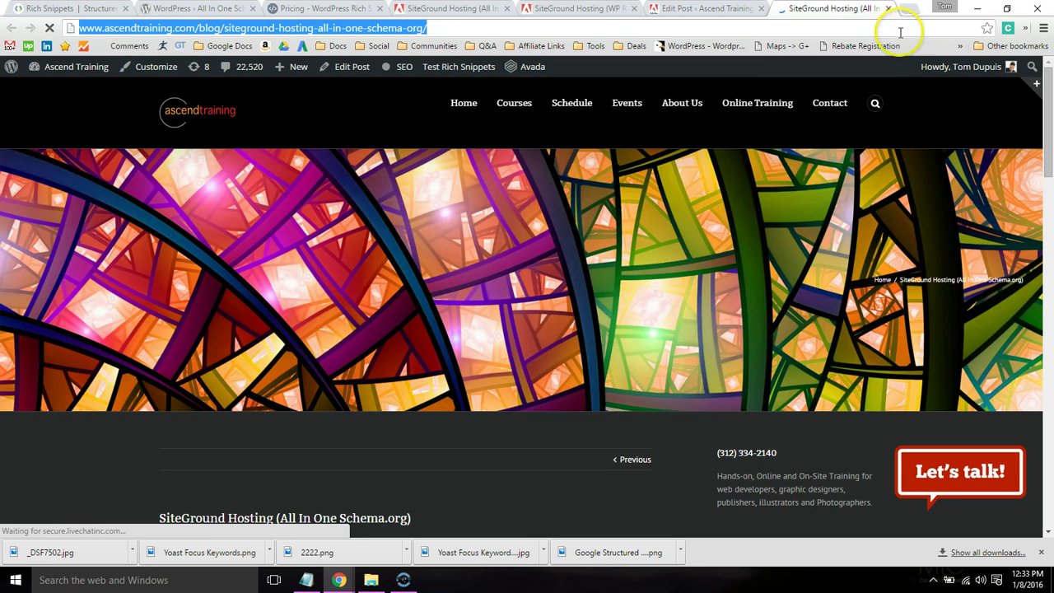
{"action": "left_click_drag", "start_coordinate": [1048, 120], "coordinate": [1049, 162]}
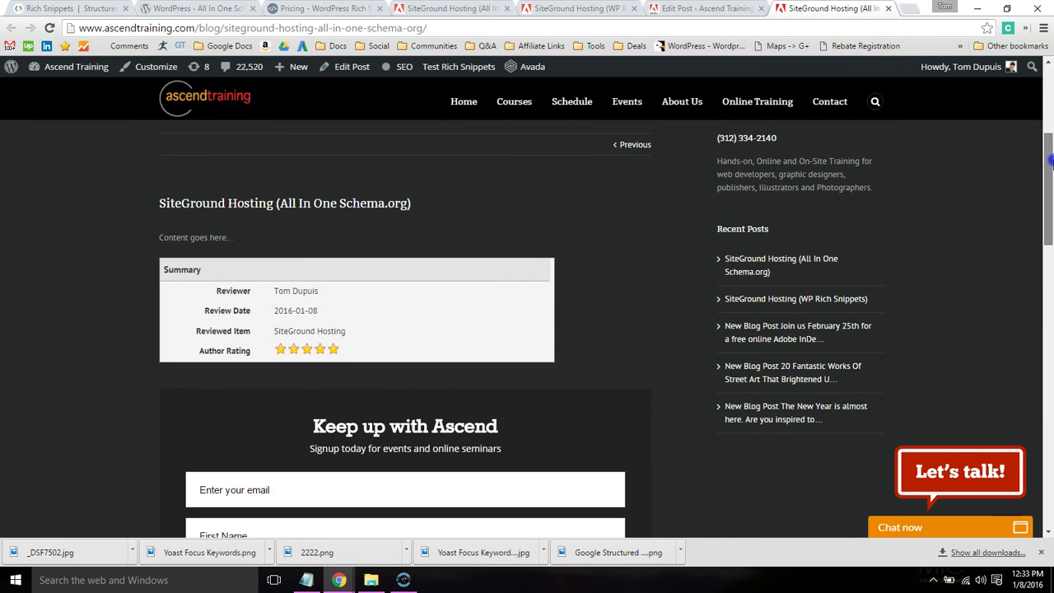
{"action": "left_click", "coordinate": [907, 8]}
- Open Google's Structured Data Testing Tool and validate the post's pasted URL
{"action": "type", "text": "google structured data testing tool"}
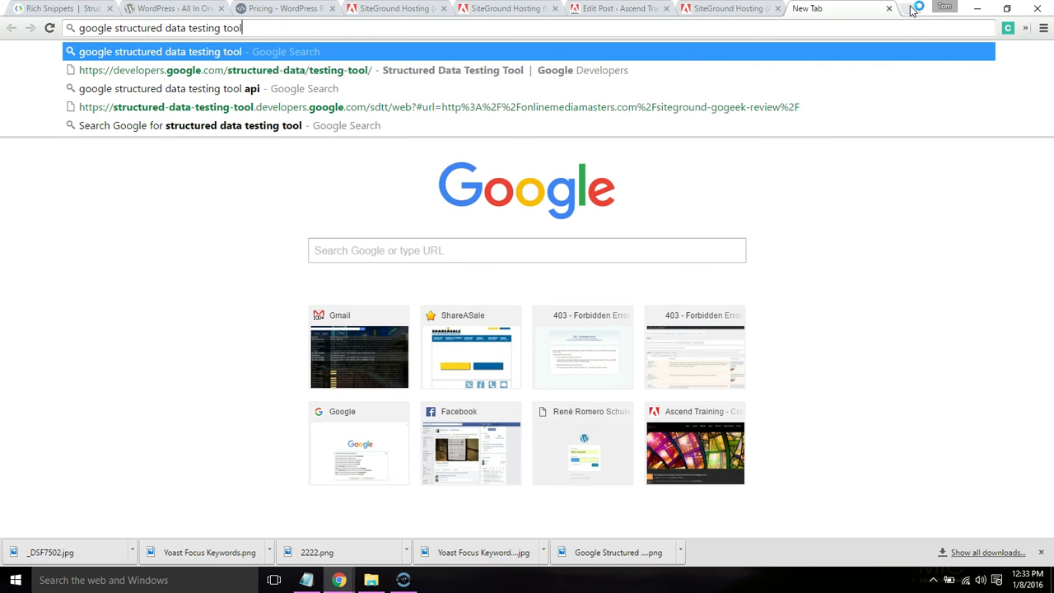
{"action": "key", "text": "Down"}
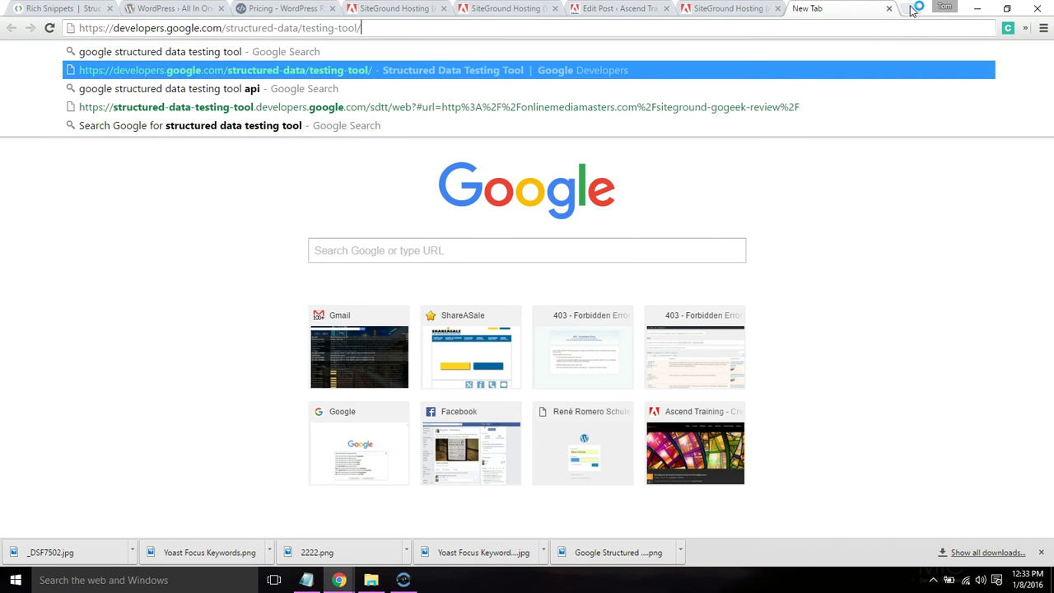
{"action": "key", "text": "Return"}
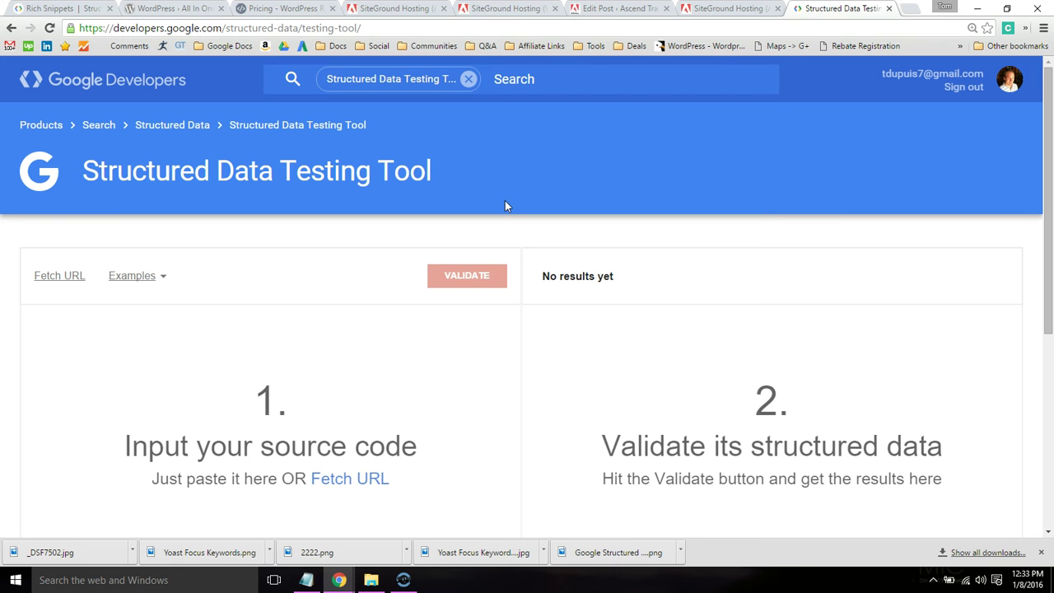
{"action": "left_click", "coordinate": [66, 279]}
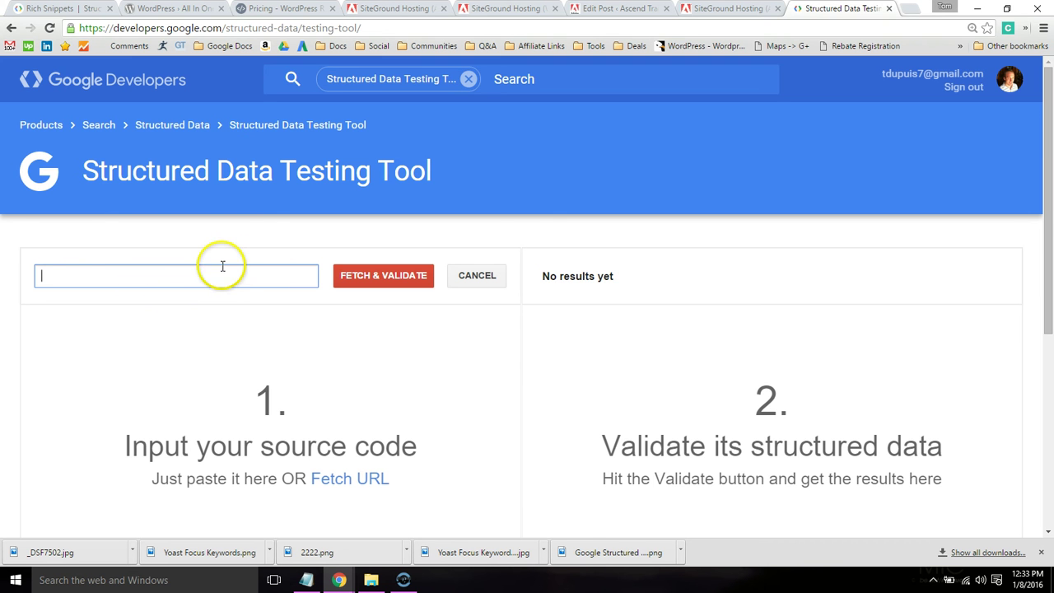
{"action": "key", "text": "ctrl+v"}
{"action": "left_click", "coordinate": [382, 279]}
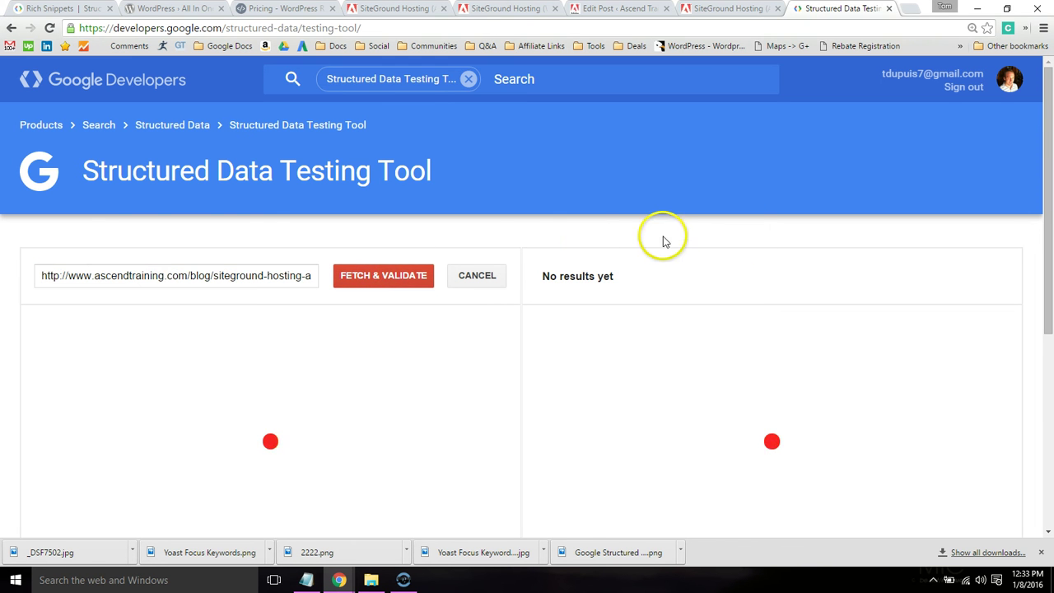
- Inspect the hentry fields and confirm hentry, Breadcrumb and Review all show All good
{"action": "scroll", "coordinate": [1050, 218], "scroll_direction": "down", "scroll_amount": 2}
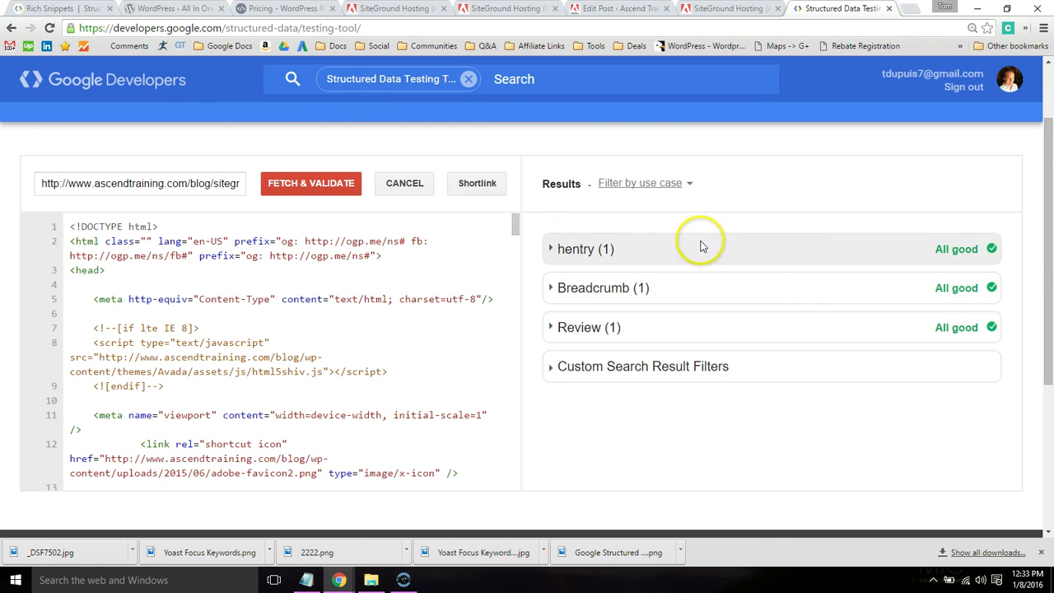
{"action": "left_click", "coordinate": [650, 255]}
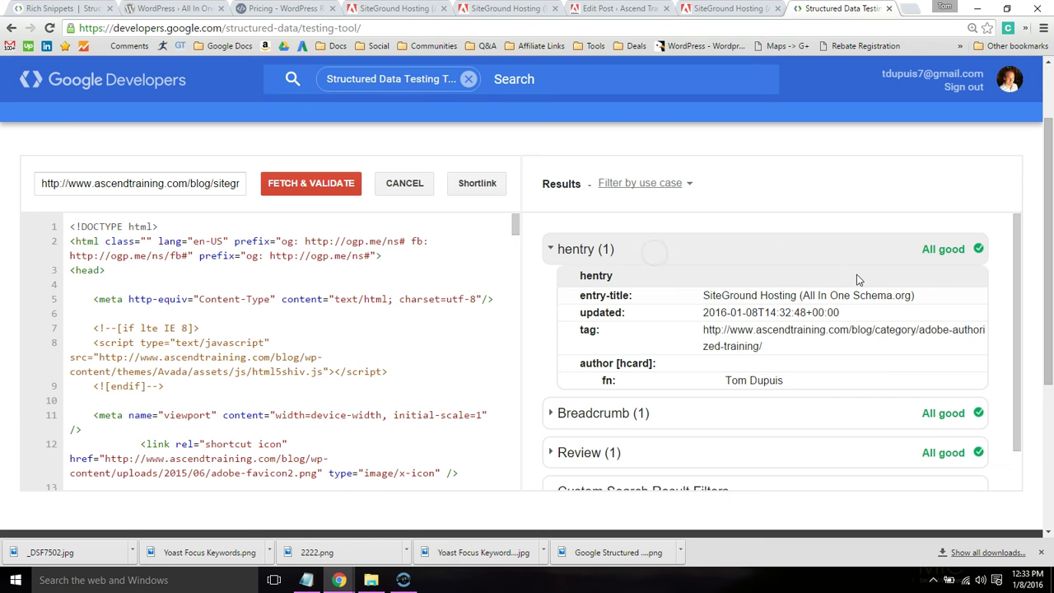
{"action": "scroll", "coordinate": [1050, 308], "scroll_direction": "down", "scroll_amount": 1}
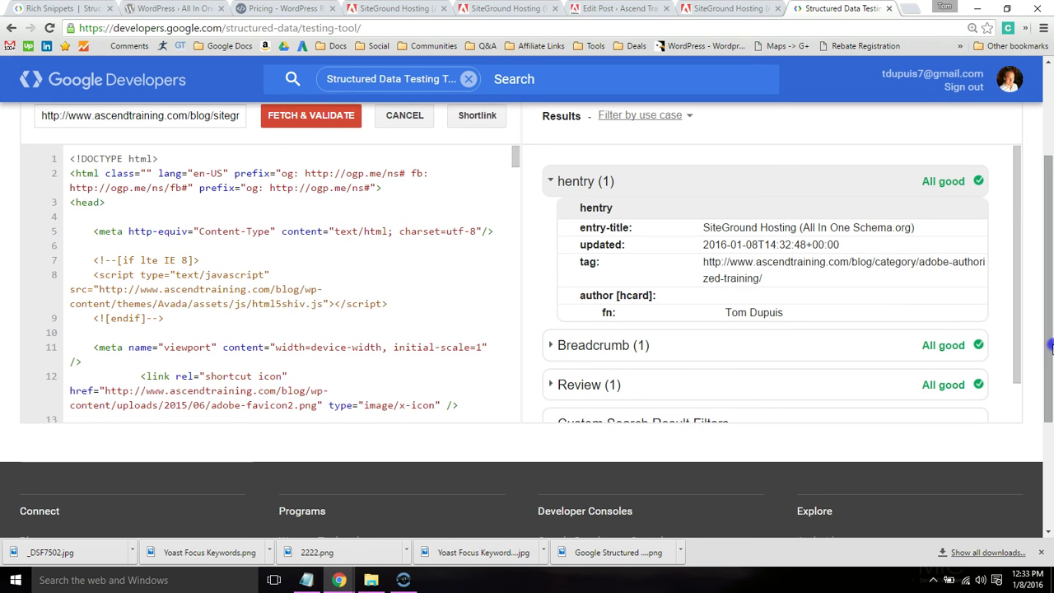
{"action": "left_click_drag", "start_coordinate": [1048, 304], "coordinate": [1048, 296]}
{"action": "left_click", "coordinate": [805, 194]}
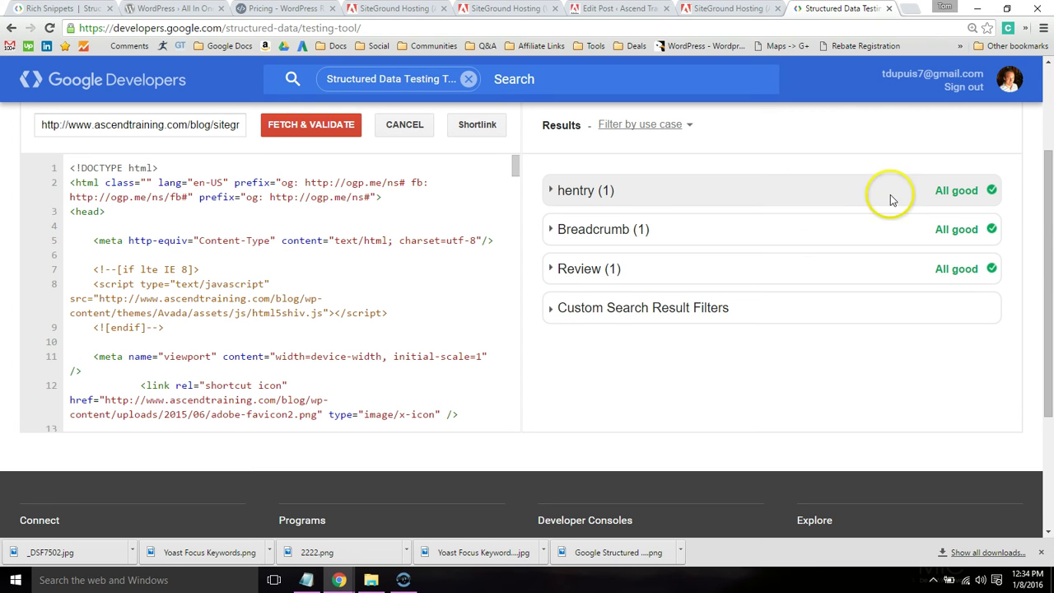
{"action": "left_click_drag", "start_coordinate": [1047, 246], "coordinate": [1048, 127]}
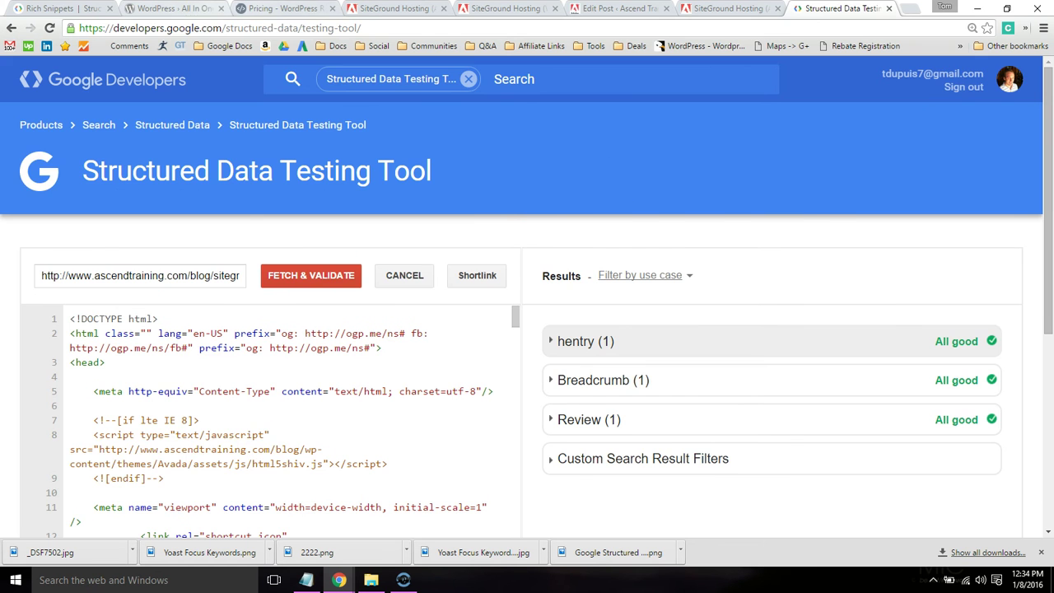
- Add the Ultimate plan to the WP Rich Snippets cart and remove the duplicate, leaving $399.00
{"action": "left_click", "coordinate": [256, 8]}
{"action": "left_click_drag", "start_coordinate": [1044, 196], "coordinate": [1050, 195]}
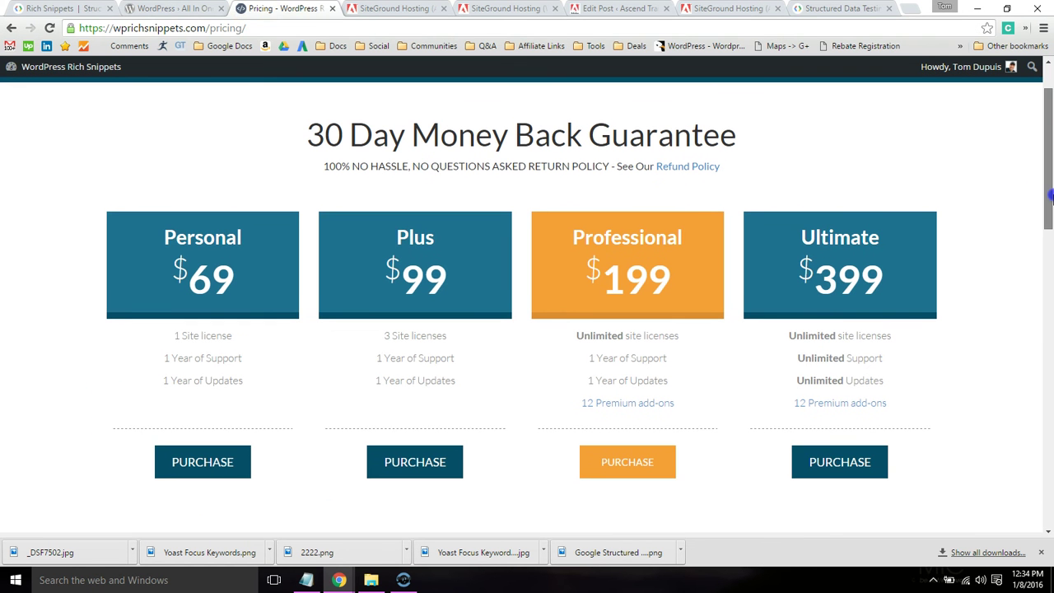
{"action": "left_click", "coordinate": [874, 453]}
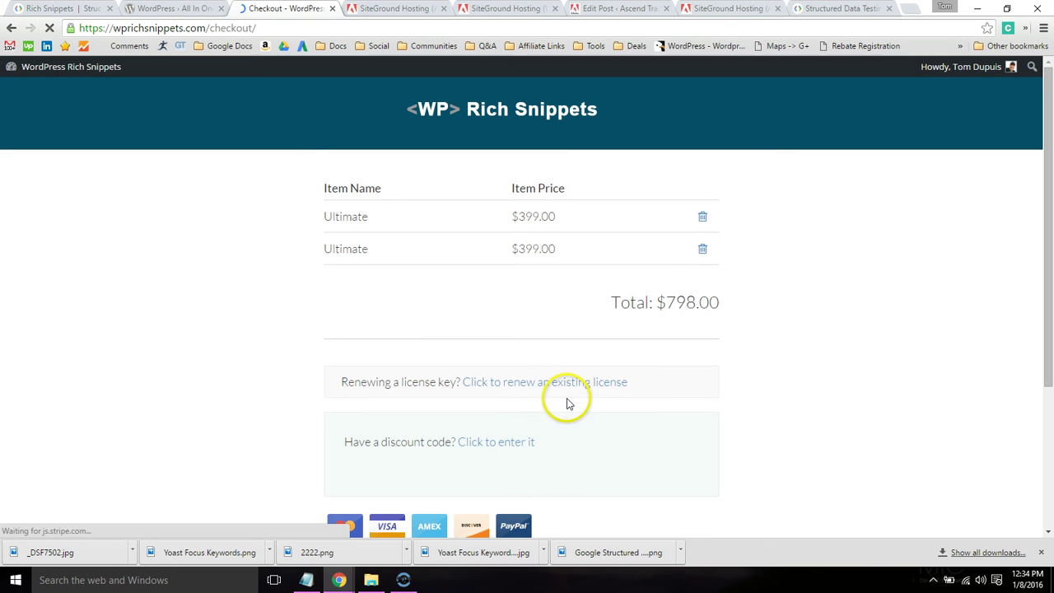
{"action": "left_click", "coordinate": [702, 248]}
{"action": "left_click", "coordinate": [758, 269]}
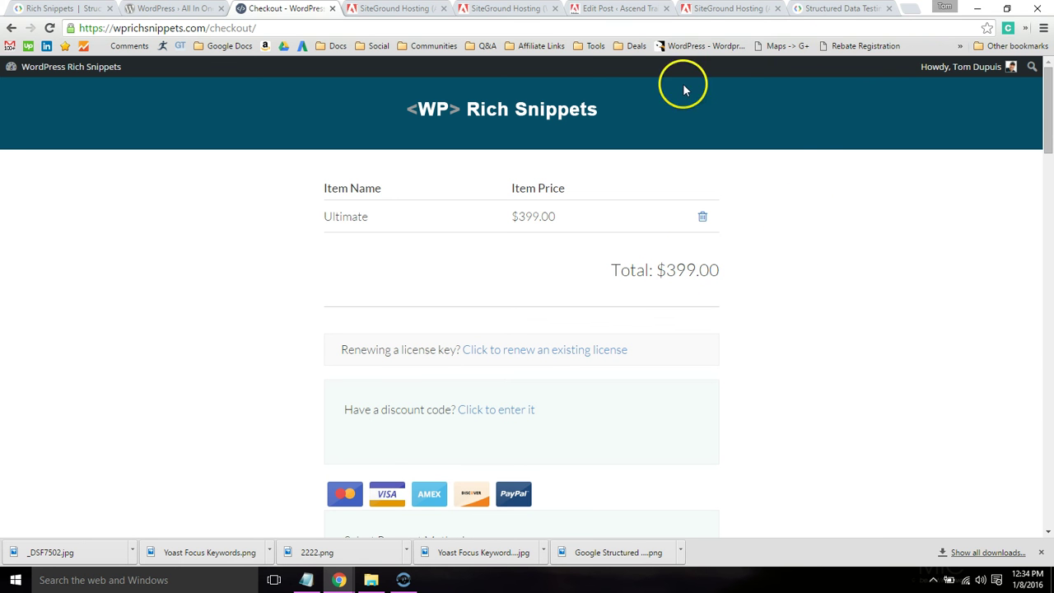
- Open the Upload Plugin page in WordPress and cancel the file picker without choosing a file
{"action": "left_click", "coordinate": [614, 9]}
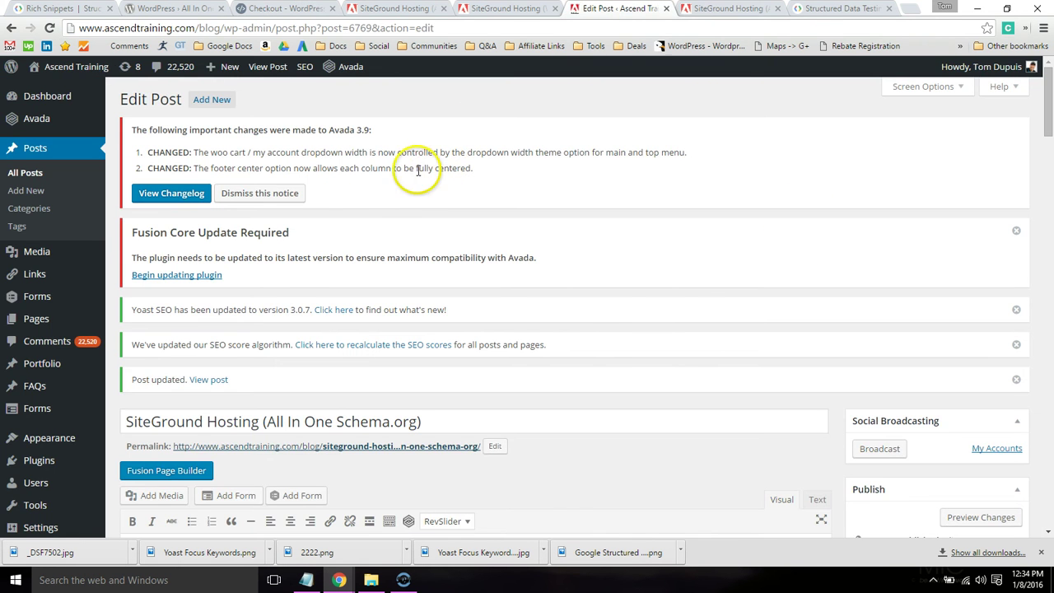
{"action": "mouse_move", "coordinate": [71, 459]}
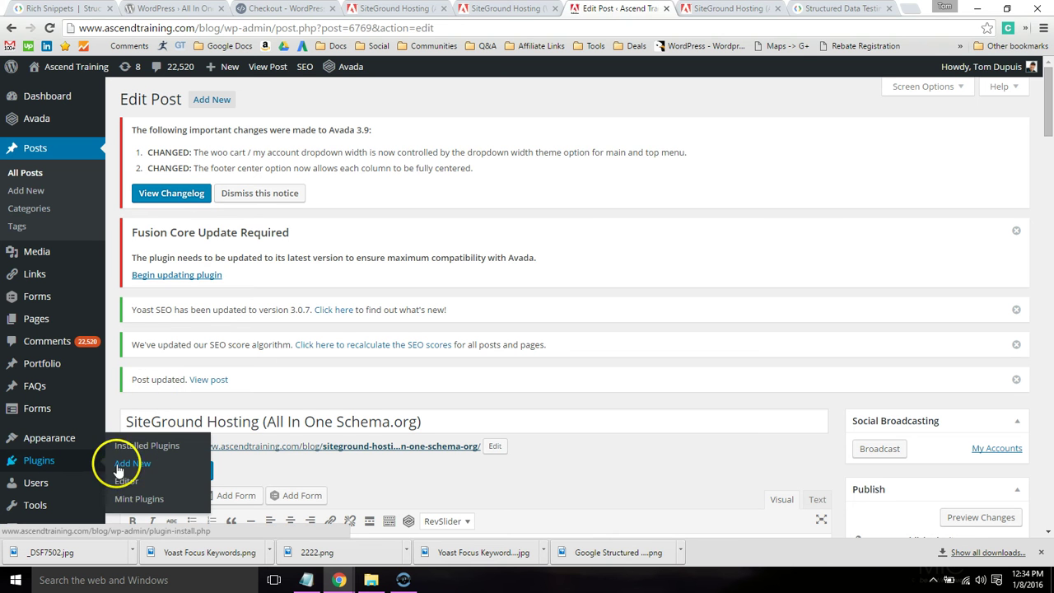
{"action": "left_click", "coordinate": [121, 466]}
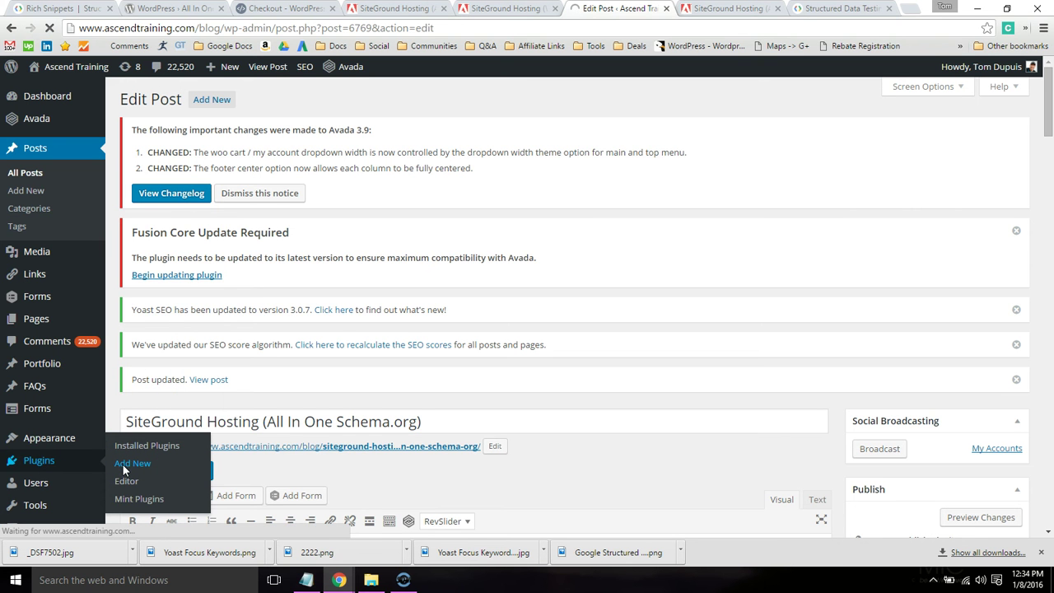
{"action": "left_click", "coordinate": [126, 467]}
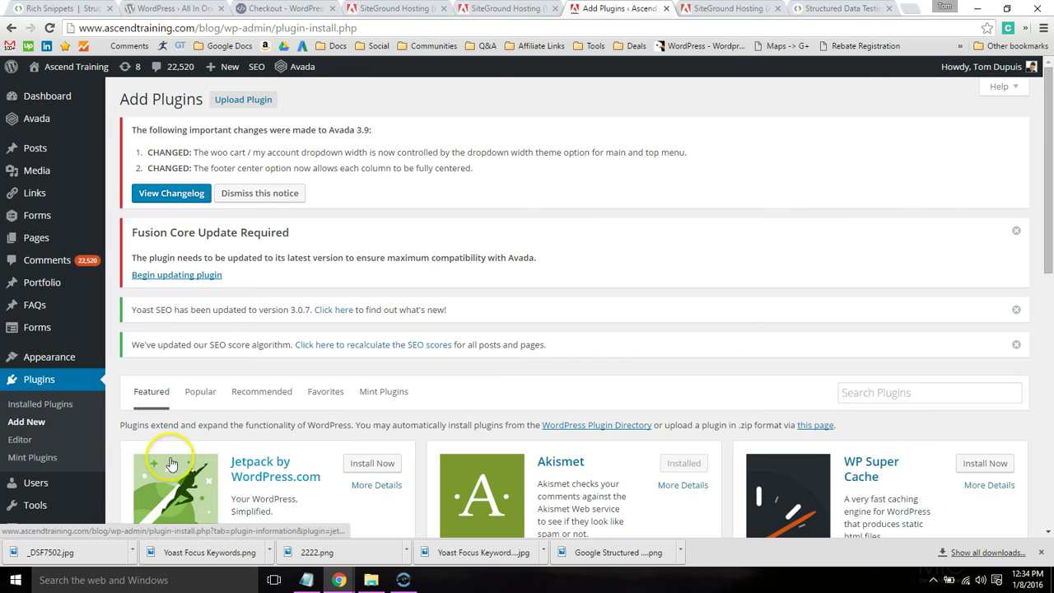
{"action": "left_click_drag", "start_coordinate": [1047, 189], "coordinate": [996, 243]}
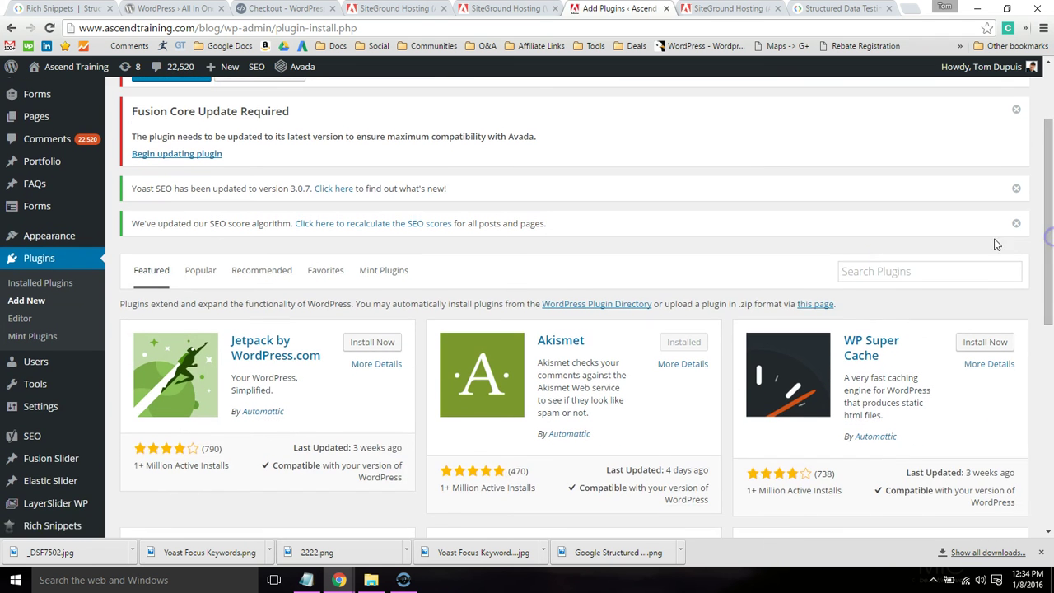
{"action": "left_click", "coordinate": [821, 305]}
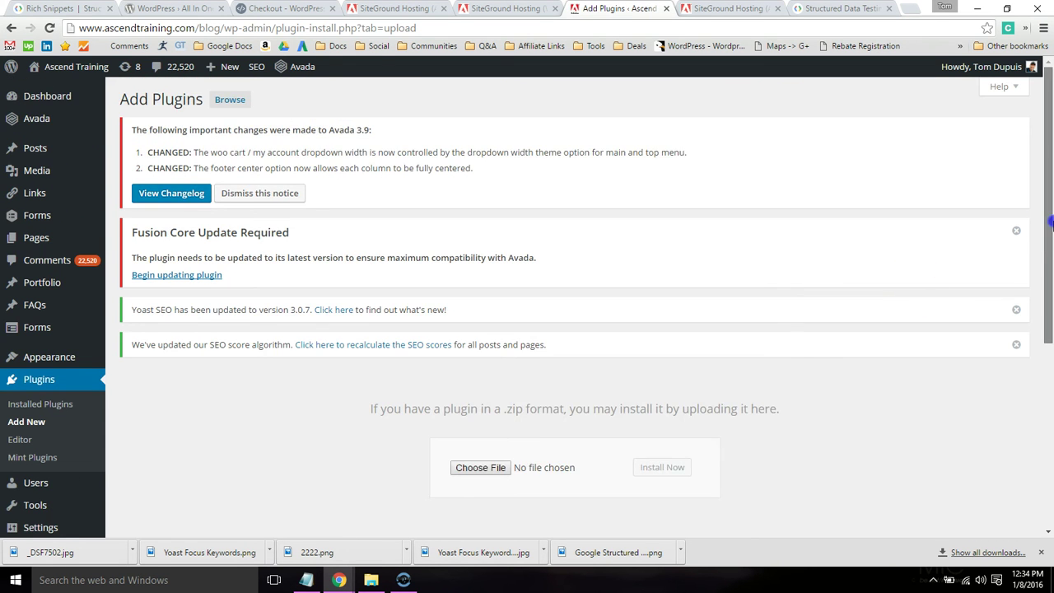
{"action": "left_click_drag", "start_coordinate": [1048, 257], "coordinate": [1048, 324]}
{"action": "left_click", "coordinate": [486, 354]}
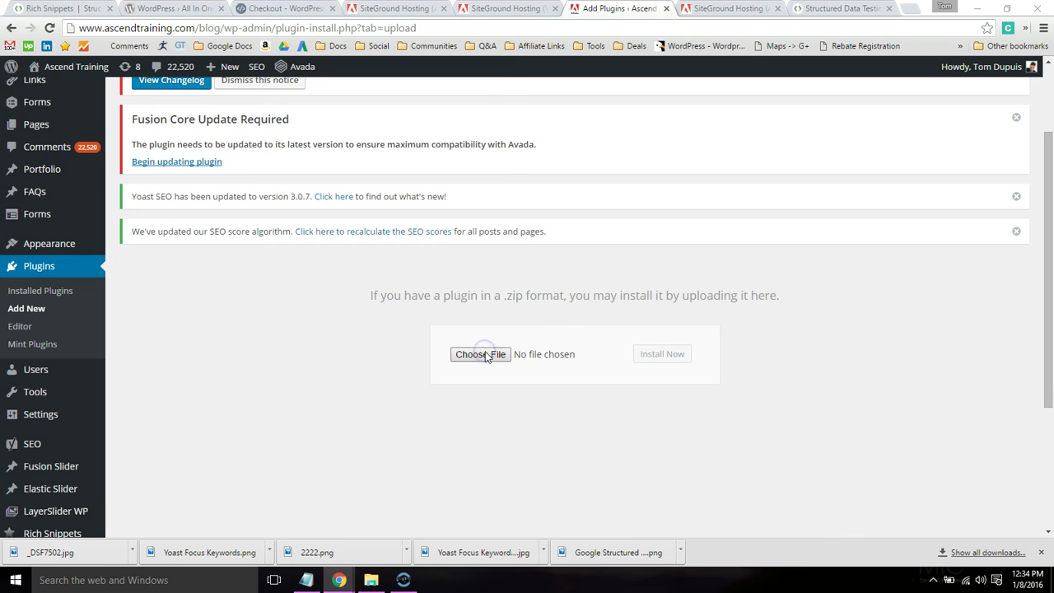
{"action": "left_click", "coordinate": [498, 10]}
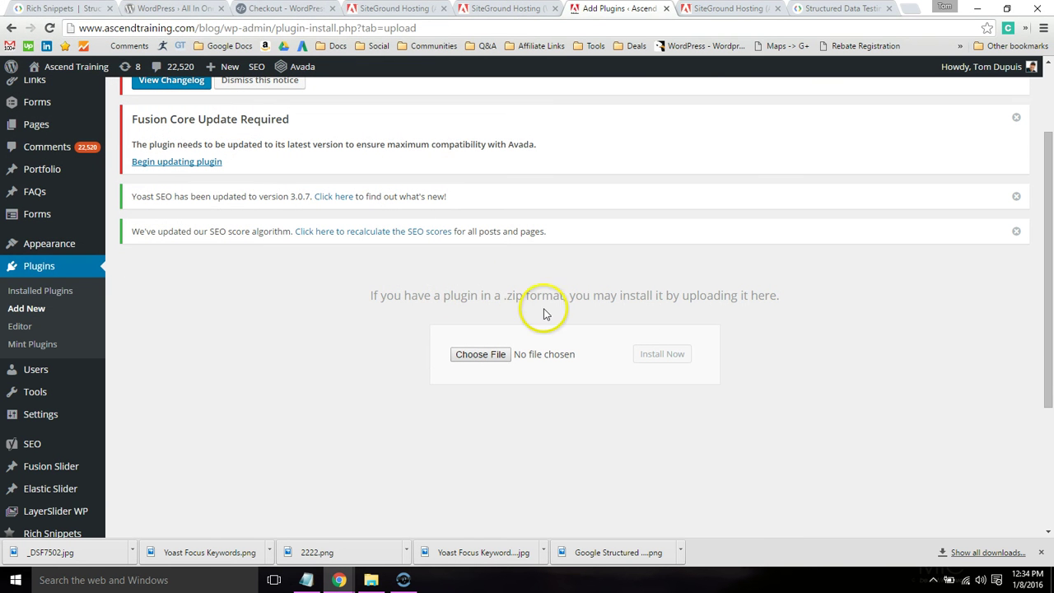
- Open the Rich Snippets License page, then return to the checkout with Ultimate at $399.00
{"action": "left_click_drag", "start_coordinate": [1050, 354], "coordinate": [1050, 474]}
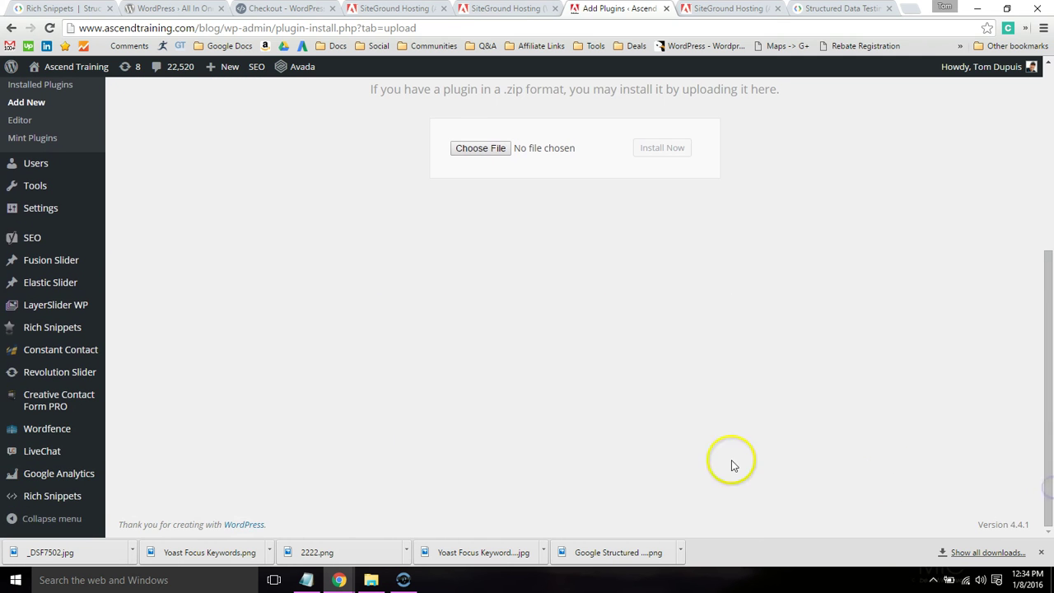
{"action": "mouse_move", "coordinate": [80, 497]}
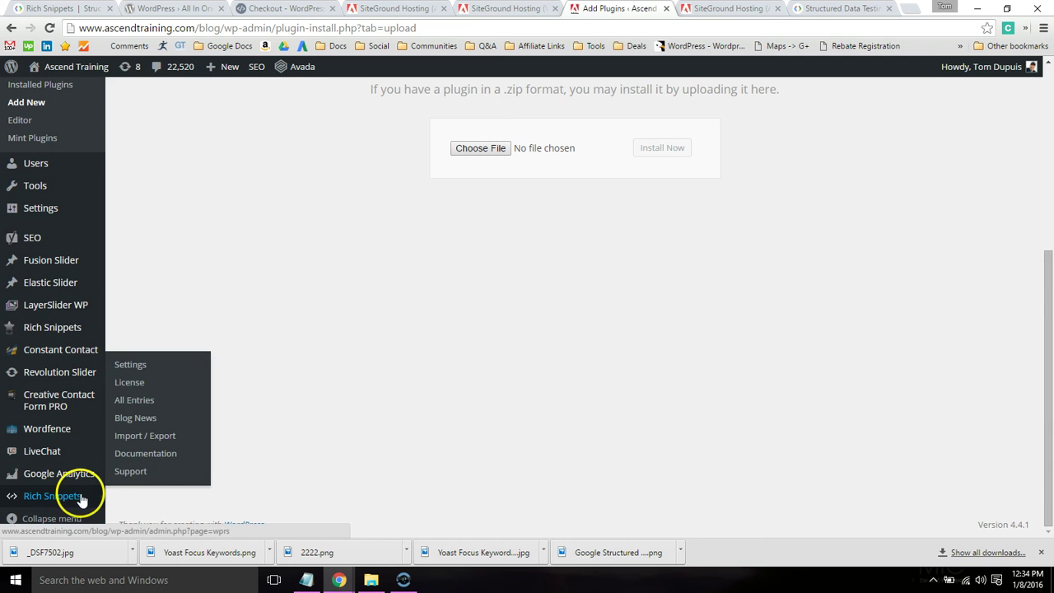
{"action": "left_click", "coordinate": [140, 384]}
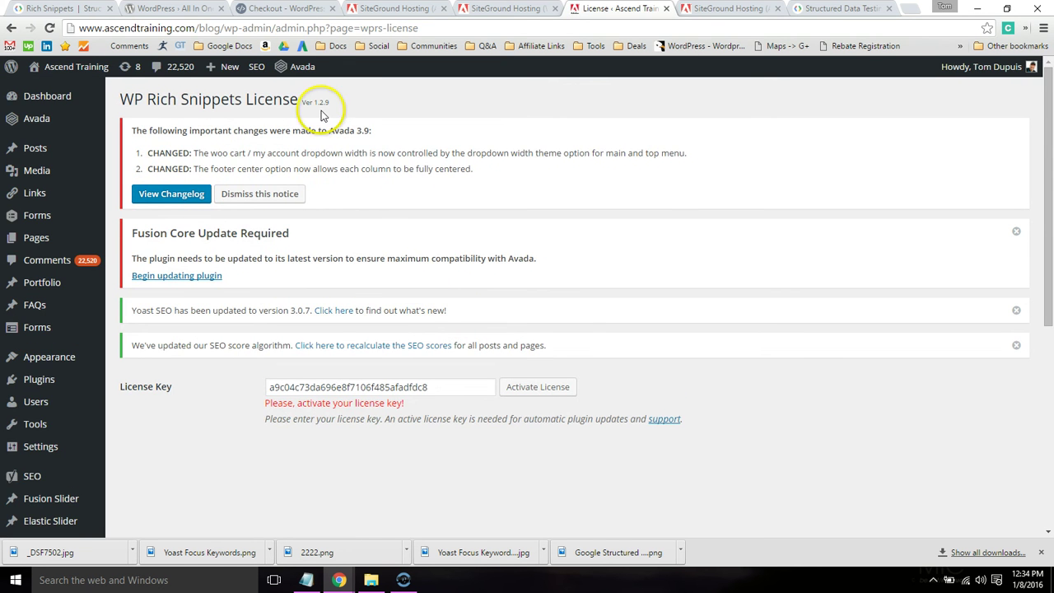
{"action": "left_click", "coordinate": [284, 8]}
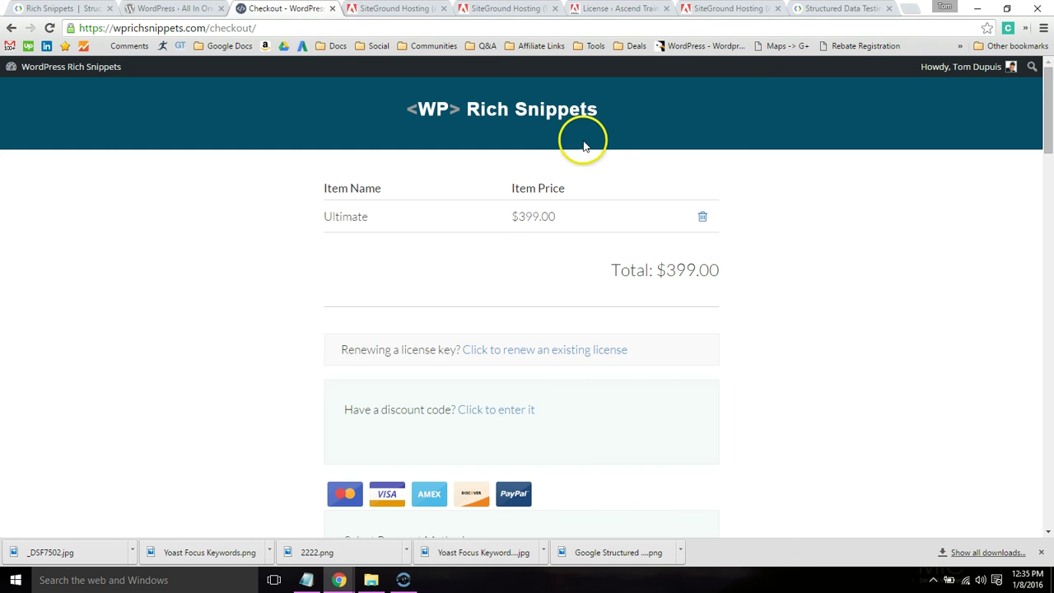
- Reach View Licenses from the site home and reveal the WP Rich Snippets key, showing 2 / Unlimited activations
{"action": "left_click", "coordinate": [568, 110]}
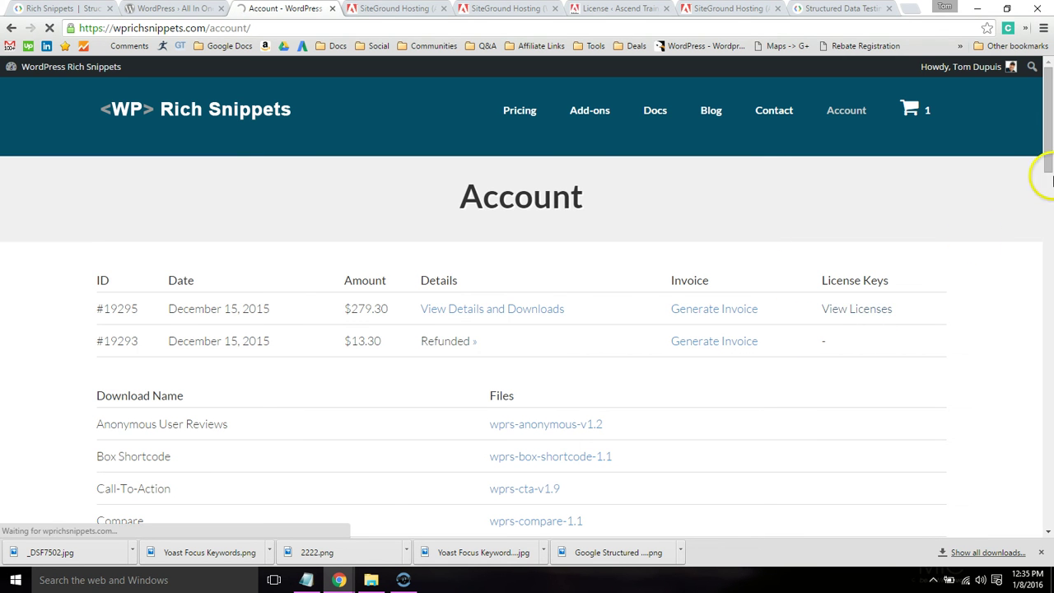
{"action": "left_click_drag", "start_coordinate": [1047, 118], "coordinate": [1050, 267]}
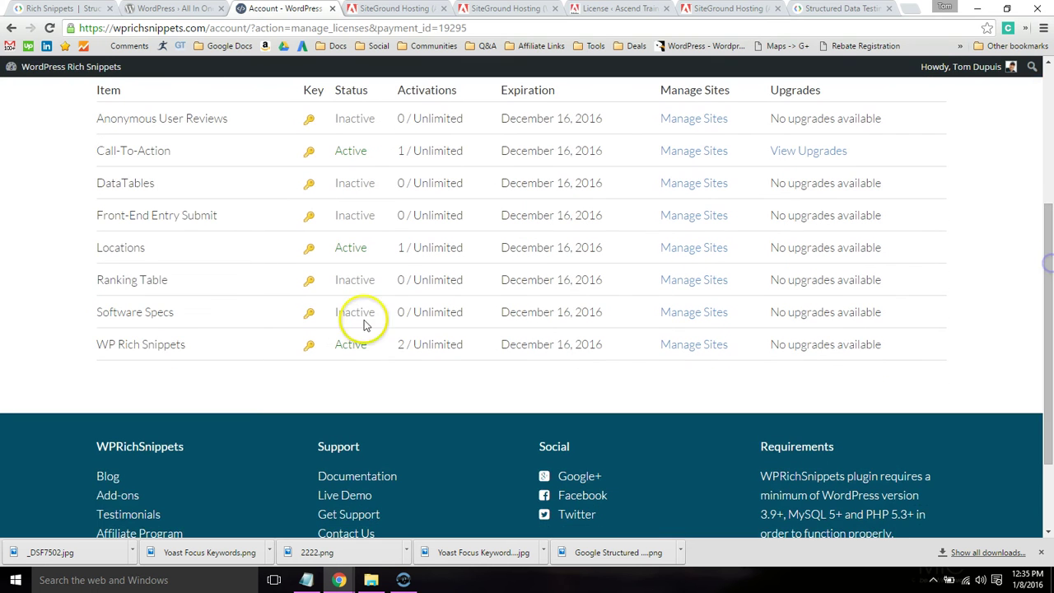
{"action": "left_click", "coordinate": [195, 344]}
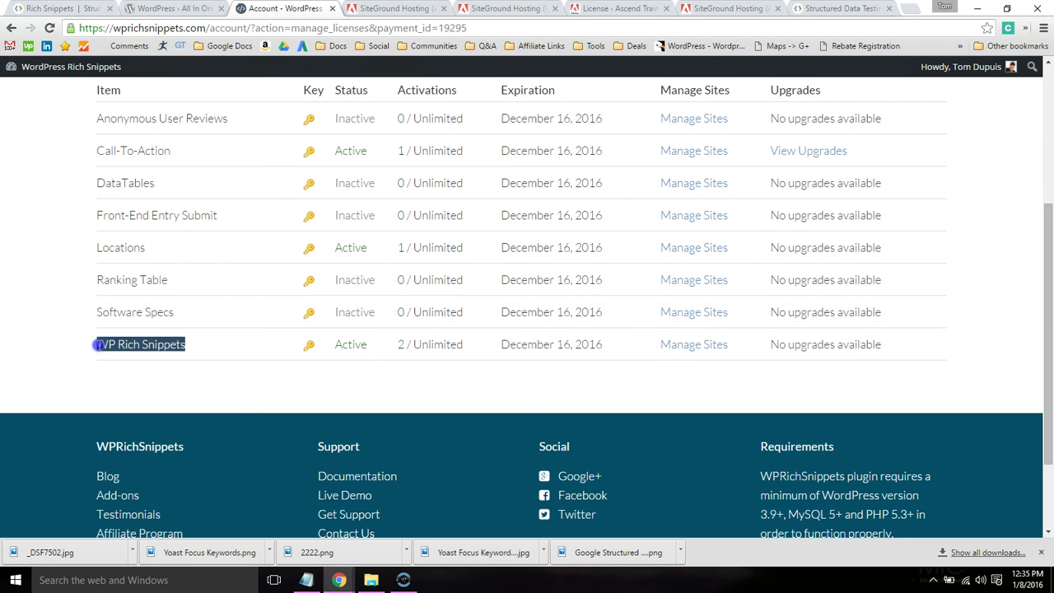
{"action": "left_click", "coordinate": [222, 375]}
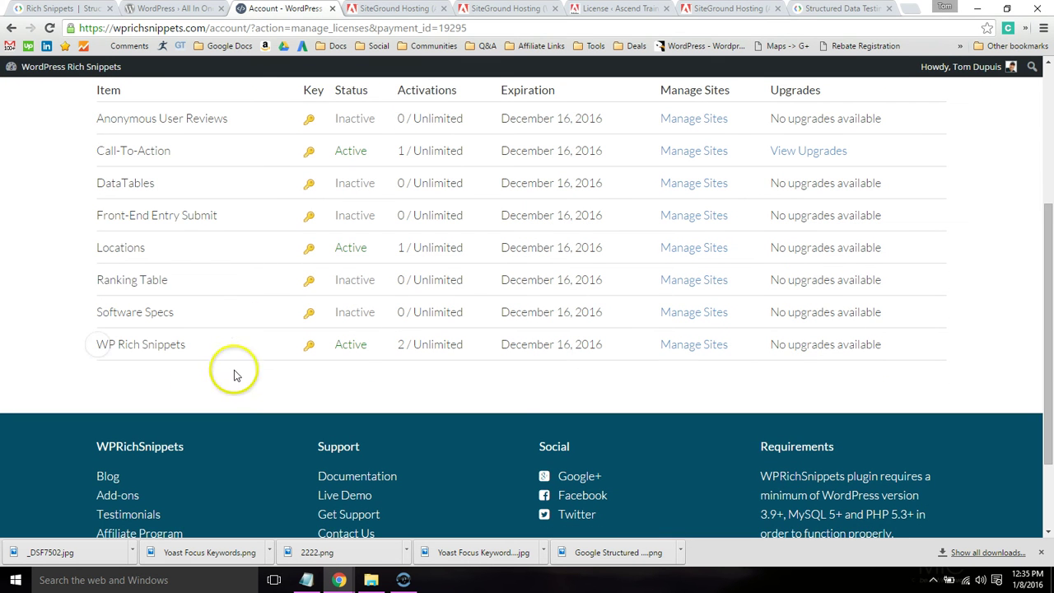
{"action": "left_click", "coordinate": [309, 350]}
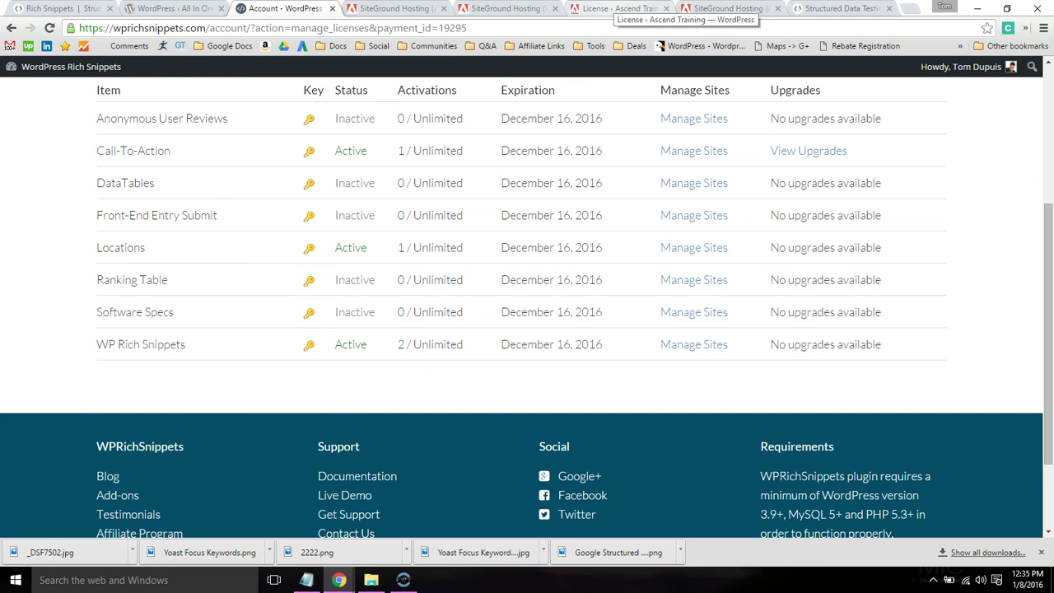
- Cut the existing key out of the WordPress License Key field, leaving it empty
{"action": "left_click", "coordinate": [619, 8]}
{"action": "left_click_drag", "start_coordinate": [448, 388], "coordinate": [201, 389]}
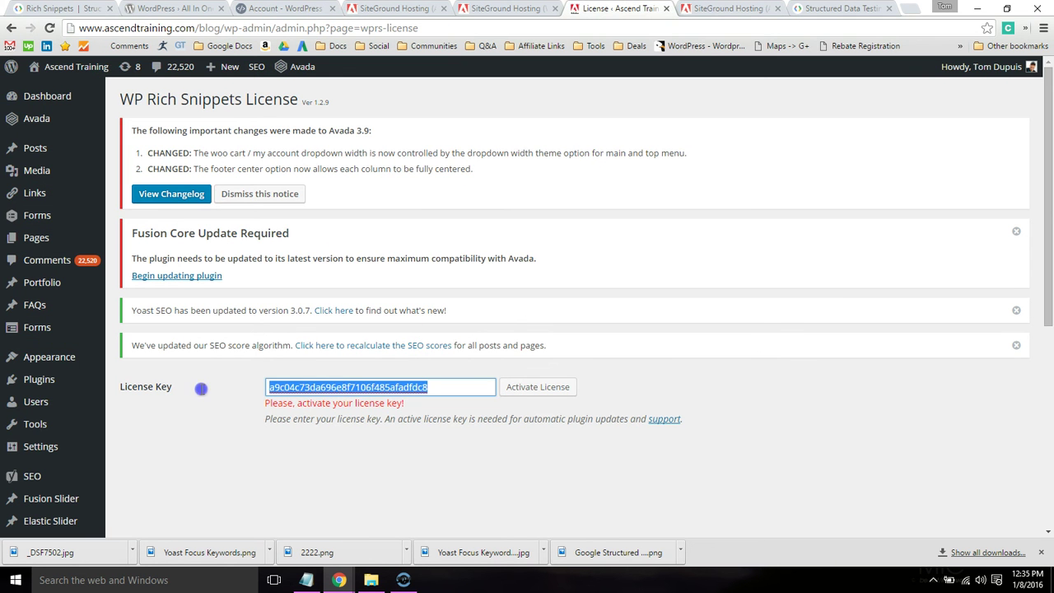
{"action": "key", "text": "ctrl+x"}
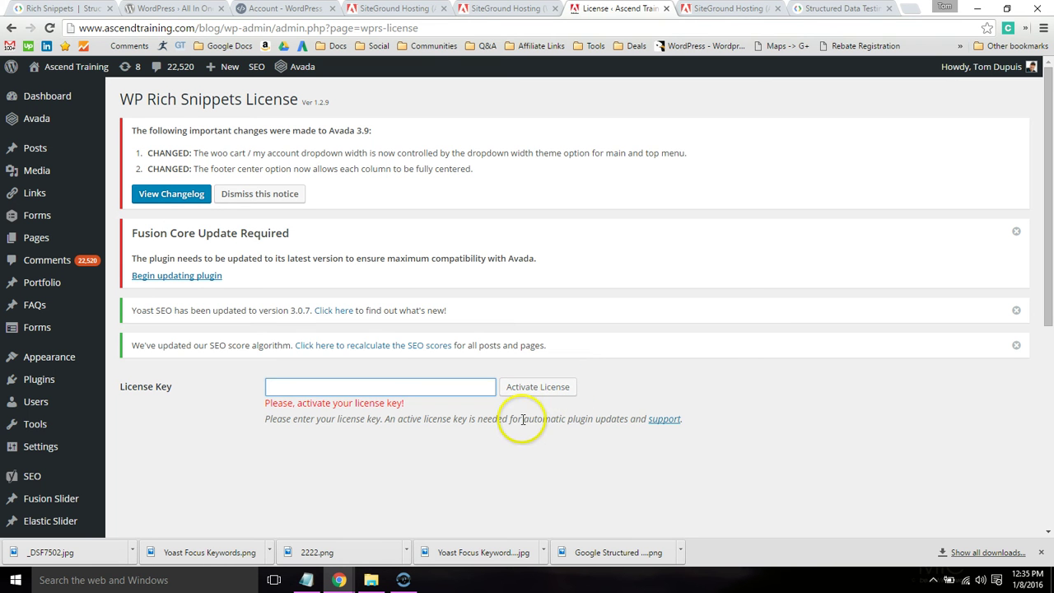
{"action": "left_click_drag", "start_coordinate": [523, 419], "coordinate": [561, 421]}
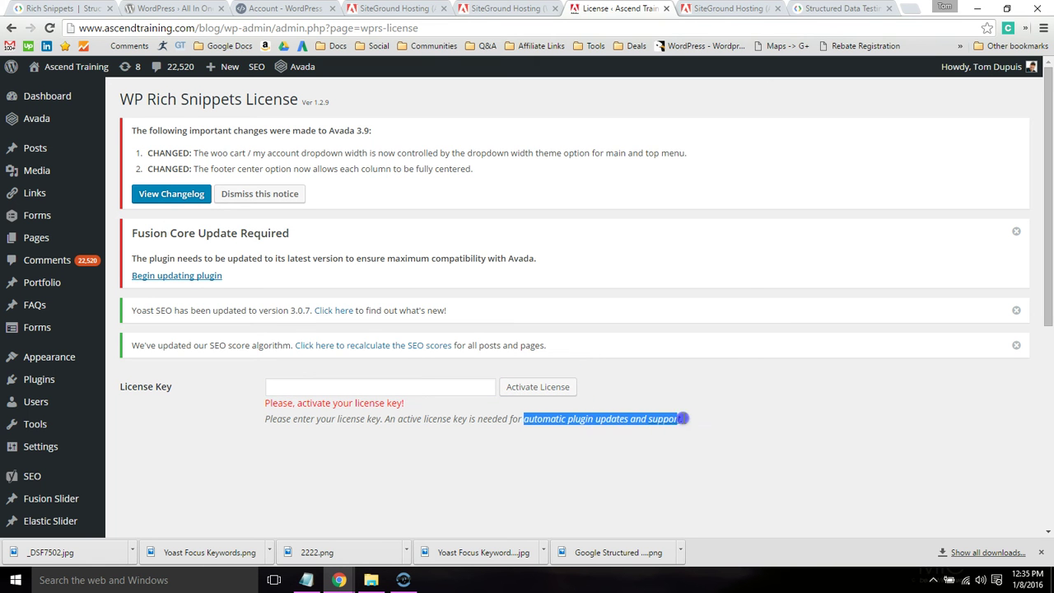
{"action": "left_click", "coordinate": [362, 489]}
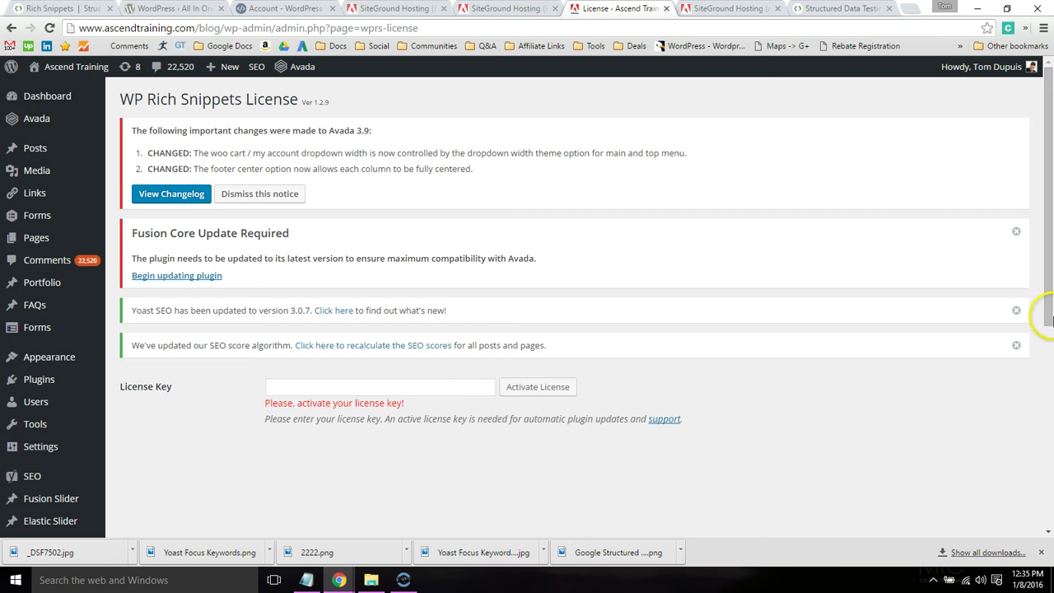
{"action": "left_click_drag", "start_coordinate": [1049, 321], "coordinate": [1049, 449]}
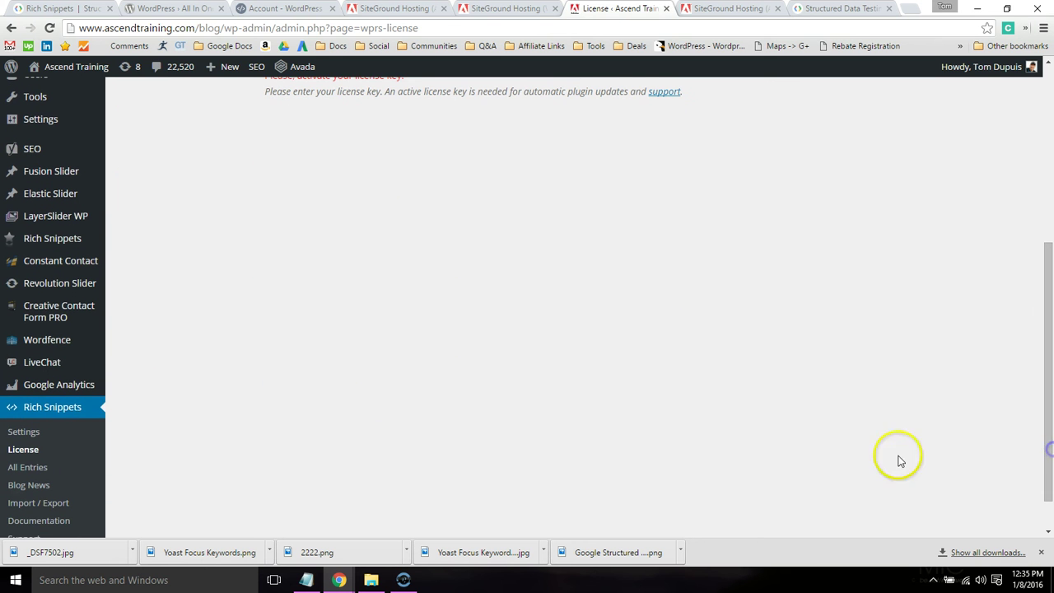
- Open the Rich Snippets Settings page (version 1.2.9) and scroll through it
{"action": "left_click", "coordinate": [69, 437]}
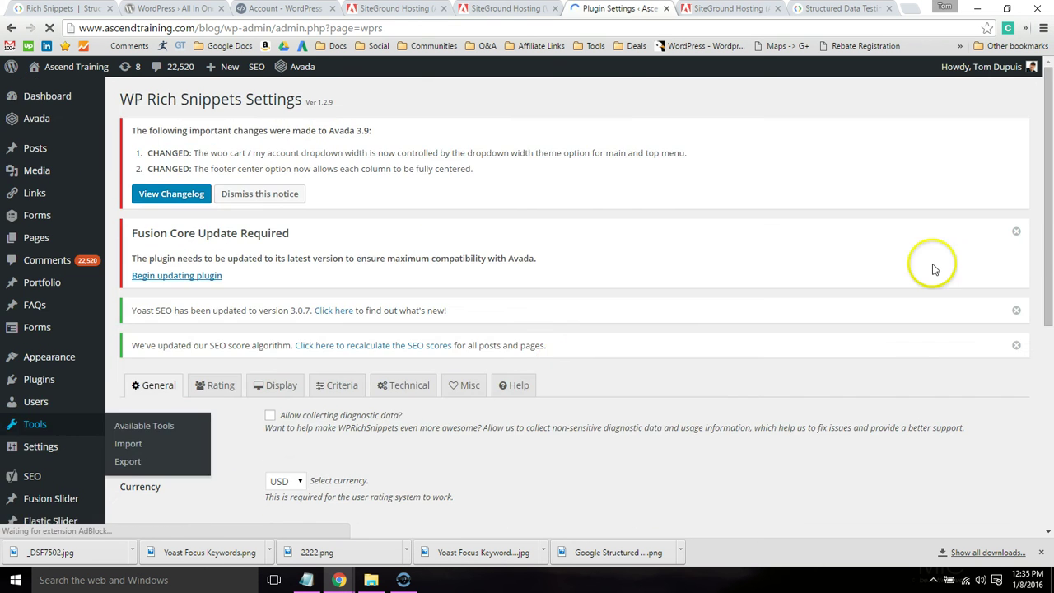
{"action": "left_click_drag", "start_coordinate": [1049, 191], "coordinate": [1050, 320]}
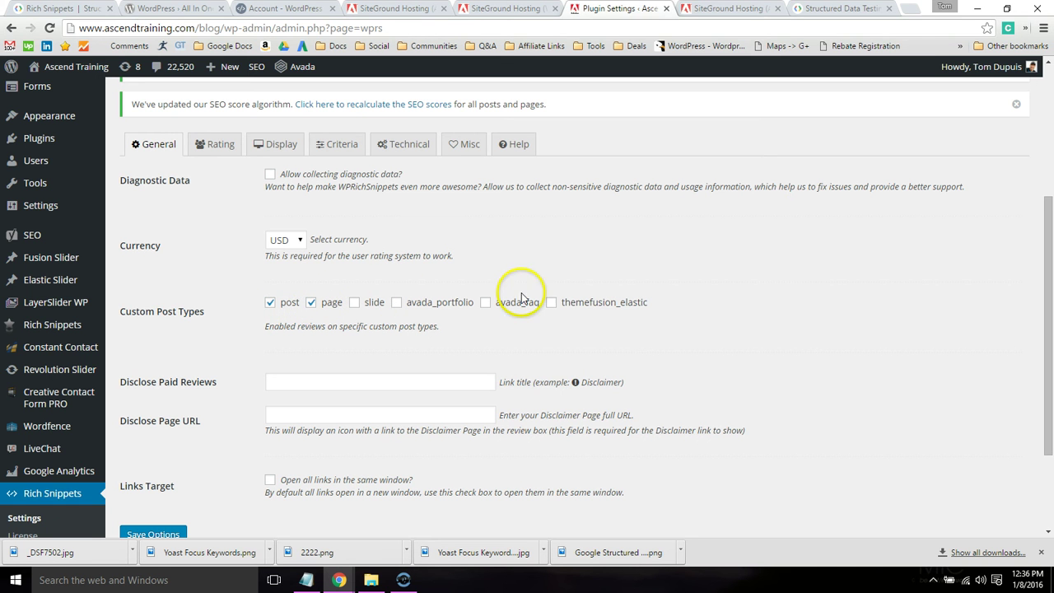
{"action": "left_click", "coordinate": [1051, 336]}
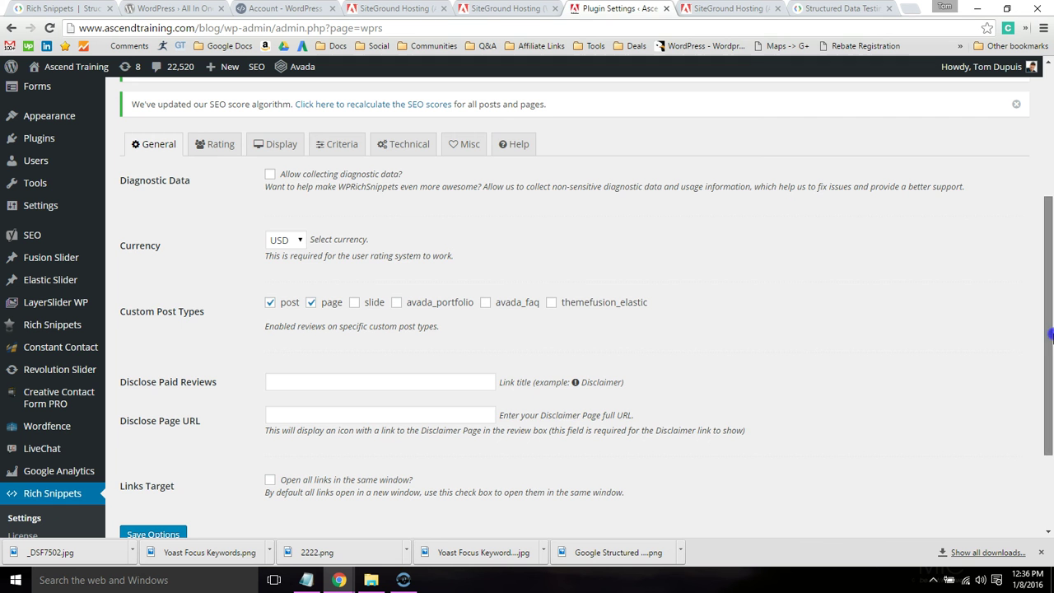
{"action": "mouse_move", "coordinate": [1051, 347]}
{"action": "left_mouse_down"}
{"action": "mouse_move", "coordinate": [1051, 364]}
{"action": "mouse_move", "coordinate": [1051, 352]}
{"action": "left_mouse_up"}
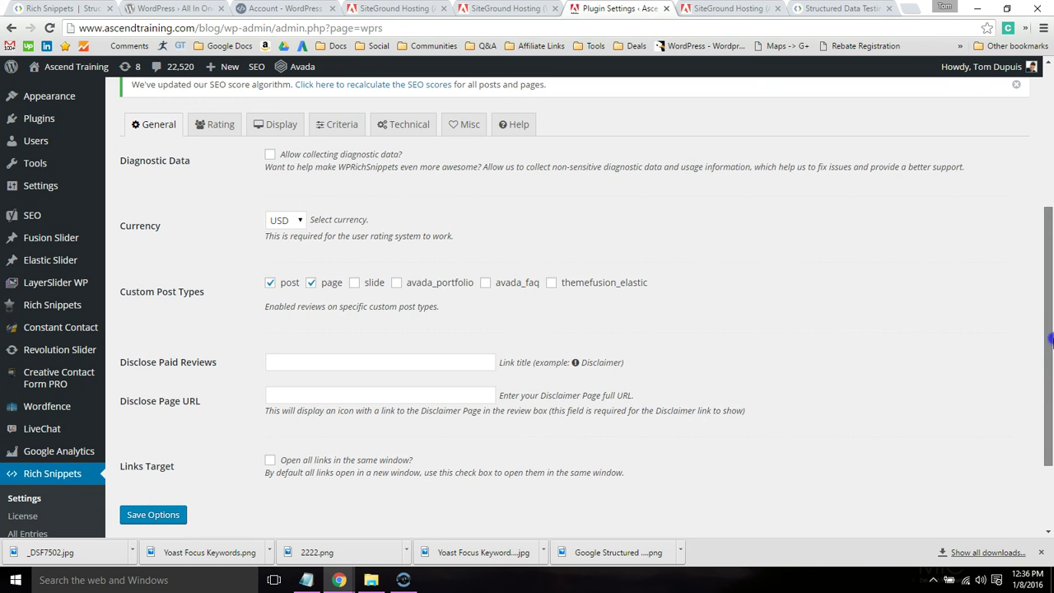
- View the Rating and Display tabs, keeping the Button Color set to Orange
{"action": "left_click", "coordinate": [218, 142]}
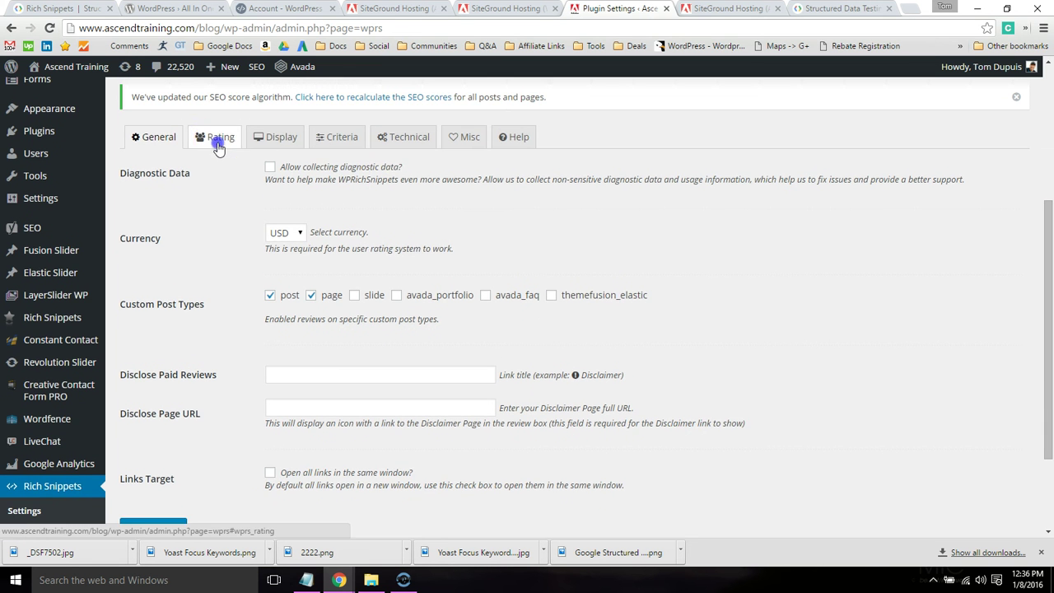
{"action": "left_click", "coordinate": [266, 149]}
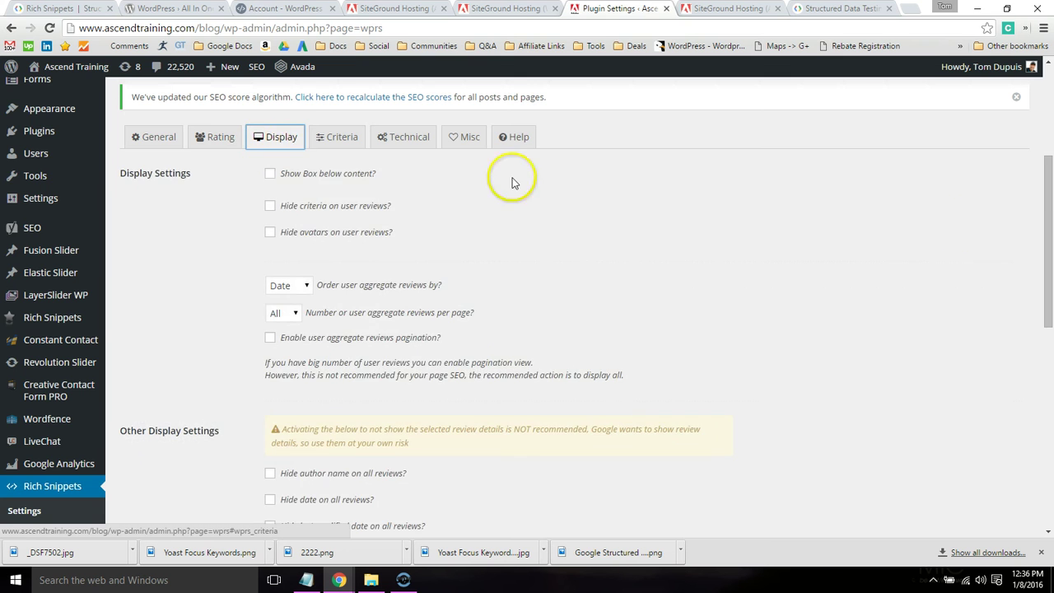
{"action": "left_click_drag", "start_coordinate": [1049, 240], "coordinate": [1039, 400]}
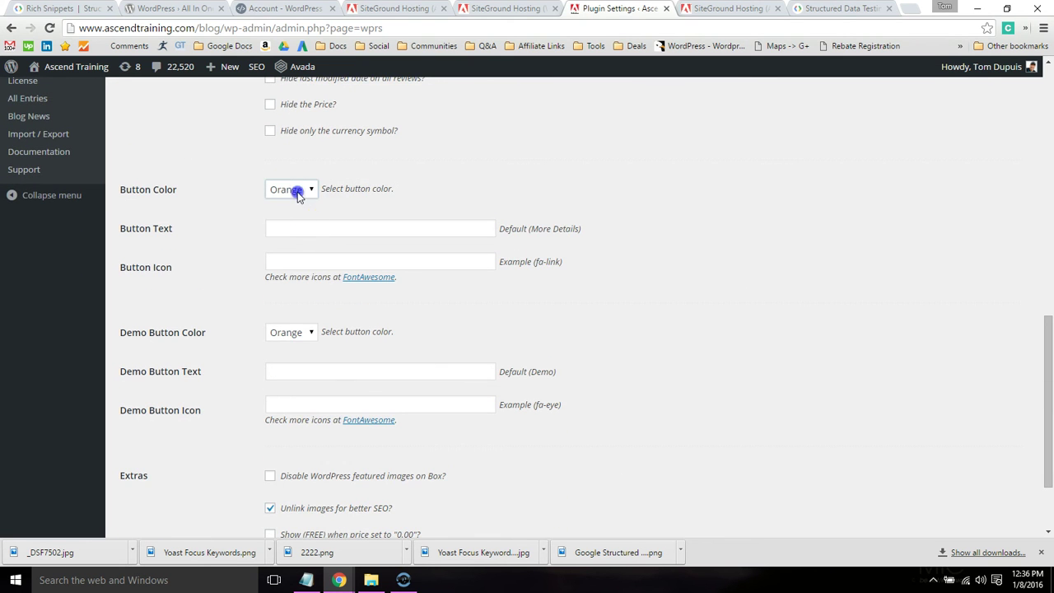
{"action": "left_click", "coordinate": [298, 191]}
{"action": "left_click", "coordinate": [297, 193]}
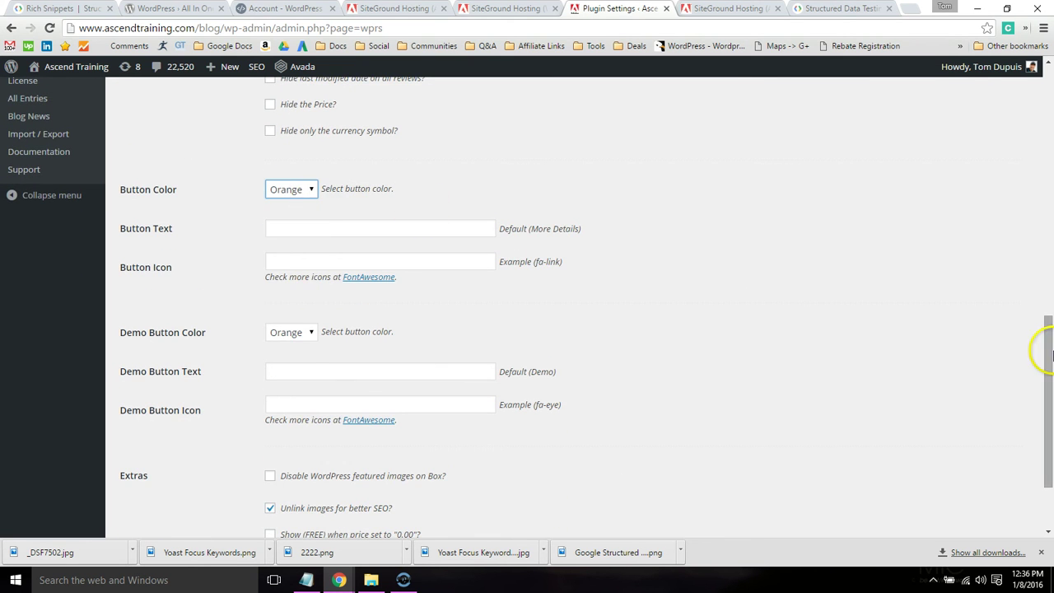
{"action": "left_click_drag", "start_coordinate": [1044, 360], "coordinate": [1050, 381]}
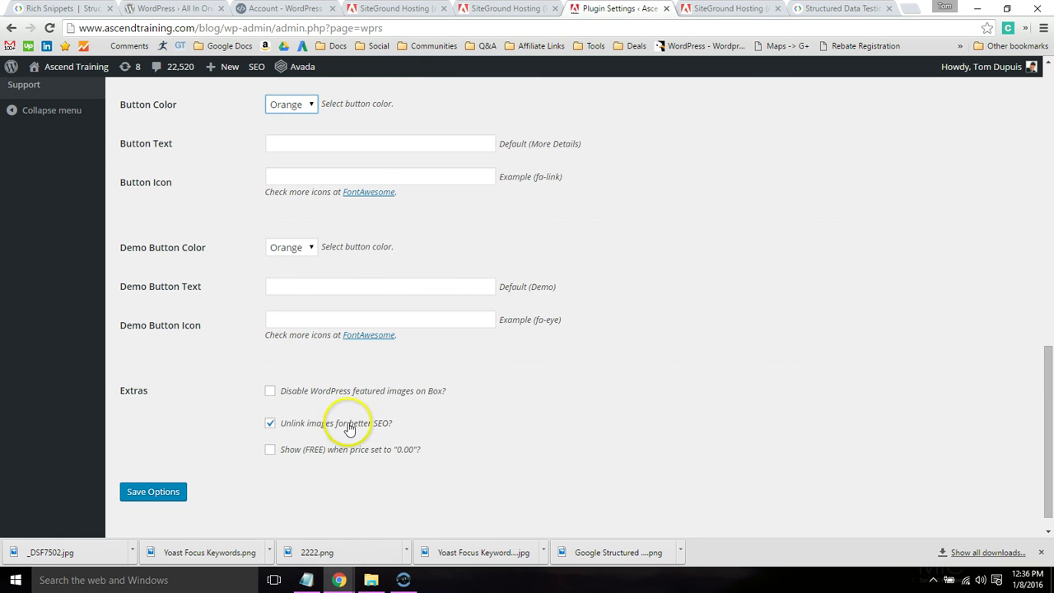
{"action": "left_click_drag", "start_coordinate": [391, 423], "coordinate": [304, 428]}
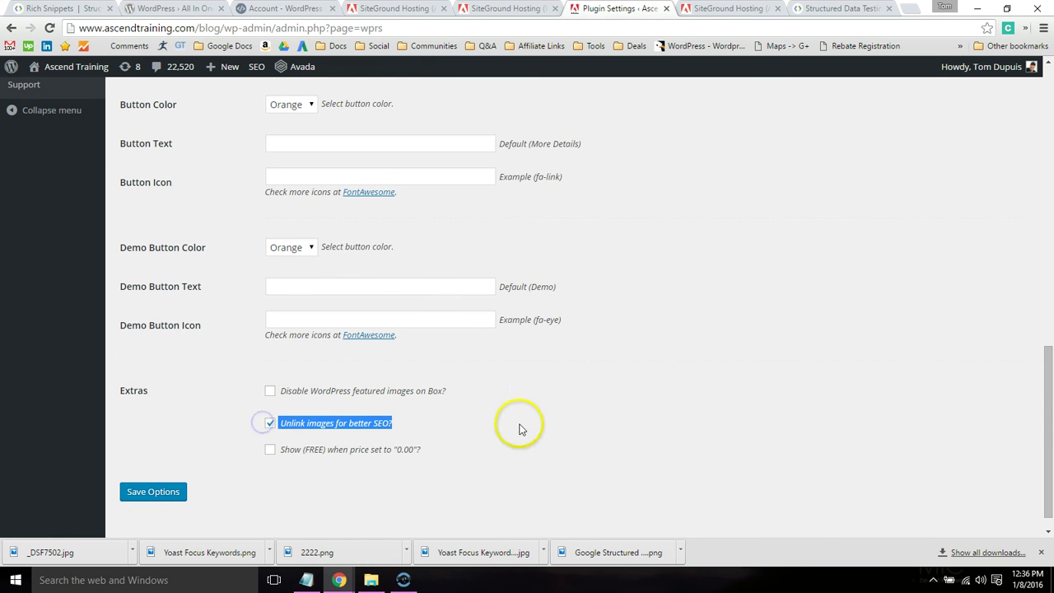
{"action": "left_click_drag", "start_coordinate": [1048, 430], "coordinate": [1051, 154]}
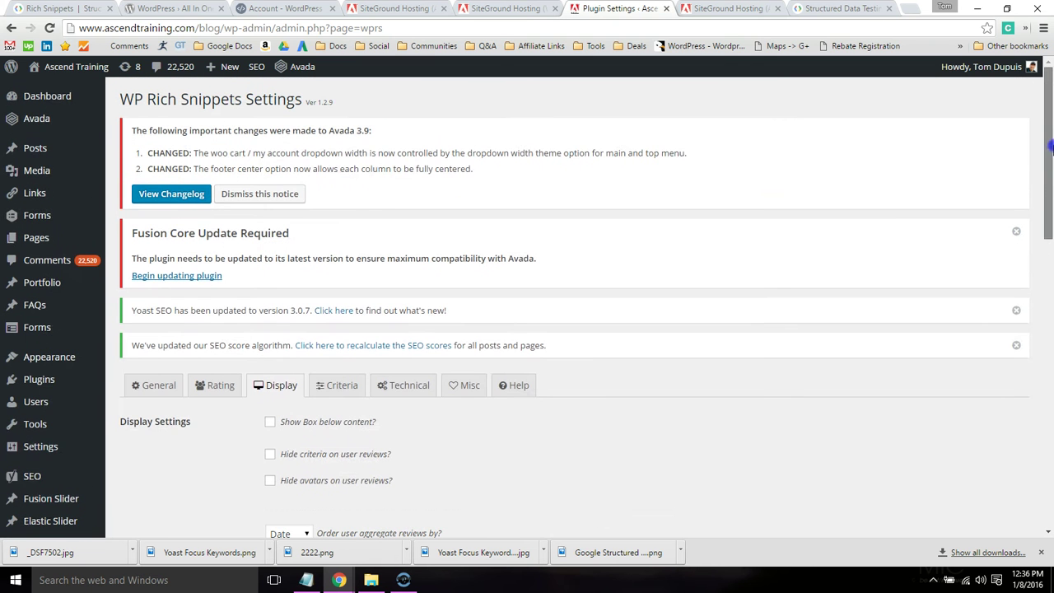
- Edit the SiteGround Hosting (WP Rich Snippets) post from All Posts and scroll to its Schema box
{"action": "mouse_move", "coordinate": [31, 152]}
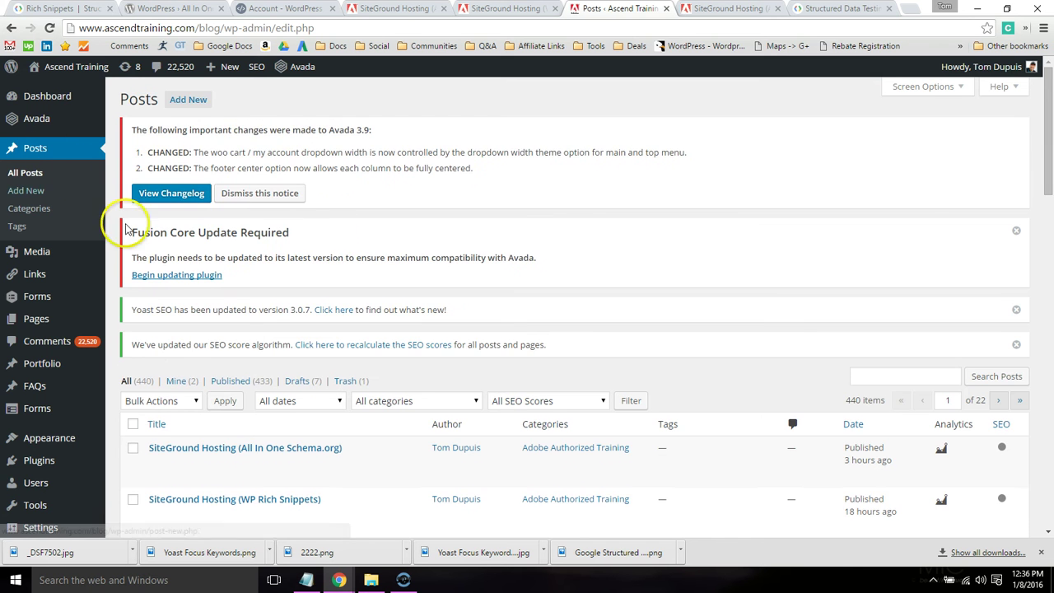
{"action": "left_click_drag", "start_coordinate": [1048, 146], "coordinate": [1048, 192]}
{"action": "mouse_move", "coordinate": [176, 329]}
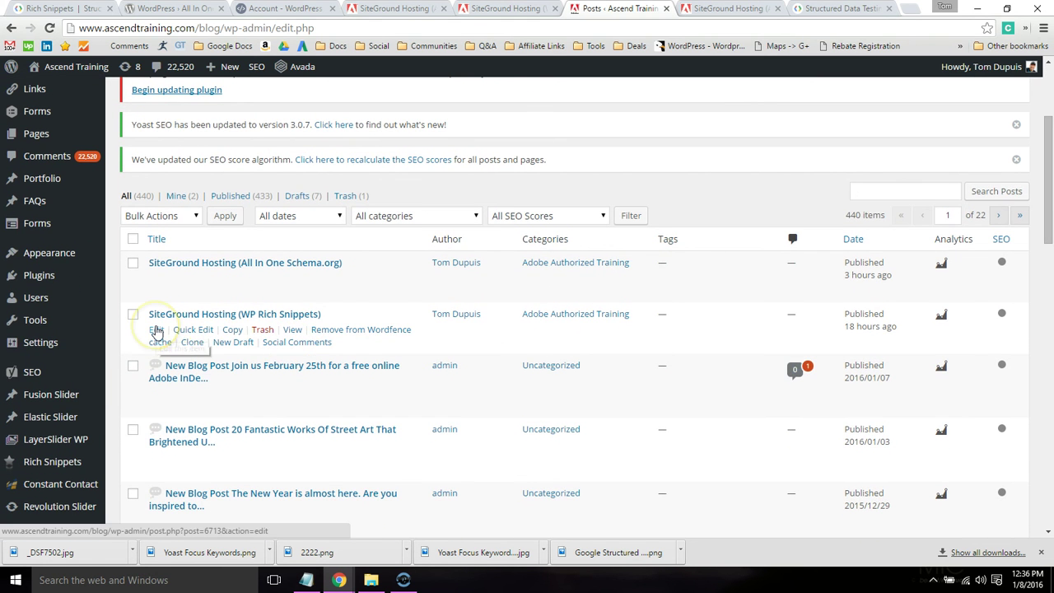
{"action": "left_click", "coordinate": [156, 330]}
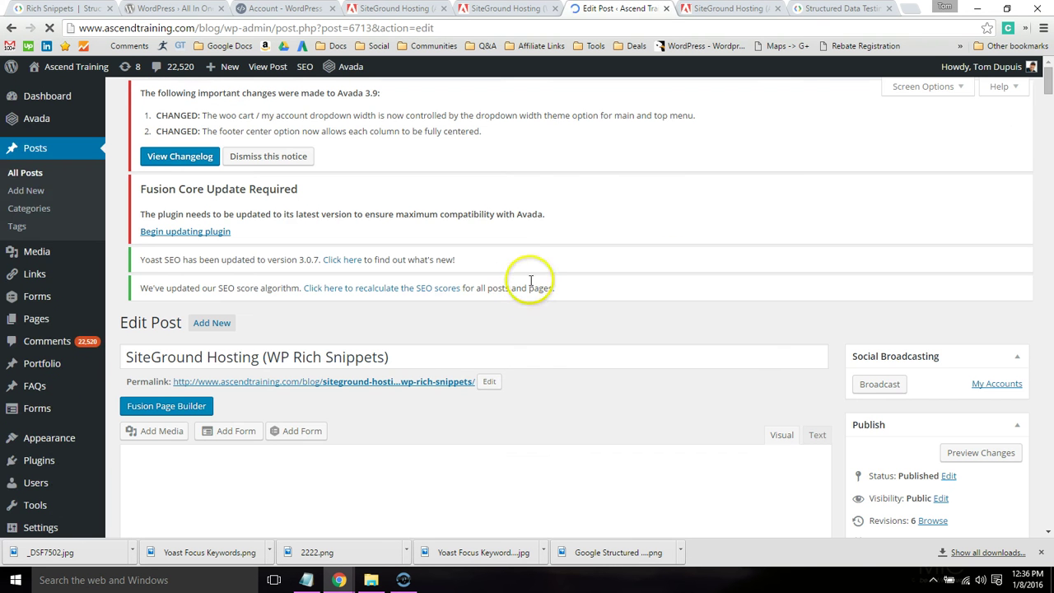
{"action": "left_click_drag", "start_coordinate": [1047, 78], "coordinate": [1024, 475]}
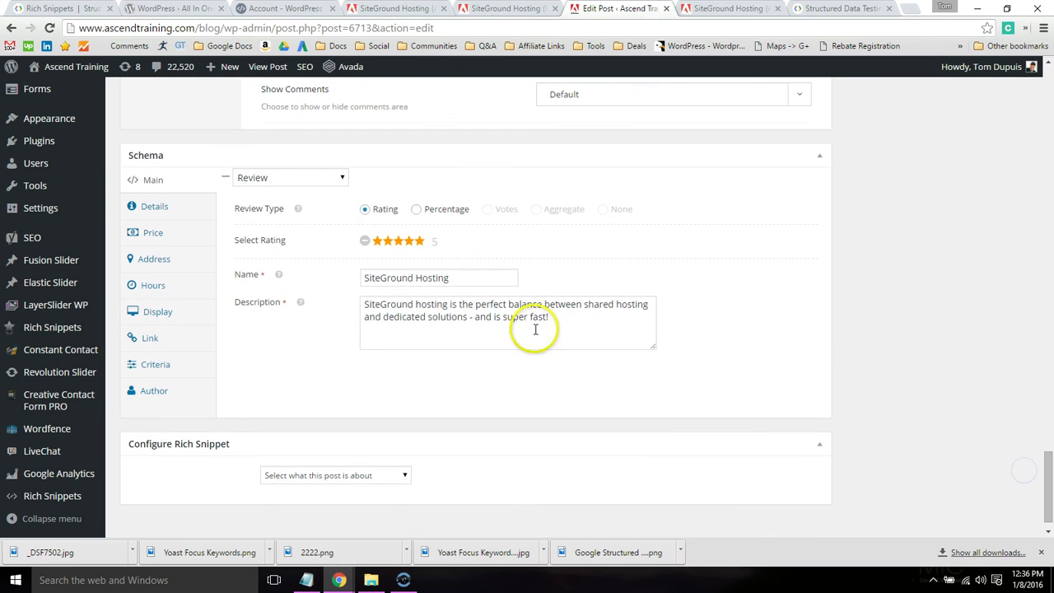
- Reset the schema type to none and back to Review, keeping the 5-star rating
{"action": "left_click", "coordinate": [258, 178]}
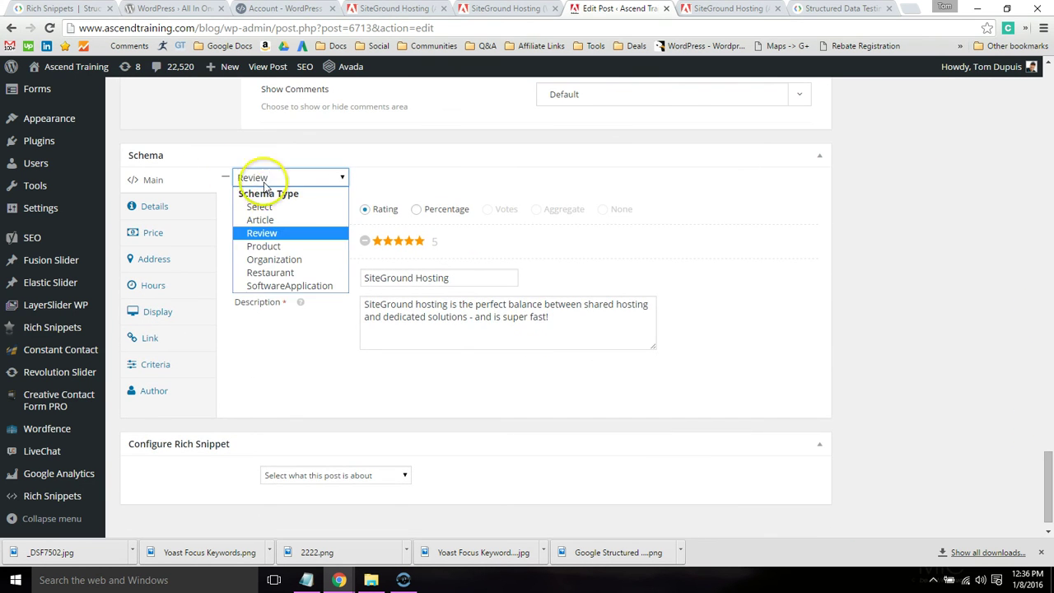
{"action": "left_click", "coordinate": [278, 205]}
{"action": "left_click", "coordinate": [290, 178]}
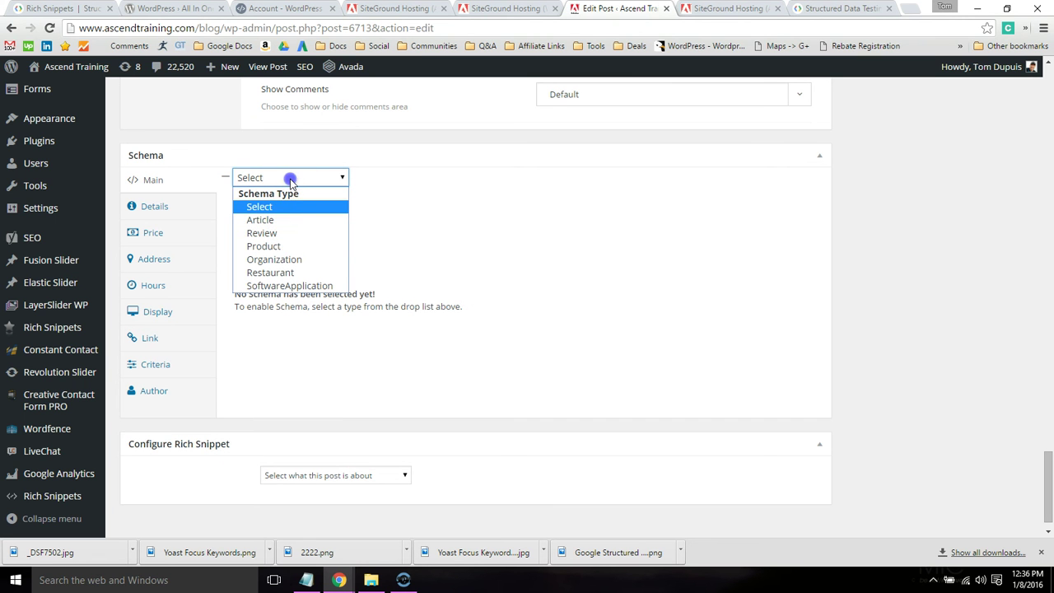
{"action": "left_click", "coordinate": [296, 235]}
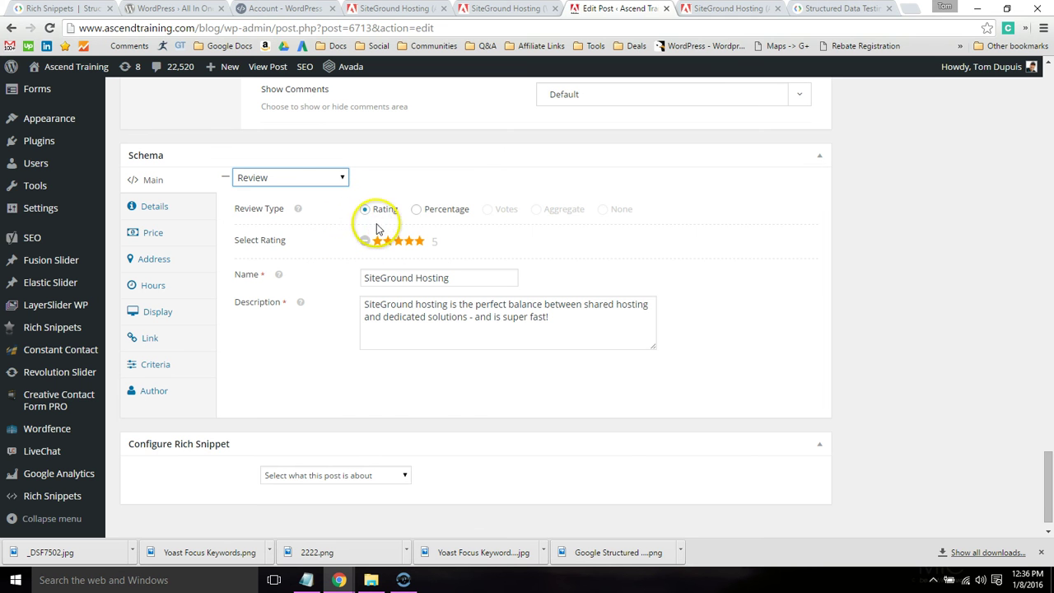
{"action": "left_click", "coordinate": [423, 244]}
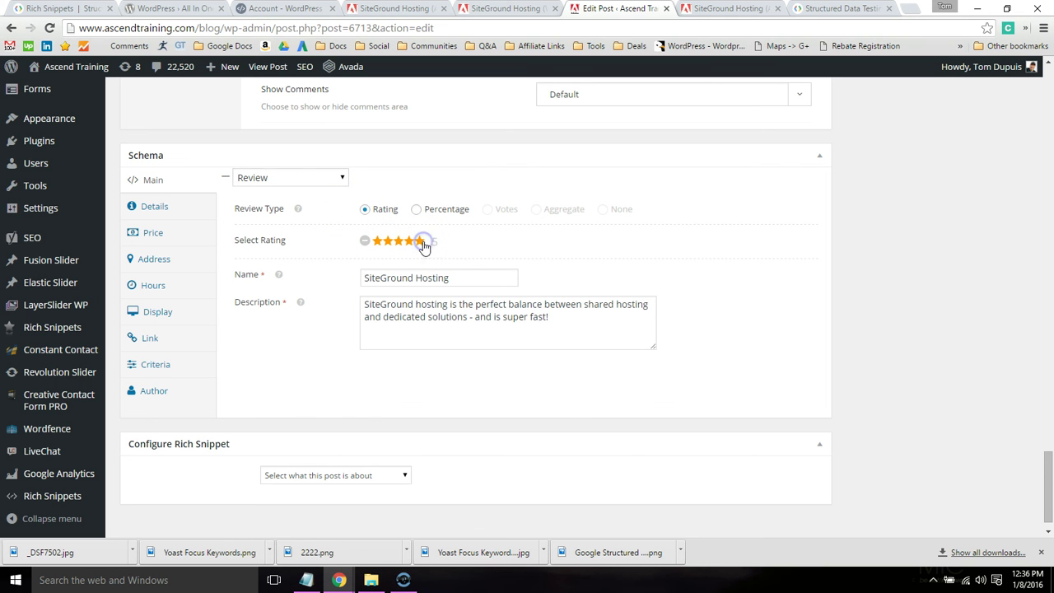
{"action": "left_click_drag", "start_coordinate": [498, 280], "coordinate": [365, 277]}
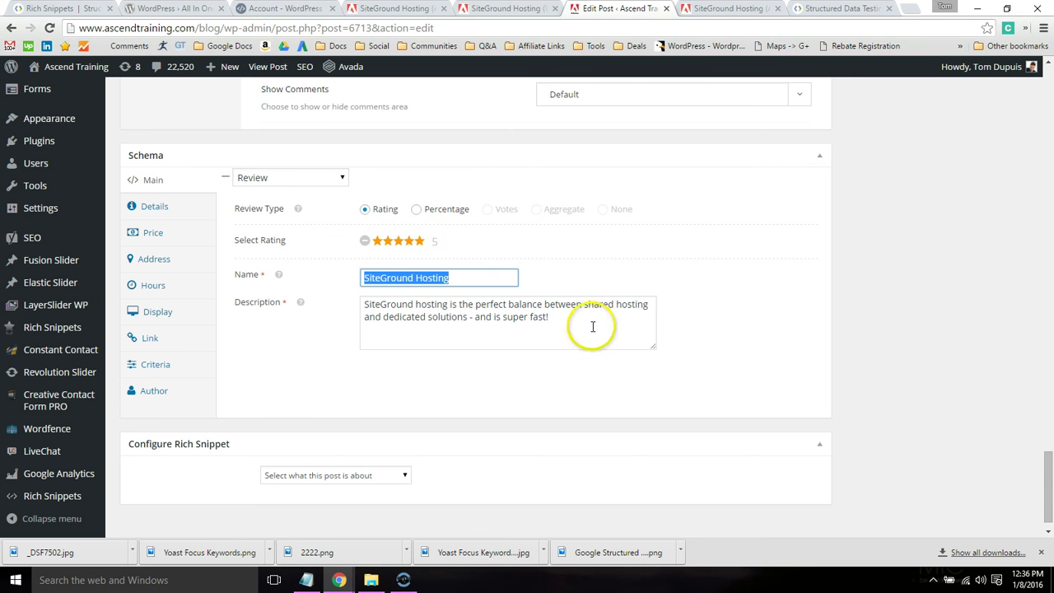
{"action": "left_click_drag", "start_coordinate": [642, 327], "coordinate": [361, 291]}
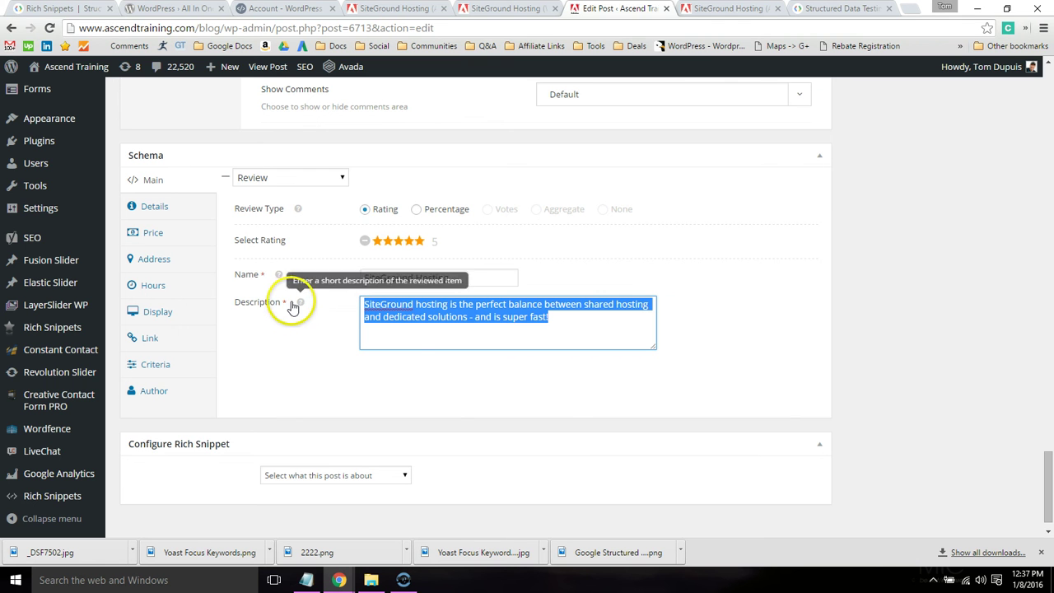
{"action": "mouse_move", "coordinate": [277, 278]}
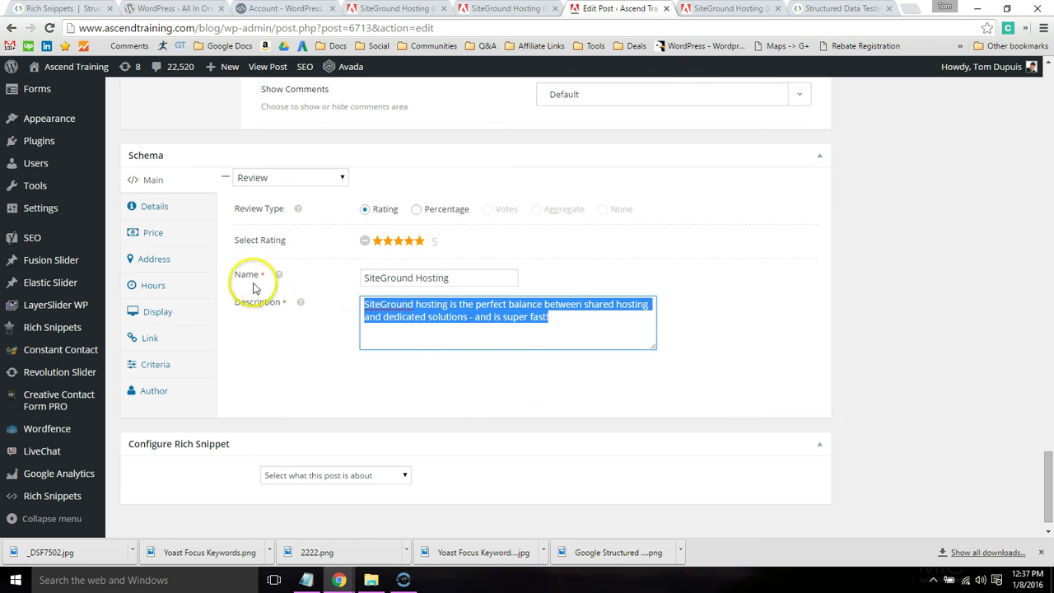
{"action": "left_click", "coordinate": [467, 320]}
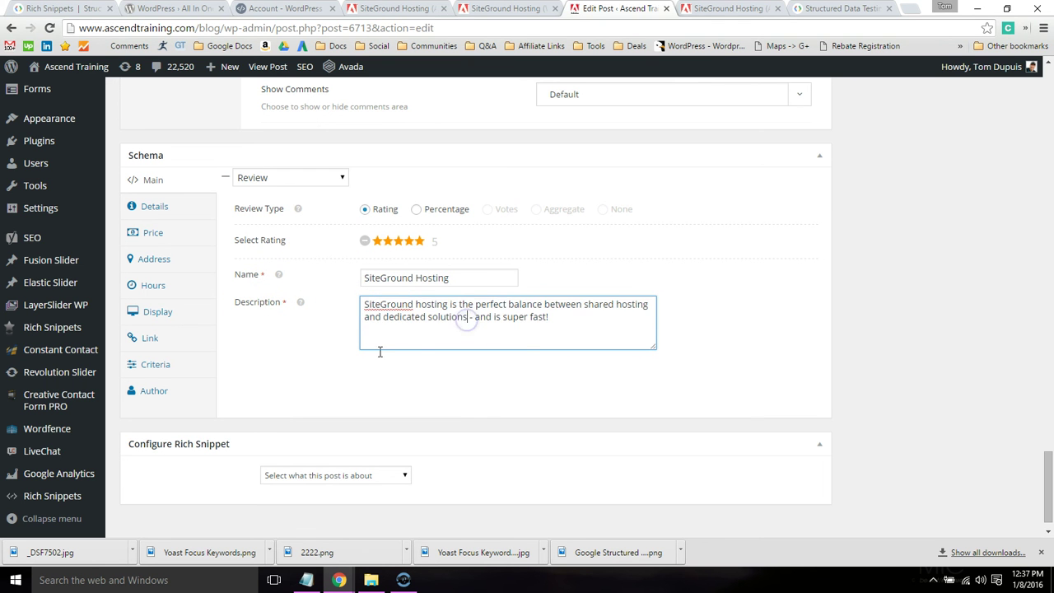
- Add a Speed criterion rated 100, then add and delete an extra Uptime row
{"action": "left_click", "coordinate": [169, 390]}
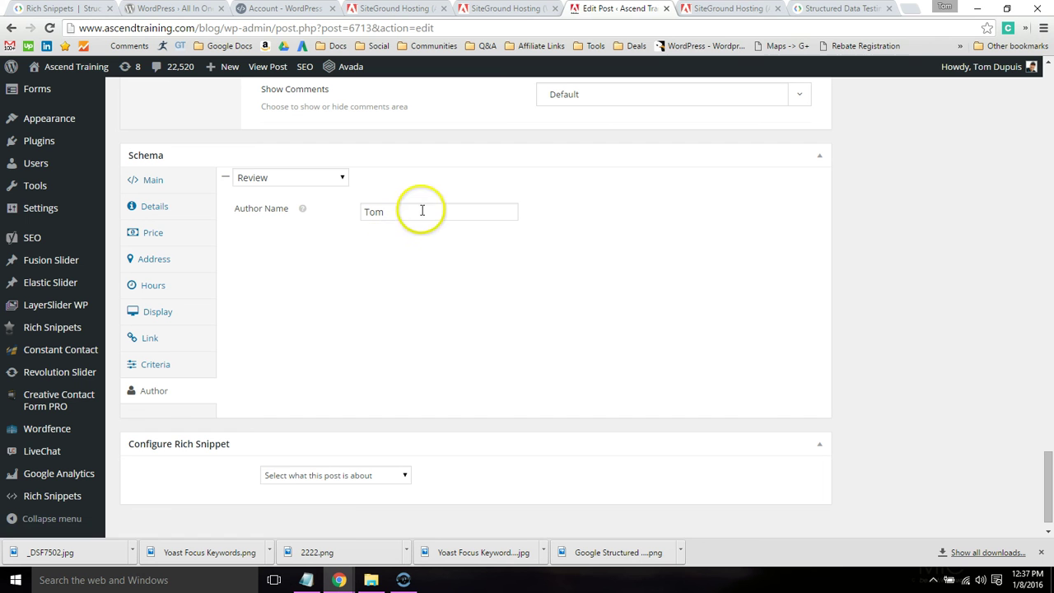
{"action": "left_click", "coordinate": [177, 366]}
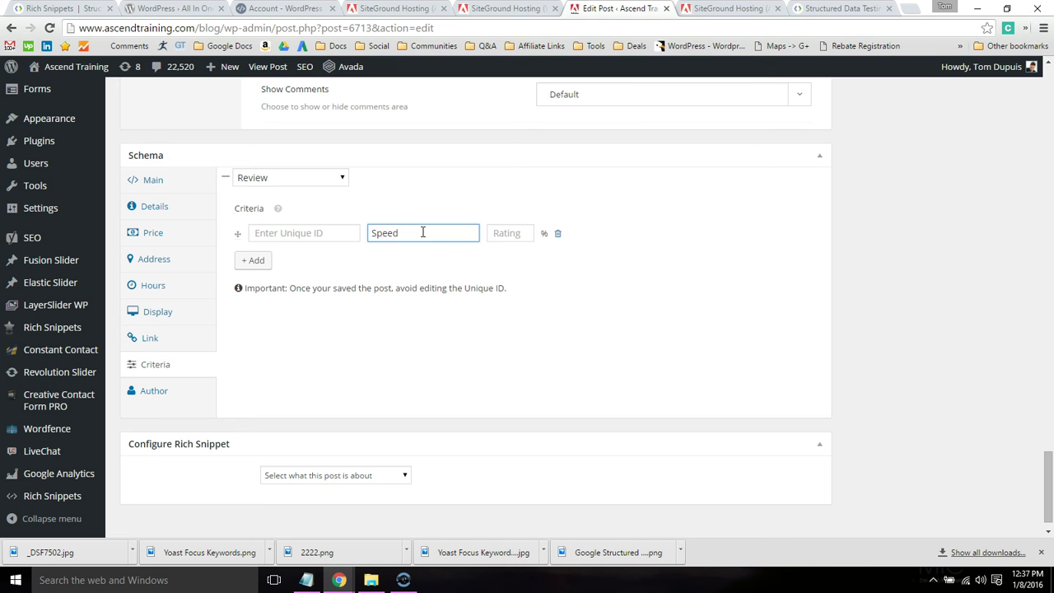
{"action": "key", "text": "Tab"}
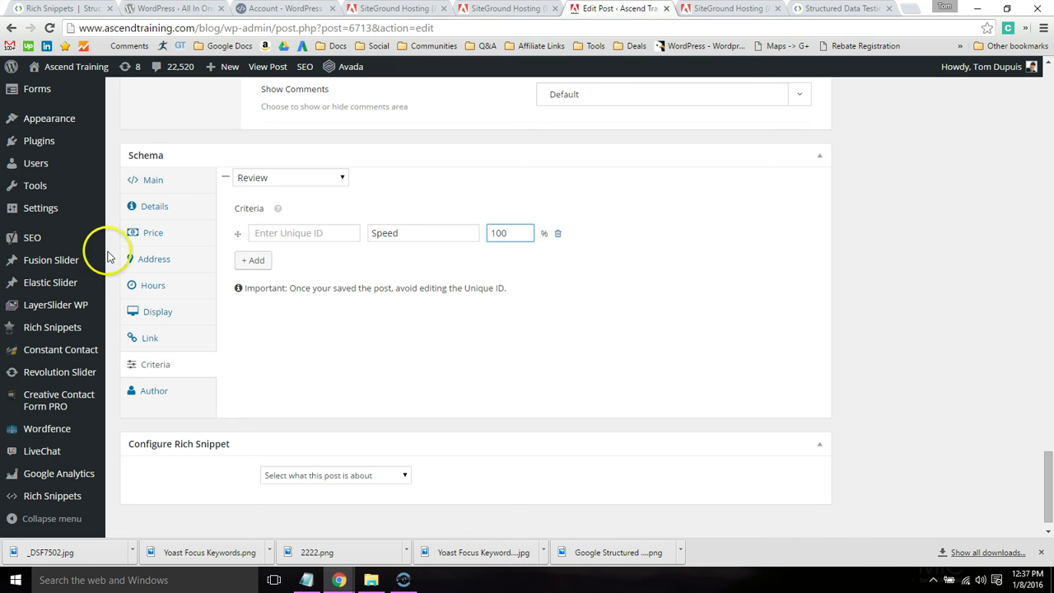
{"action": "left_click", "coordinate": [252, 260]}
{"action": "left_click", "coordinate": [428, 256]}
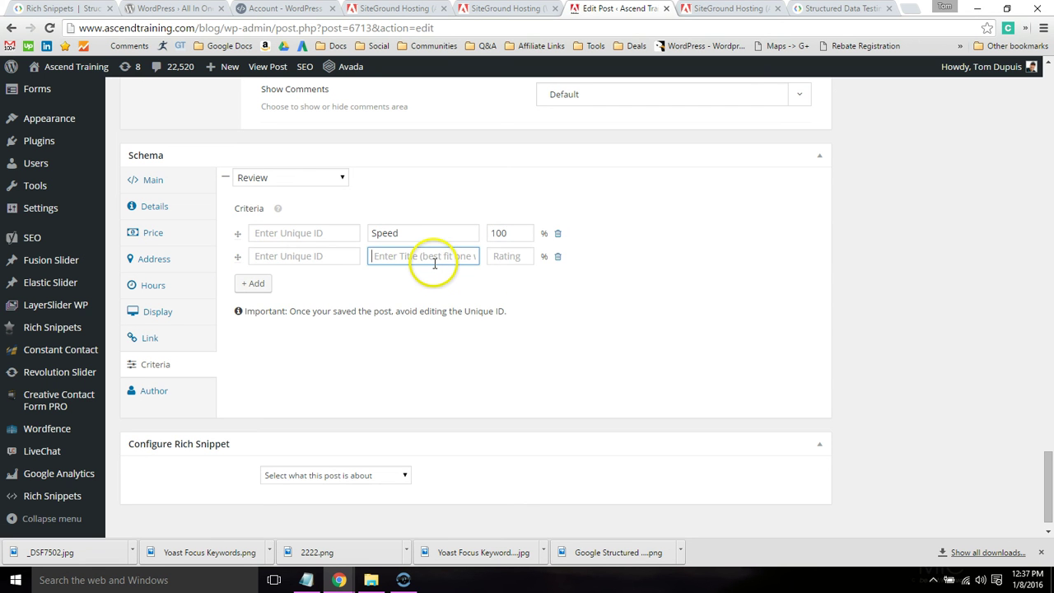
{"action": "key", "text": "Tab"}
{"action": "type", "text": "1"}
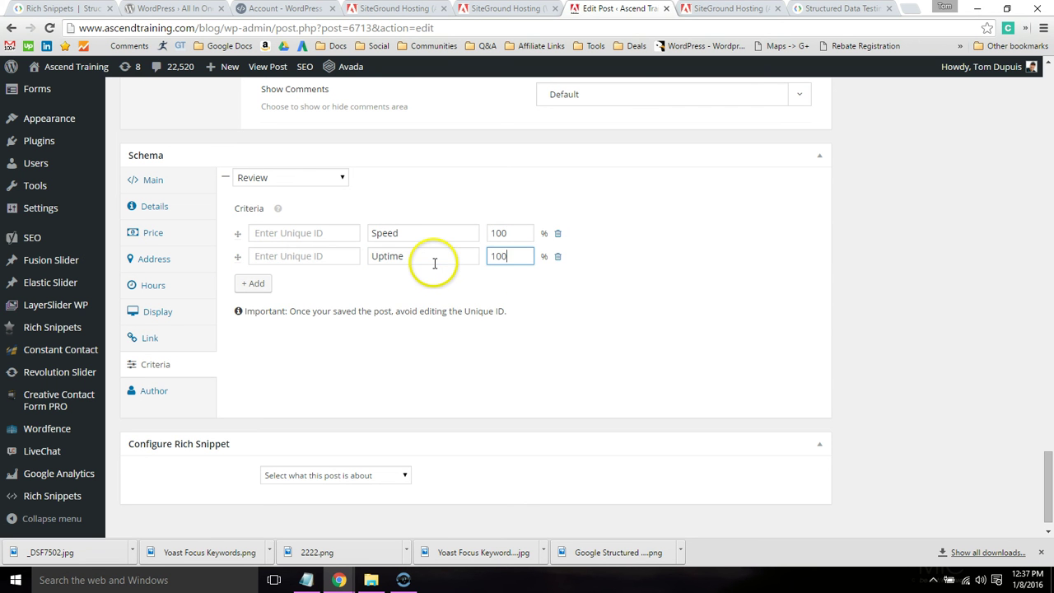
{"action": "type", "text": "00"}
{"action": "left_click", "coordinate": [558, 257]}
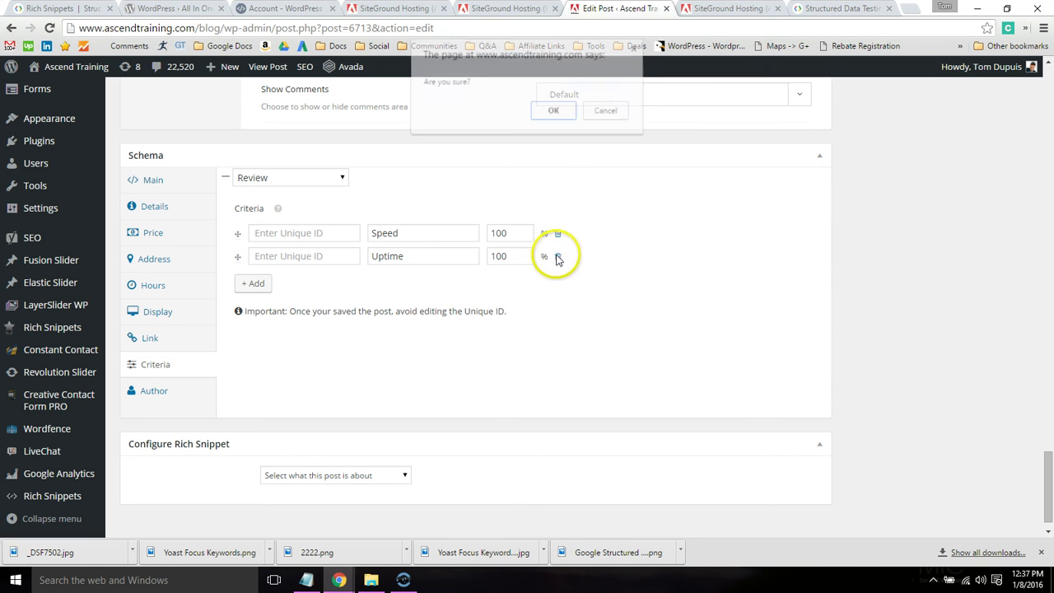
{"action": "left_click", "coordinate": [575, 111]}
{"action": "left_click", "coordinate": [189, 336]}
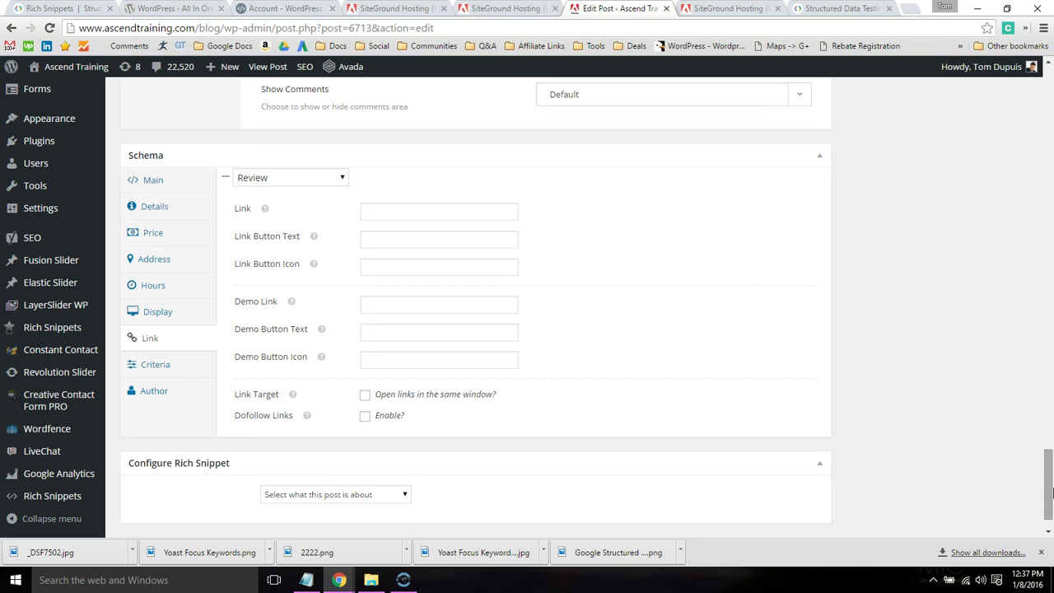
- Look over the Display tab's video link, gallery, image upload and screenshot alt tag fields
{"action": "left_click", "coordinate": [156, 313]}
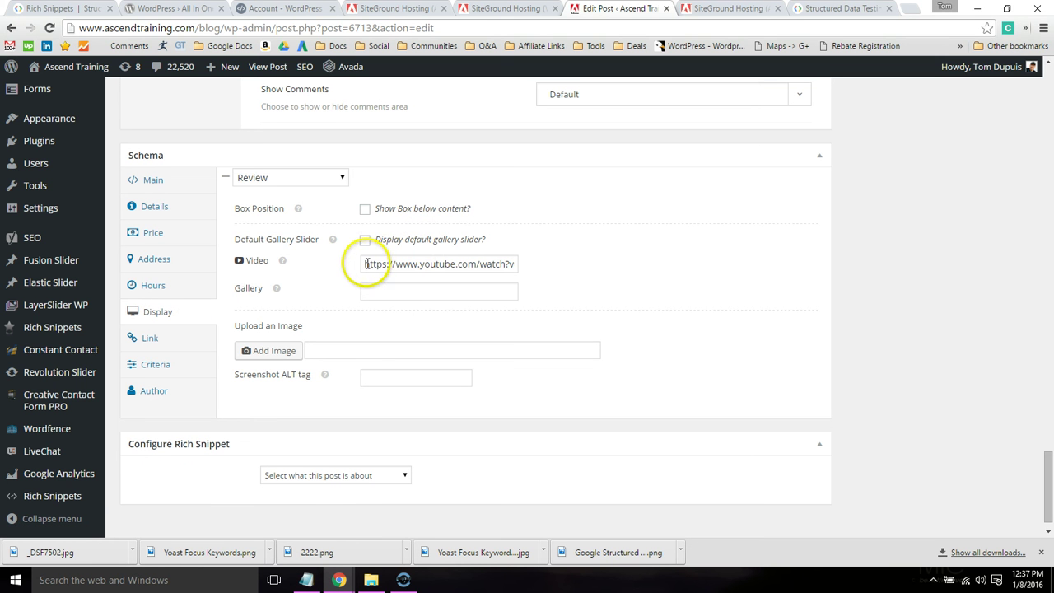
{"action": "left_click_drag", "start_coordinate": [368, 262], "coordinate": [547, 264]}
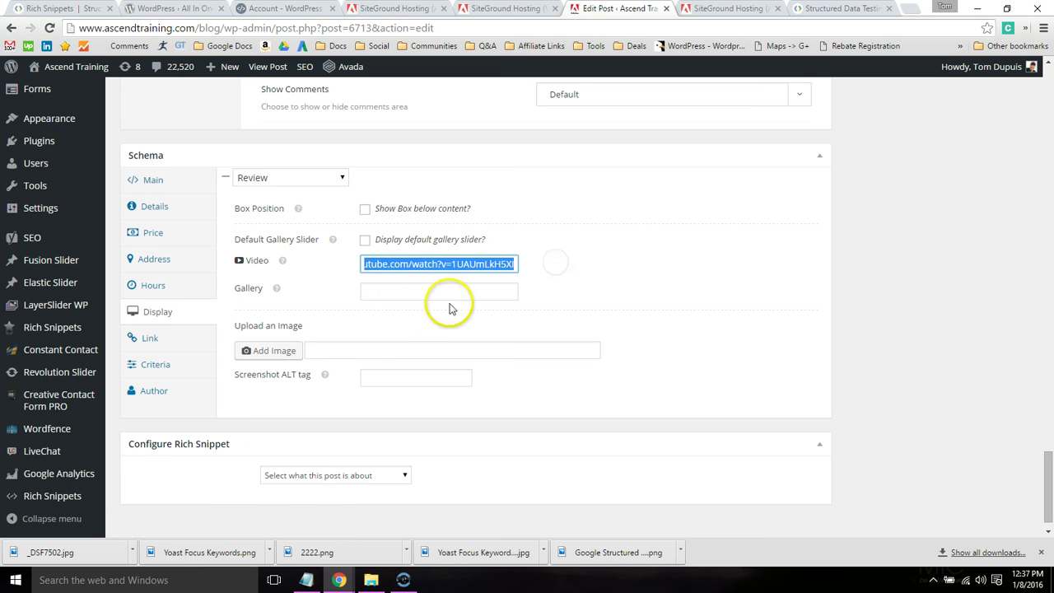
{"action": "left_click", "coordinate": [395, 290]}
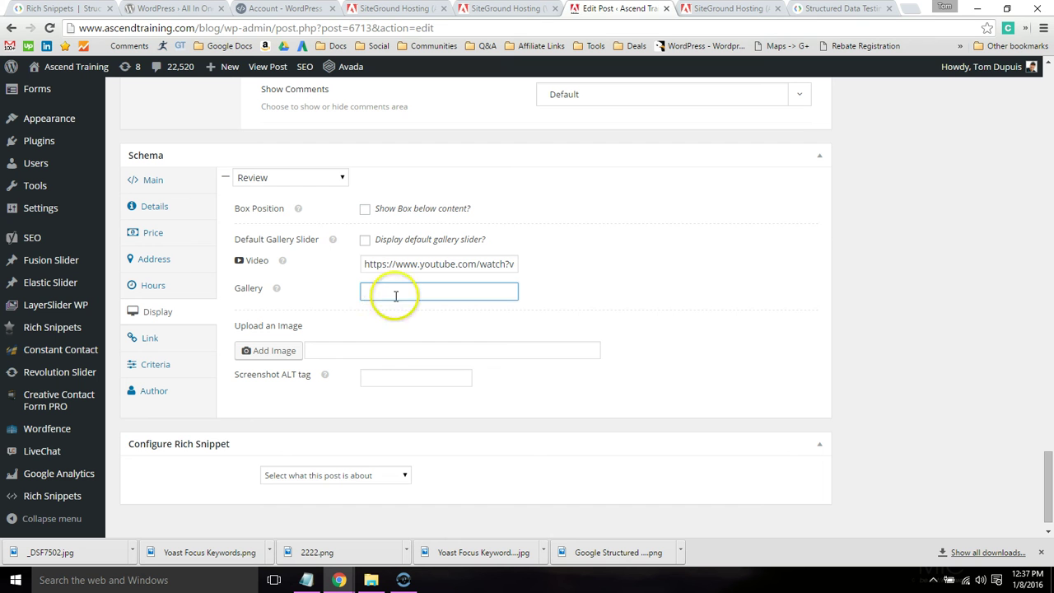
{"action": "left_click", "coordinate": [342, 353]}
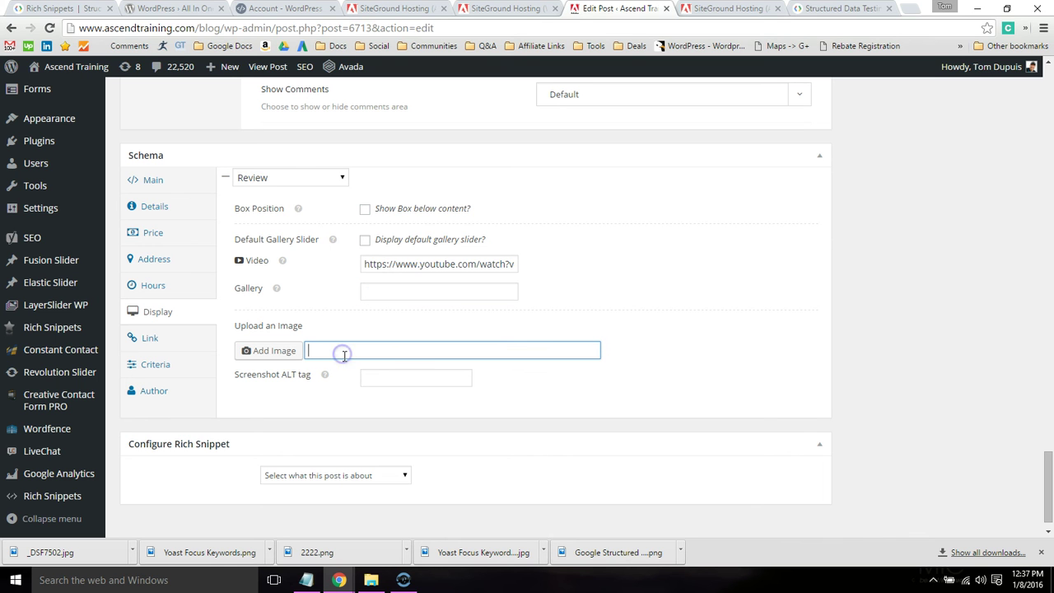
{"action": "left_click", "coordinate": [391, 379]}
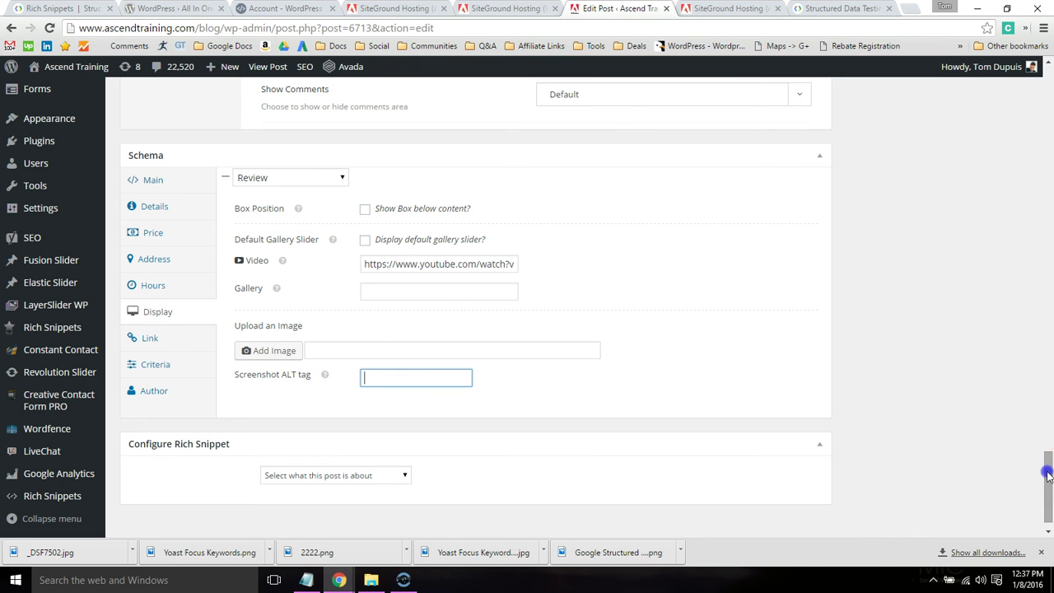
{"action": "scroll", "coordinate": [1047, 475], "scroll_direction": "up", "scroll_amount": 1}
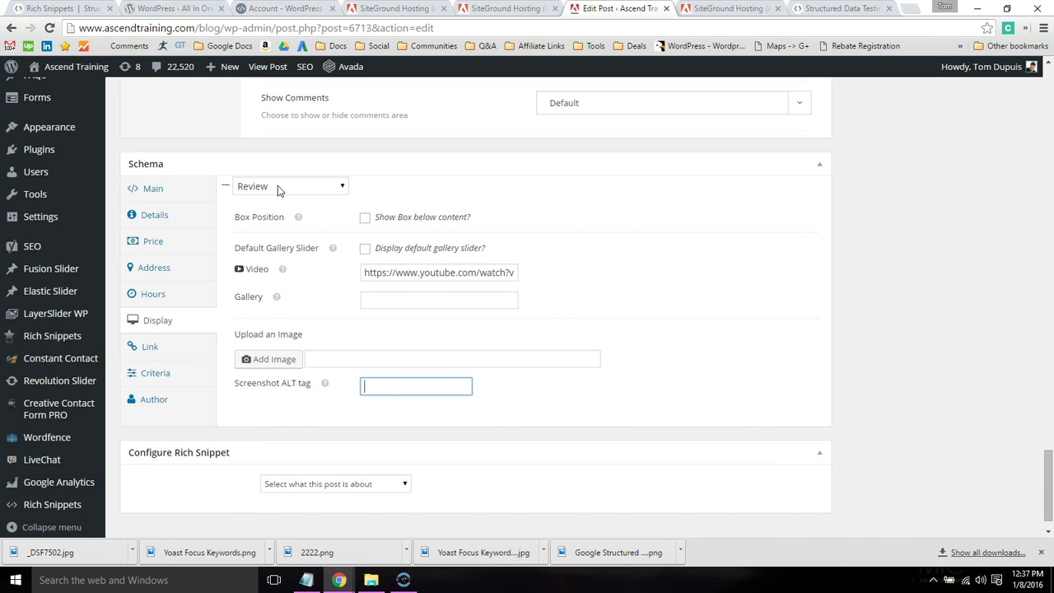
- Check the Hours, Address and Price tabs and confirm the schema type stays Review
{"action": "left_click", "coordinate": [187, 296]}
{"action": "left_click", "coordinate": [192, 278]}
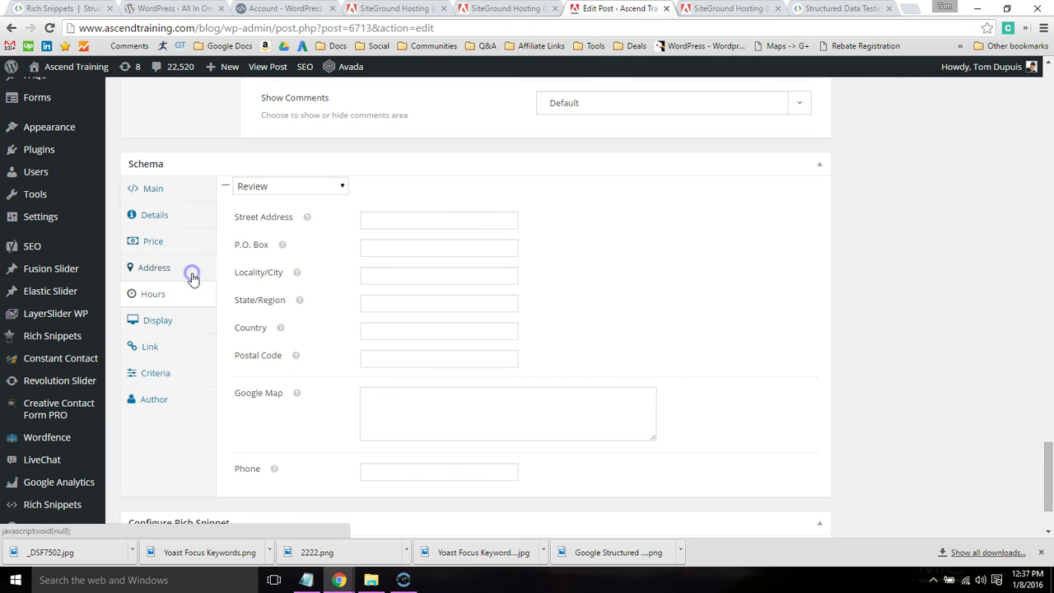
{"action": "left_click", "coordinate": [189, 253]}
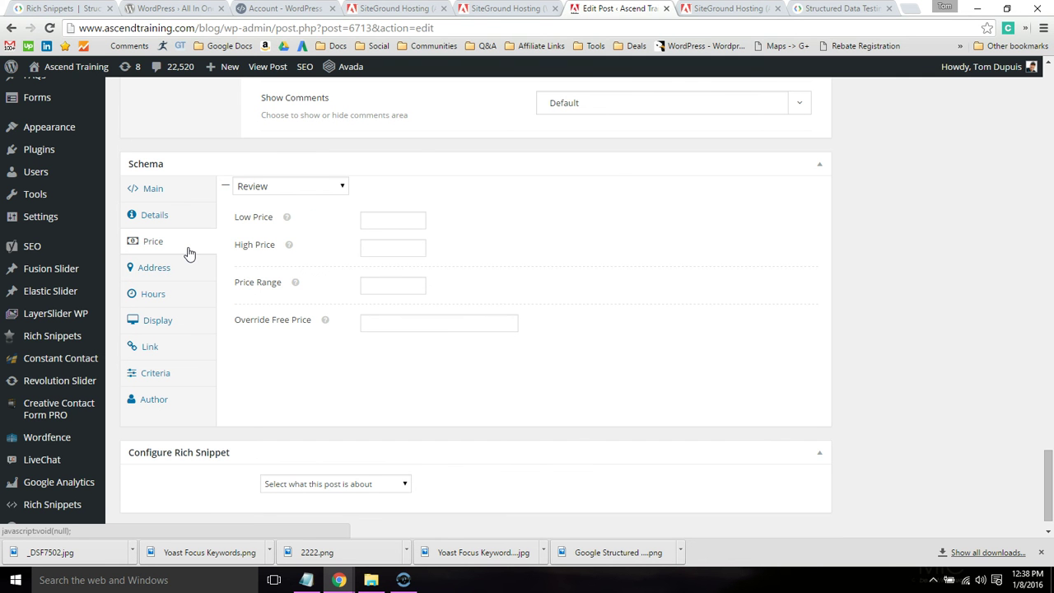
{"action": "left_click", "coordinate": [297, 188]}
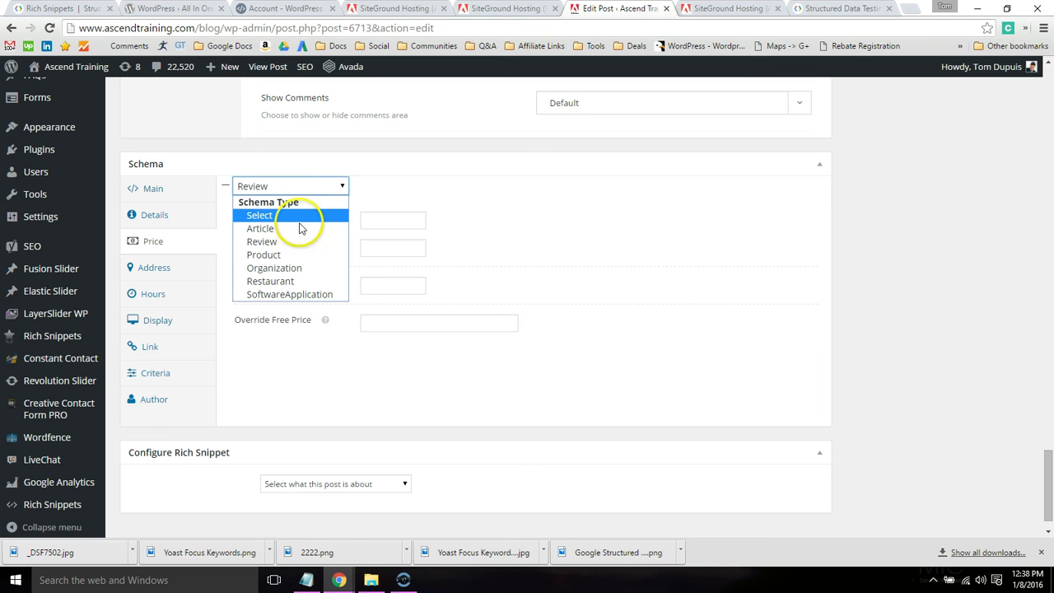
{"action": "left_click", "coordinate": [621, 242]}
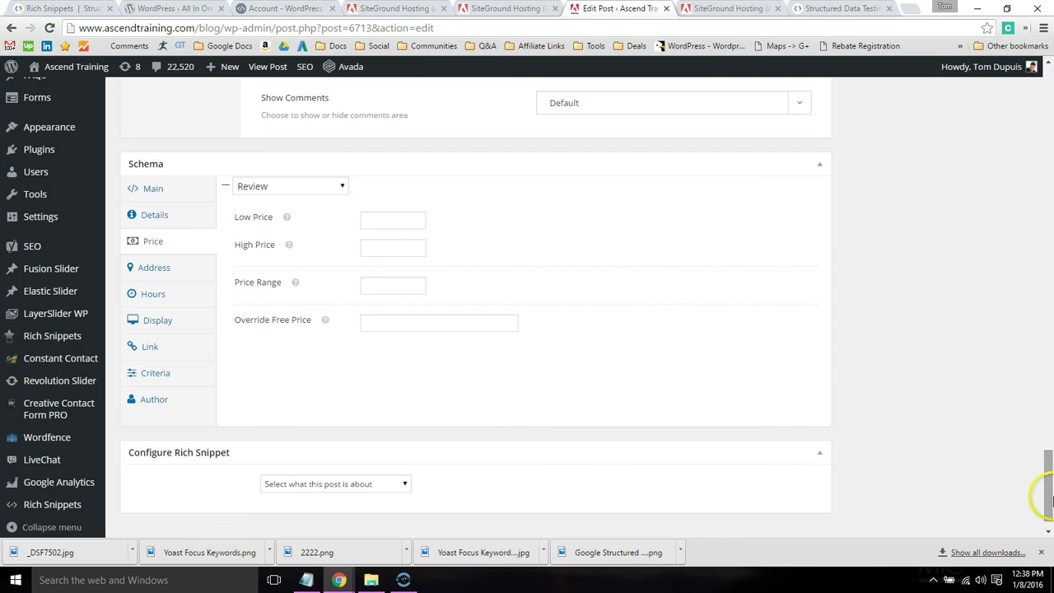
{"action": "left_click_drag", "start_coordinate": [1049, 496], "coordinate": [1049, 155]}
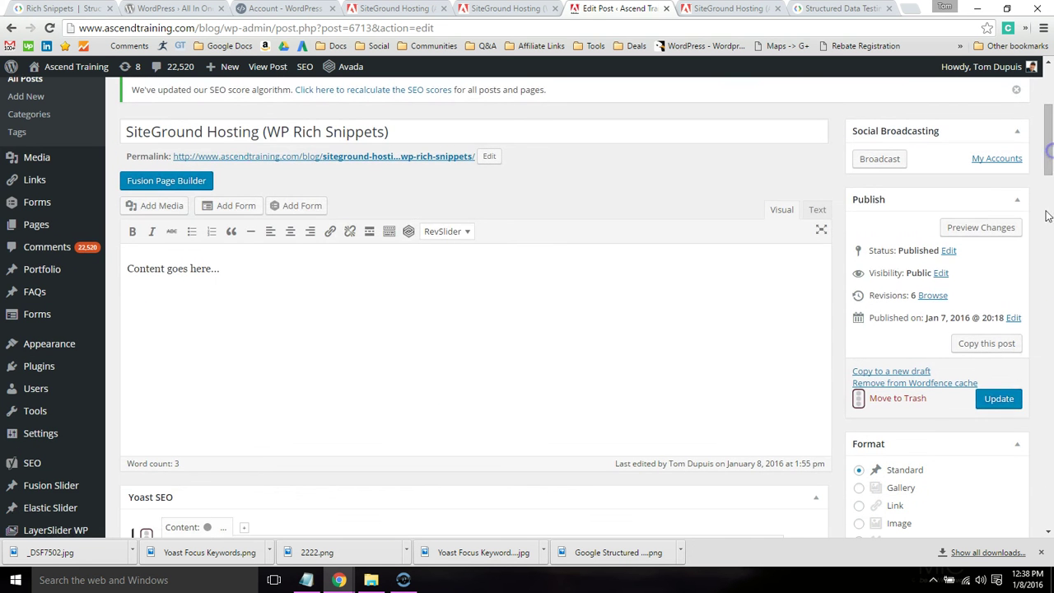
- Update the post, then paste its URL into the Structured Data Testing Tool and validate it
{"action": "left_click", "coordinate": [994, 400]}
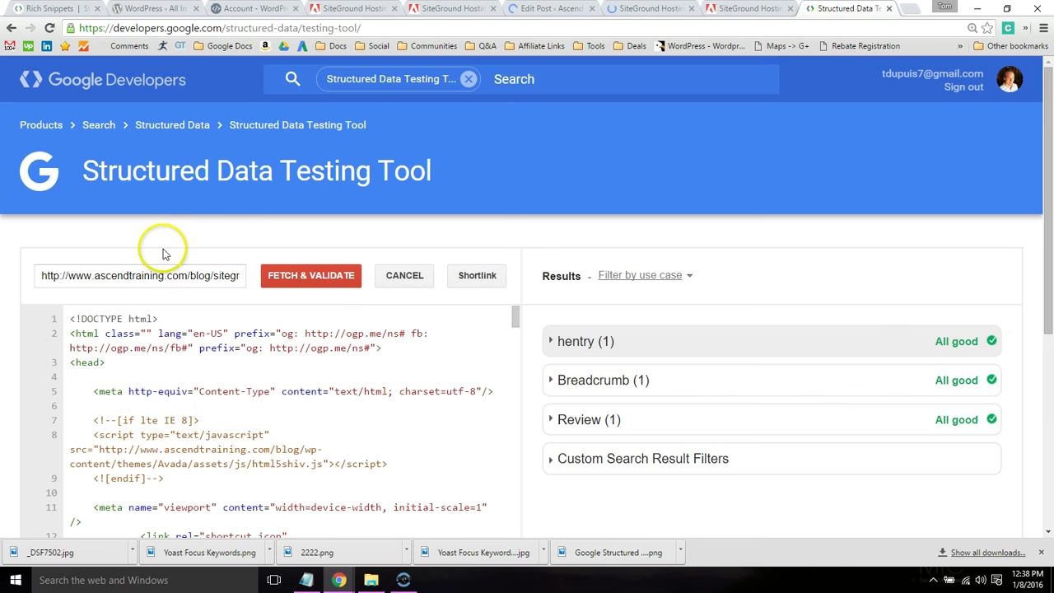
{"action": "left_click", "coordinate": [170, 272]}
{"action": "key", "text": "ctrl+a"}
{"action": "type", "text": "http://www.ascendtraining.com/blog/siteground-hosting-wp-rich-snippets/"}
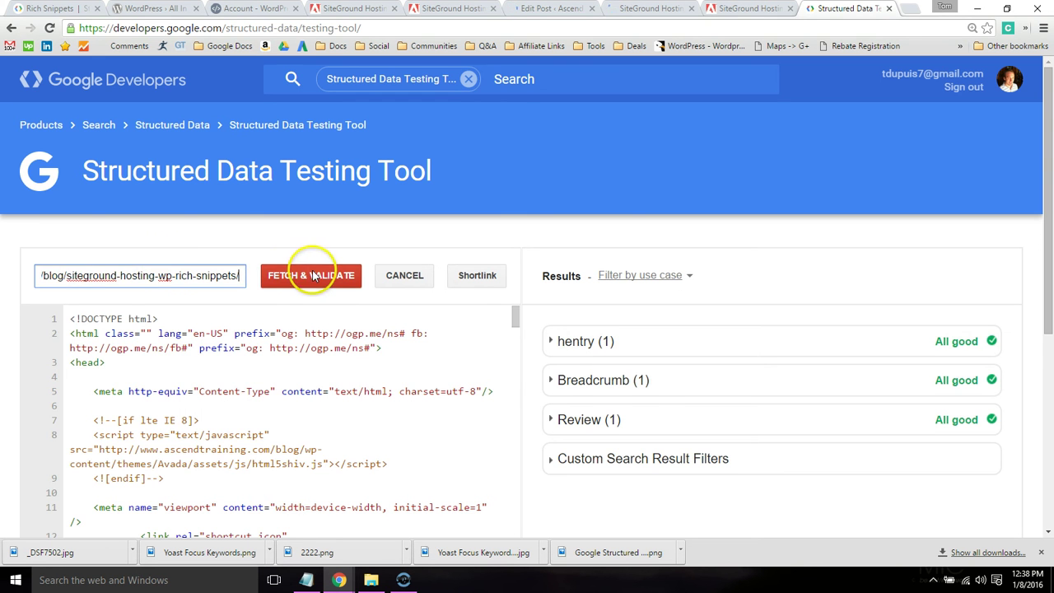
{"action": "left_click", "coordinate": [310, 275]}
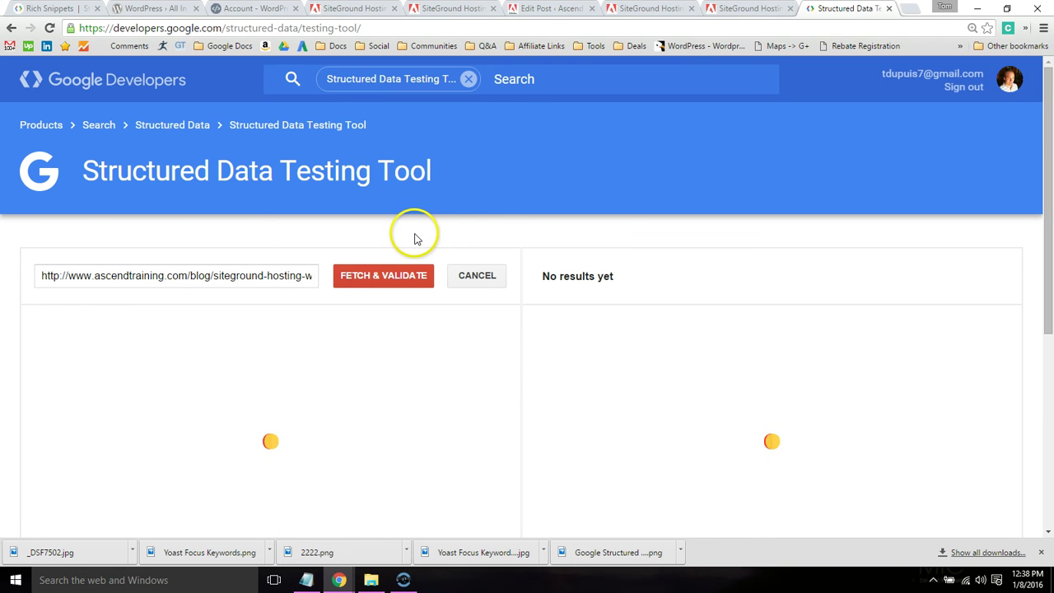
{"action": "scroll", "coordinate": [1046, 247], "scroll_direction": "down", "scroll_amount": 2}
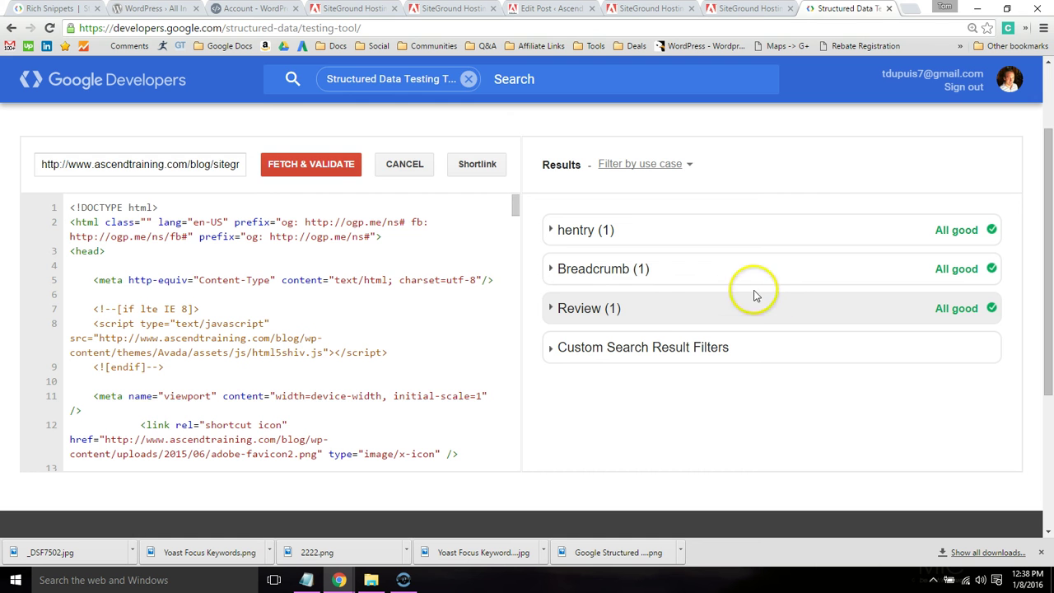
- Open the All In One Schema.org Rich Snippets plugin's Support forum and scroll to its topics
{"action": "left_click", "coordinate": [145, 10]}
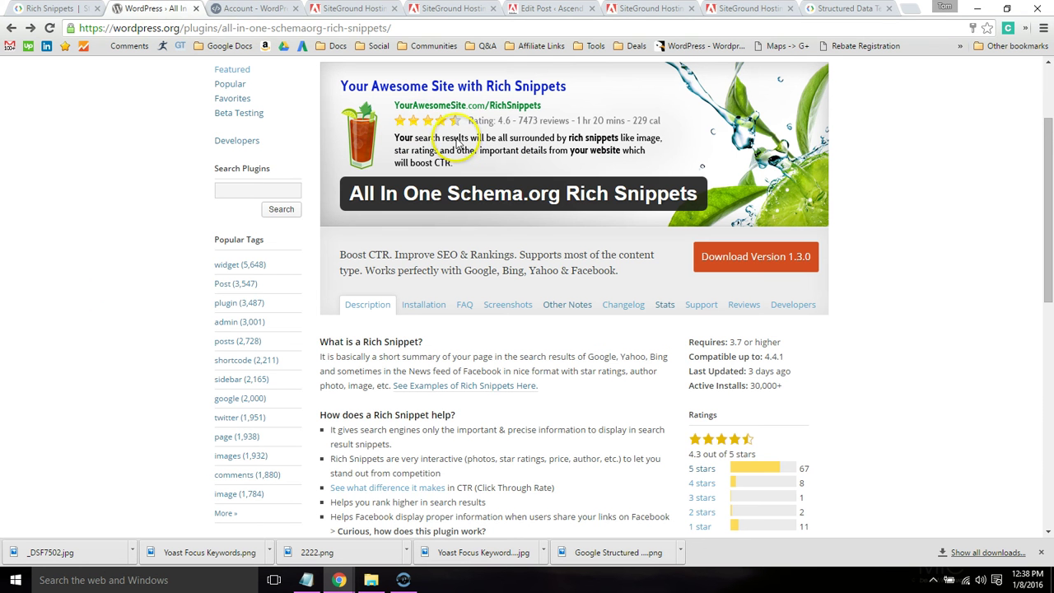
{"action": "left_click", "coordinate": [699, 307]}
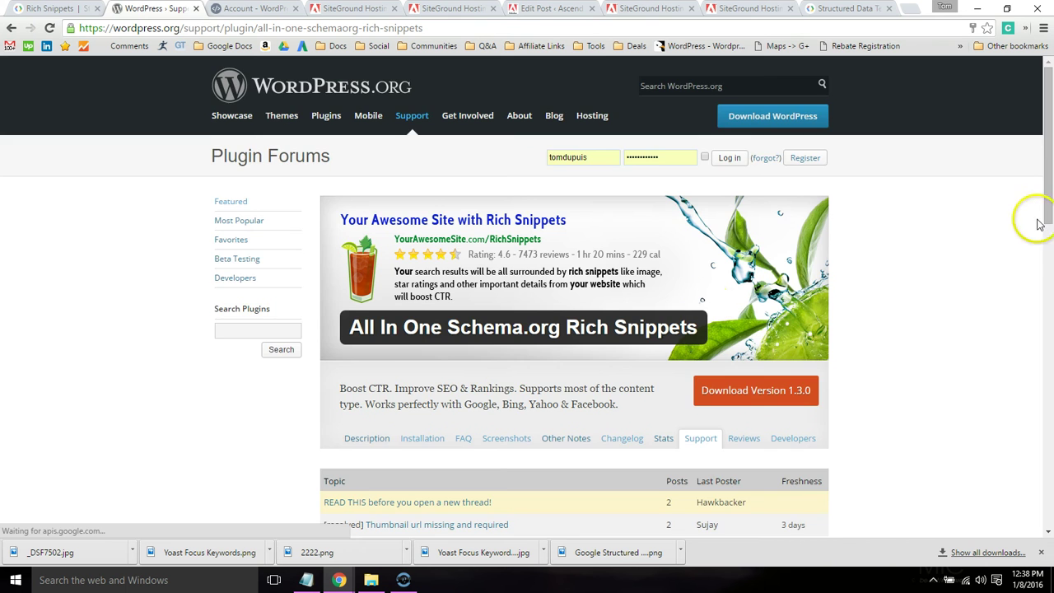
{"action": "left_click_drag", "start_coordinate": [1047, 218], "coordinate": [1050, 261]}
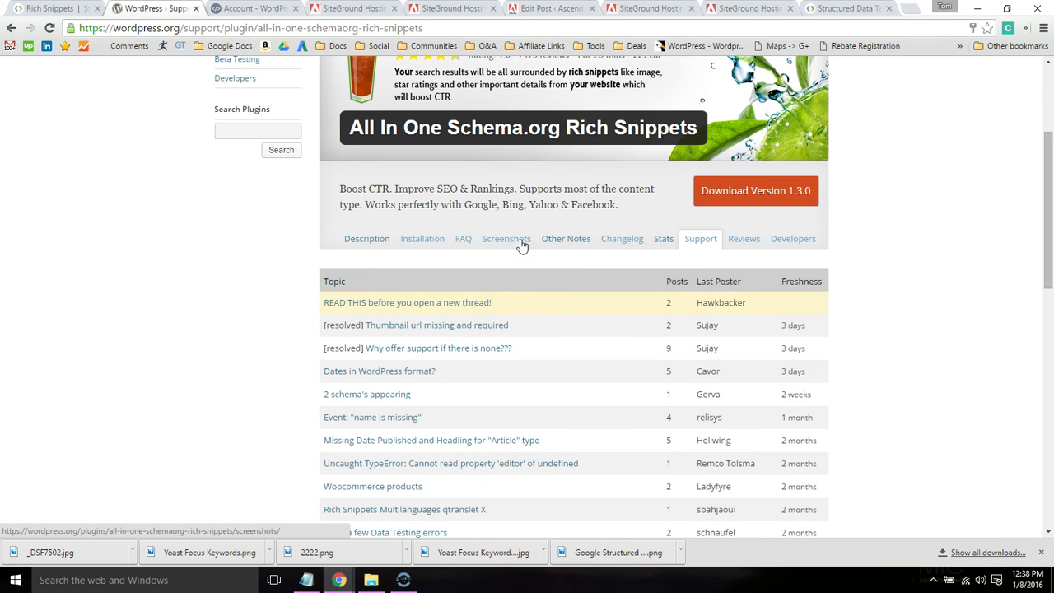
- Open the Docs page on the WP Rich Snippets account site
{"action": "left_click", "coordinate": [251, 8]}
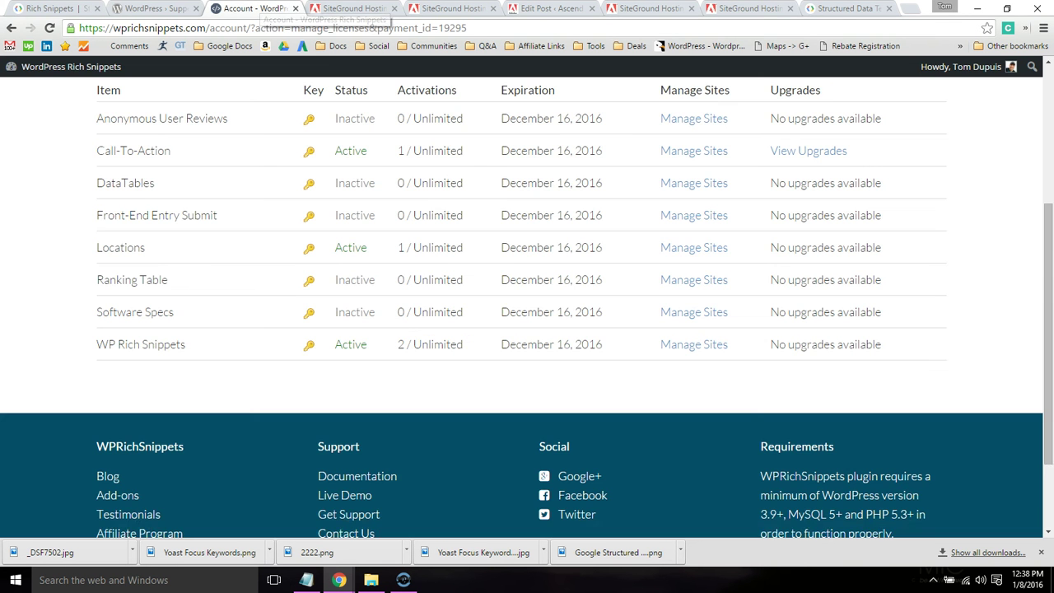
{"action": "scroll", "coordinate": [1035, 283], "scroll_direction": "up", "scroll_amount": 3}
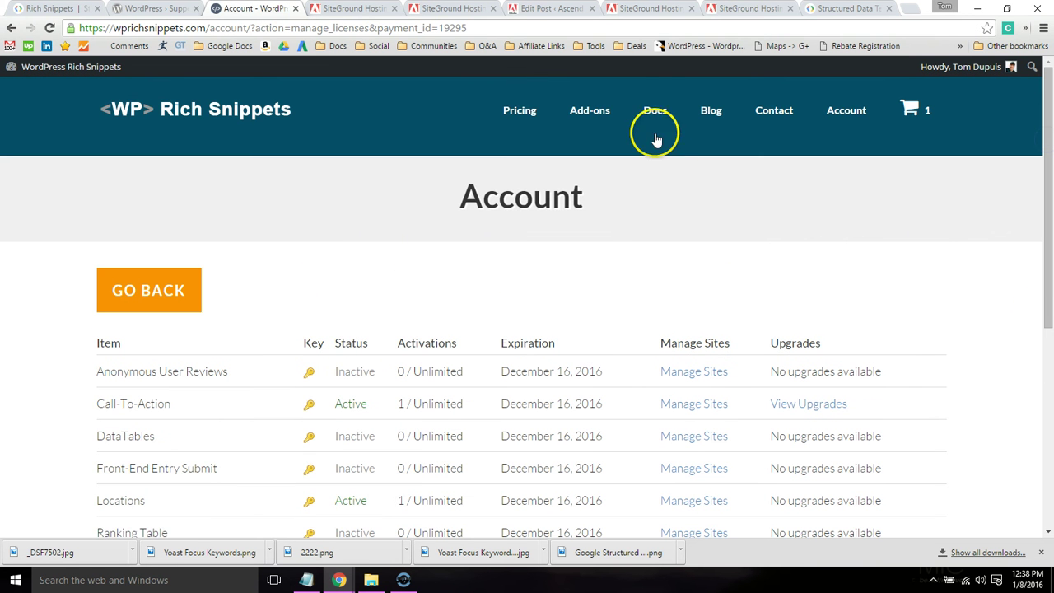
{"action": "left_click", "coordinate": [659, 115]}
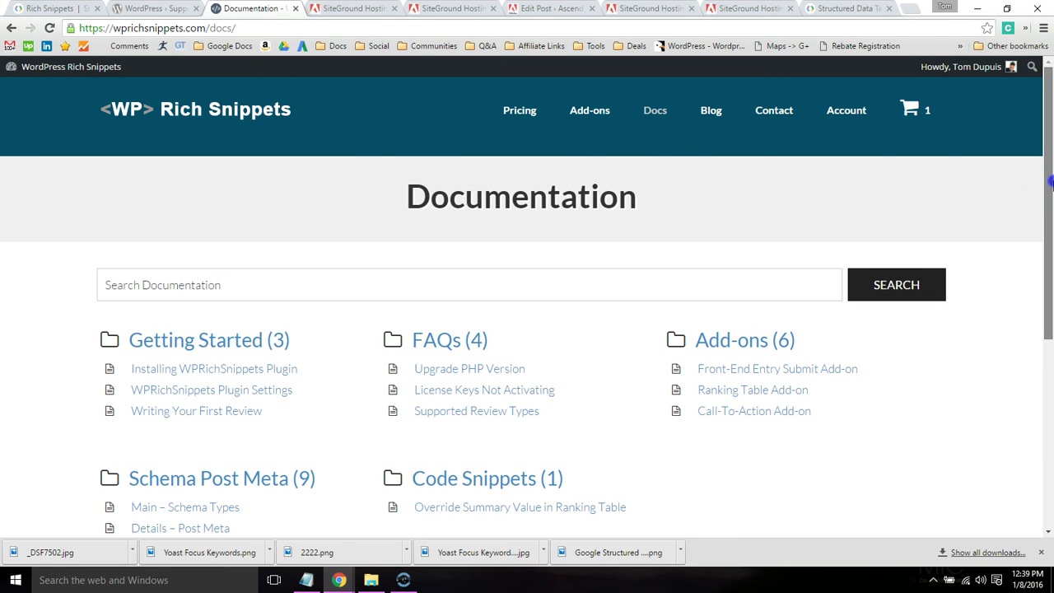
- Scroll through the documentation, highlighting the 'Installing WPRichSnippets Plugin' and 'Writing Your First Review' article titles
{"action": "left_click_drag", "start_coordinate": [1050, 191], "coordinate": [1050, 244]}
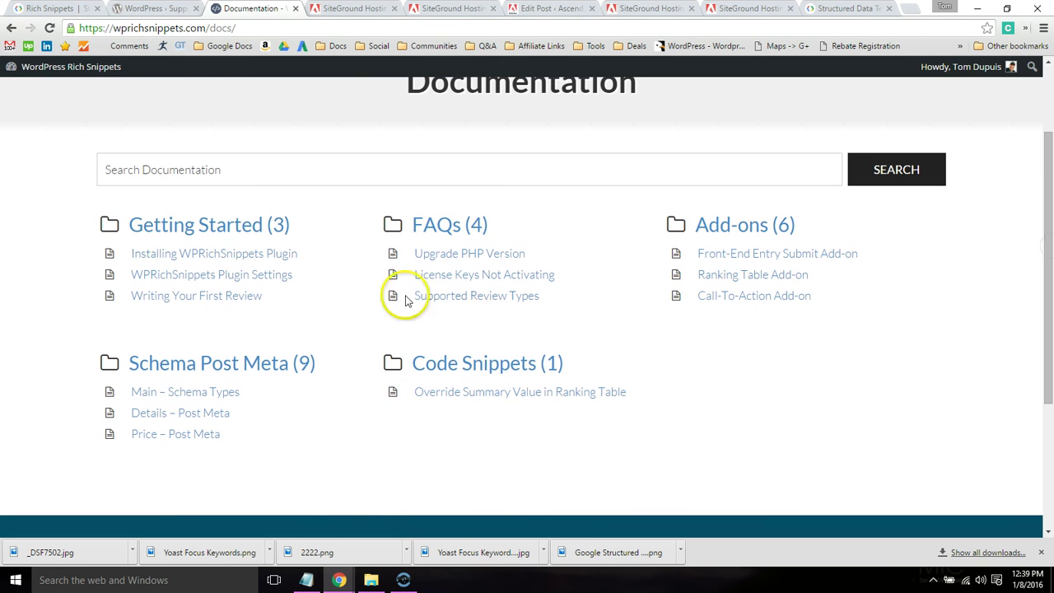
{"action": "left_click_drag", "start_coordinate": [316, 253], "coordinate": [128, 253]}
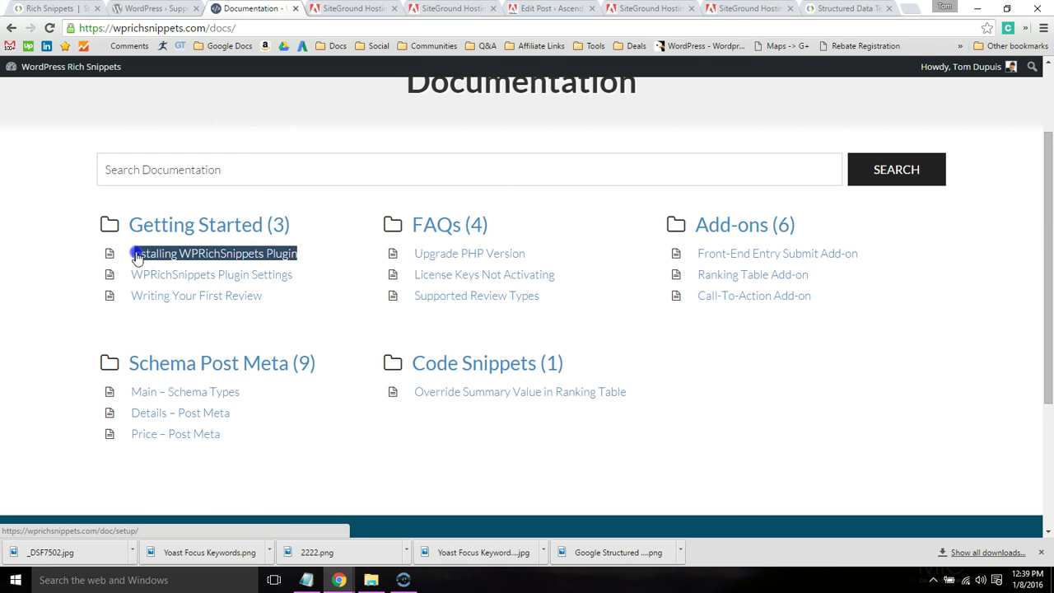
{"action": "left_click", "coordinate": [276, 300]}
{"action": "left_click_drag", "start_coordinate": [277, 300], "coordinate": [155, 297]}
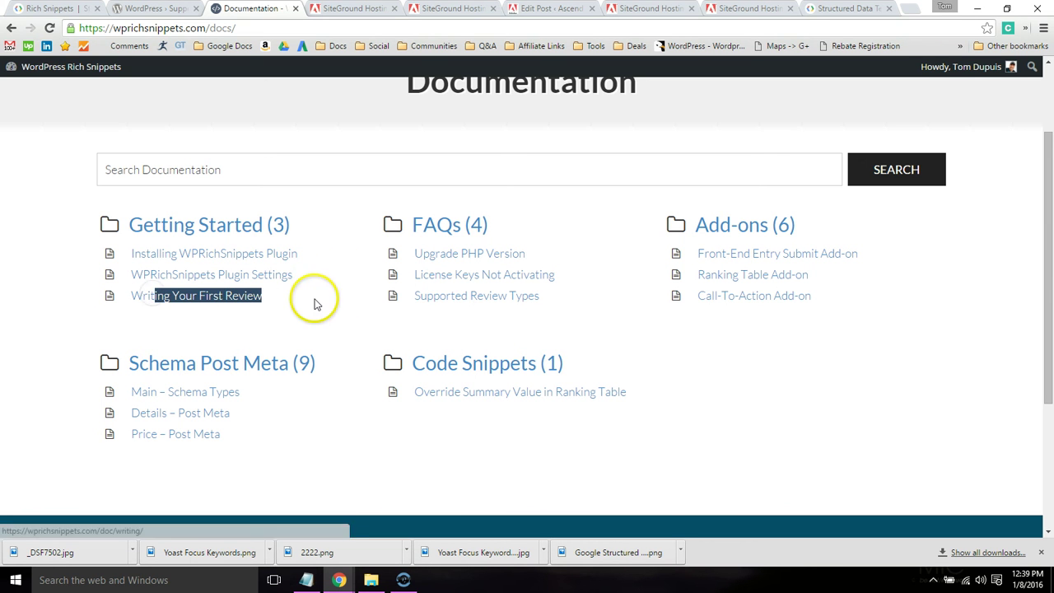
{"action": "left_click_drag", "start_coordinate": [1047, 261], "coordinate": [1047, 384]}
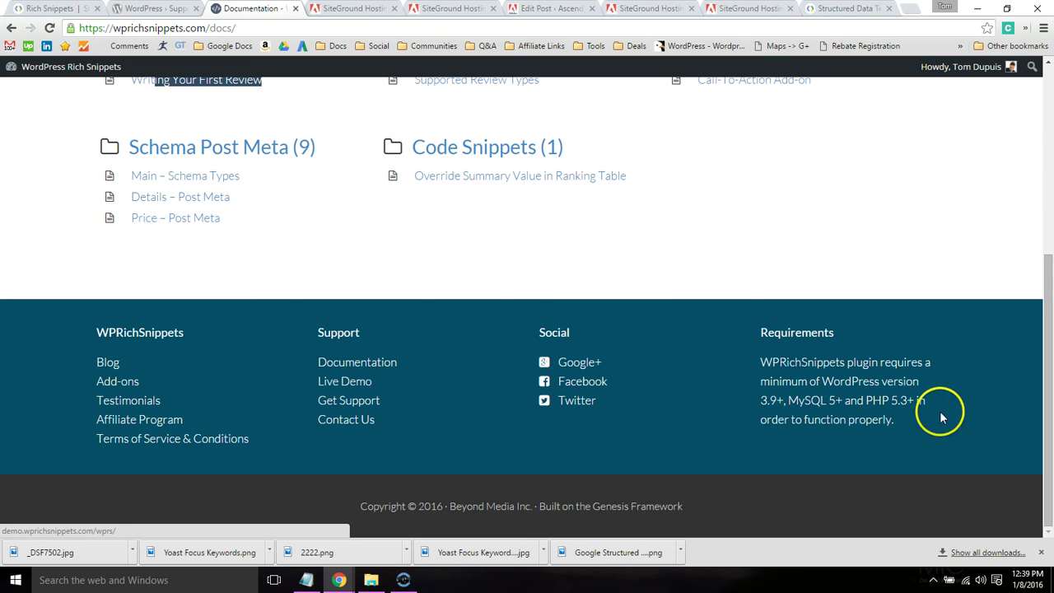
{"action": "left_click_drag", "start_coordinate": [1042, 405], "coordinate": [1039, 233]}
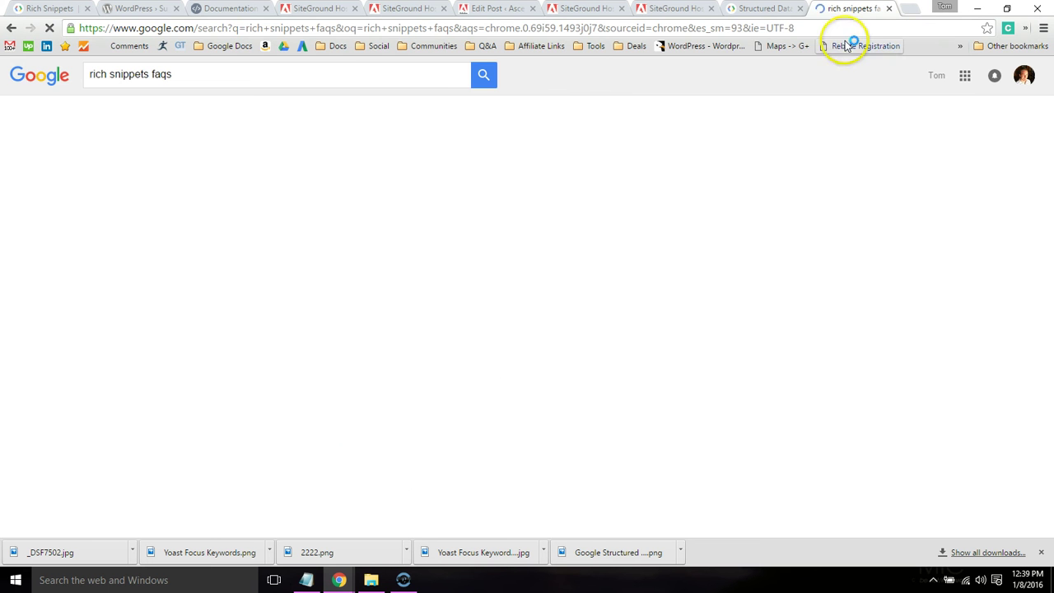
- Open the 'FAQ: Rich Snippets - Google Webmaster Help' result, then return to the Structured Data Testing Tool
{"action": "left_click", "coordinate": [293, 175]}
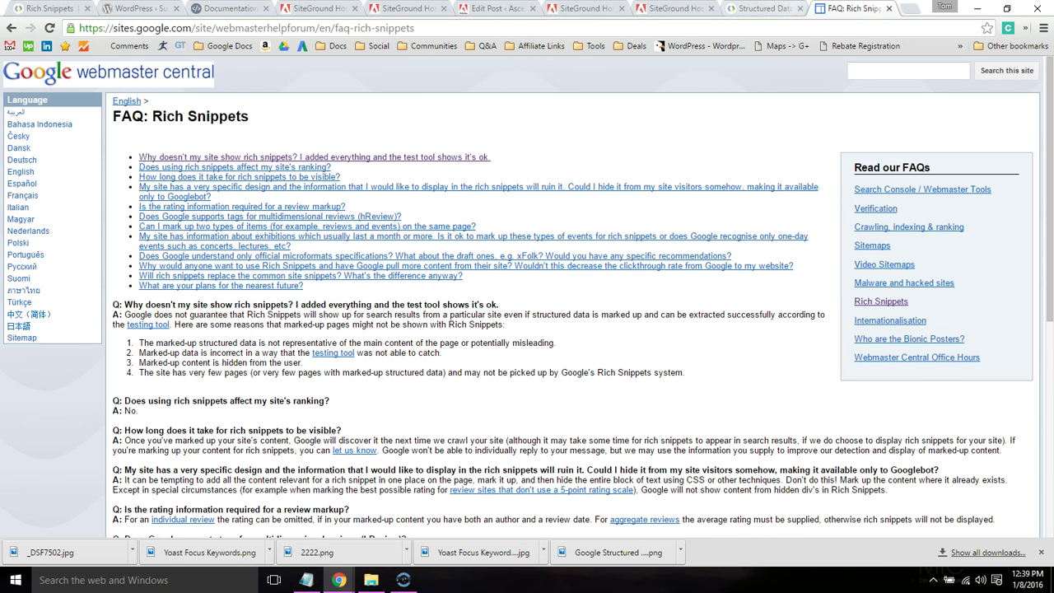
{"action": "left_click", "coordinate": [764, 9]}
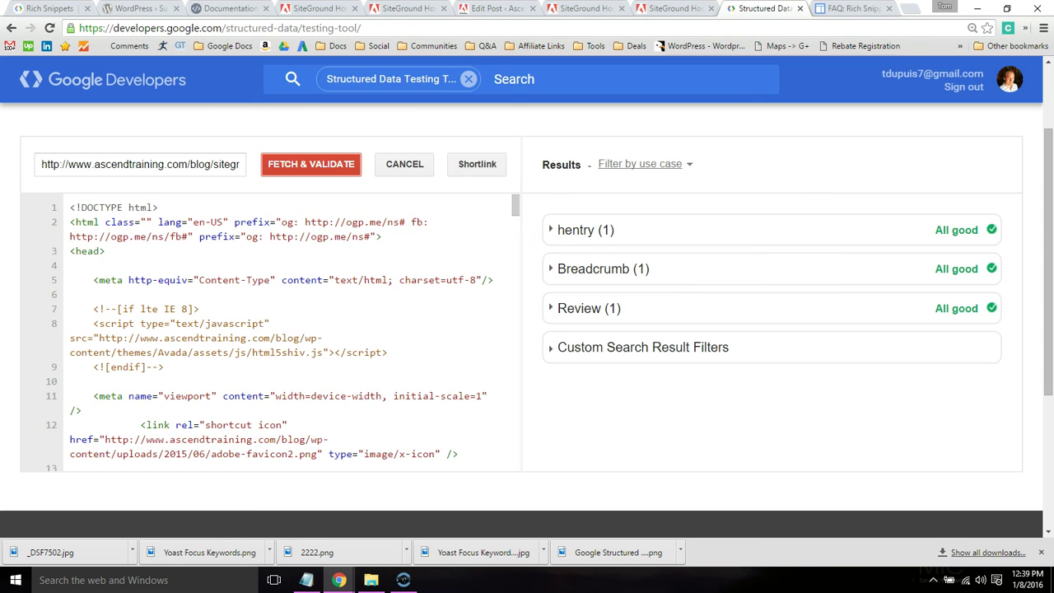
- Expand Review (1) to inspect its description, dates, 1–5 rating and SiteGround Hosting item, then return to the FAQ
{"action": "left_click", "coordinate": [705, 309]}
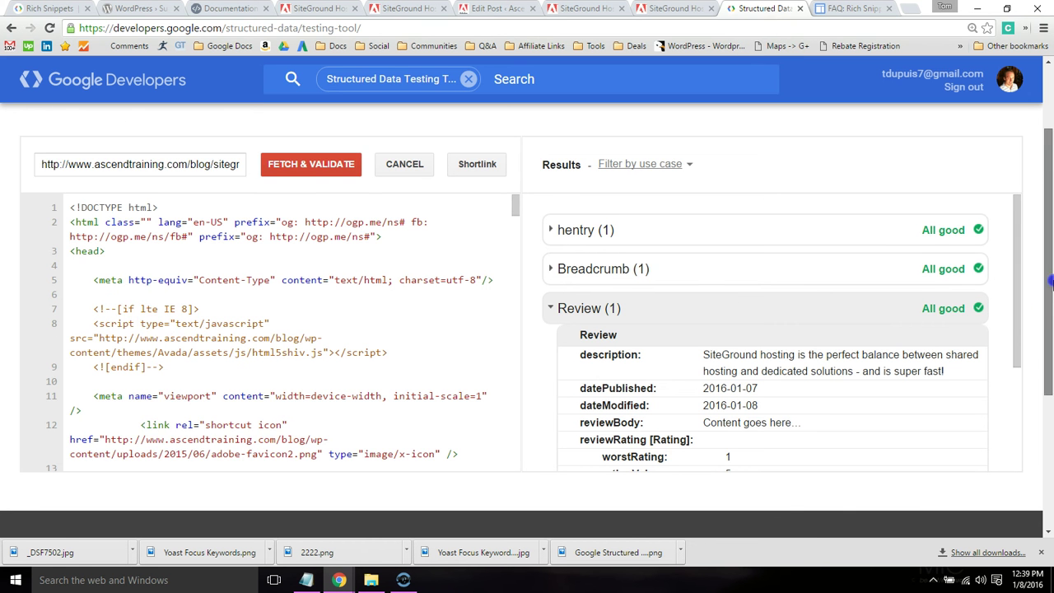
{"action": "scroll", "coordinate": [1045, 329], "scroll_direction": "down", "scroll_amount": 1}
{"action": "left_click_drag", "start_coordinate": [1016, 259], "coordinate": [1017, 353]}
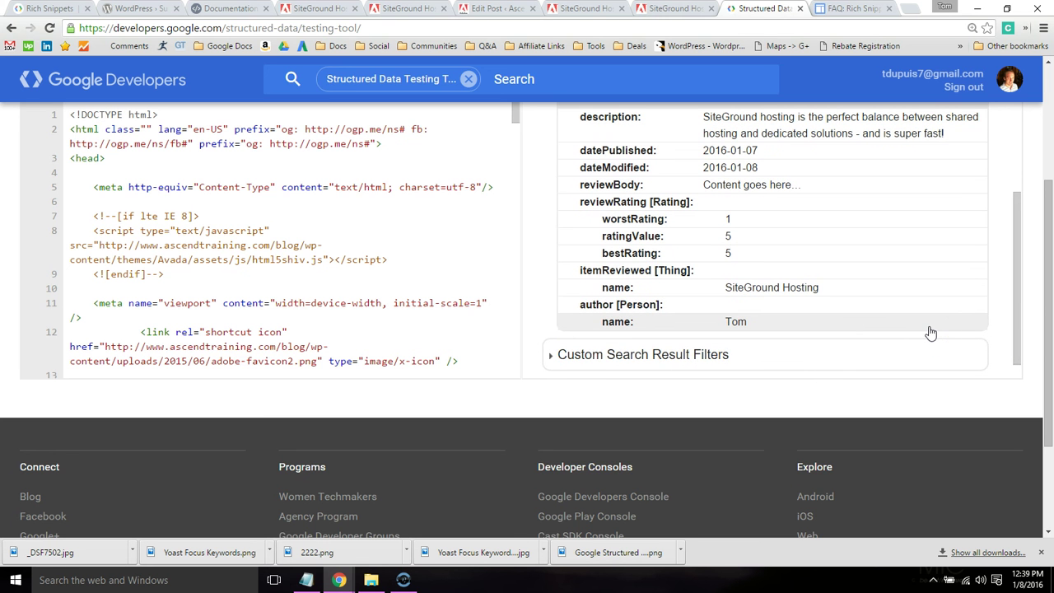
{"action": "left_click", "coordinate": [917, 318]}
{"action": "left_click_drag", "start_coordinate": [1048, 267], "coordinate": [1049, 255]}
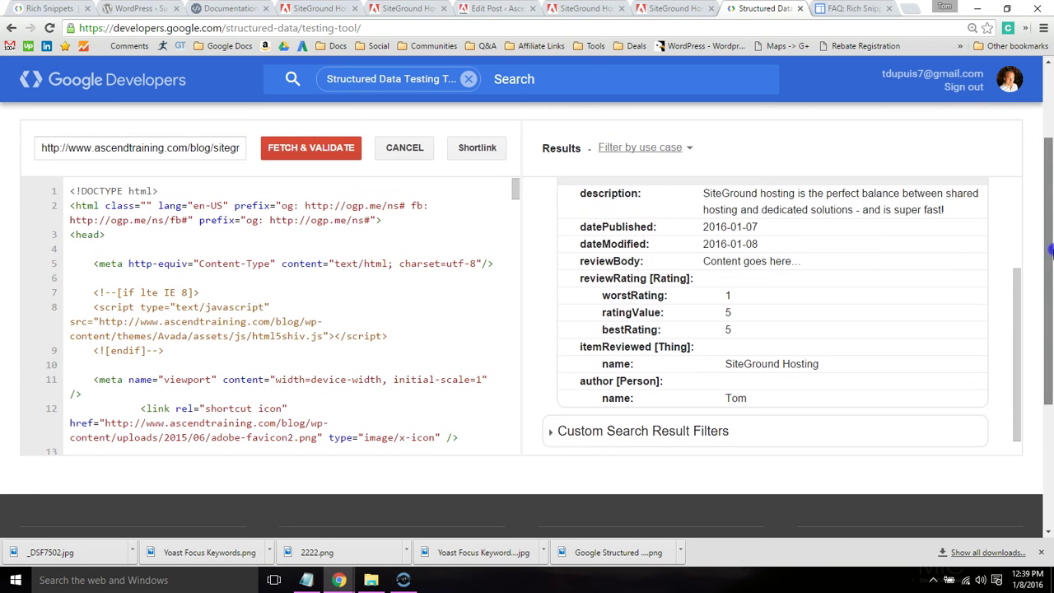
{"action": "left_click", "coordinate": [854, 303]}
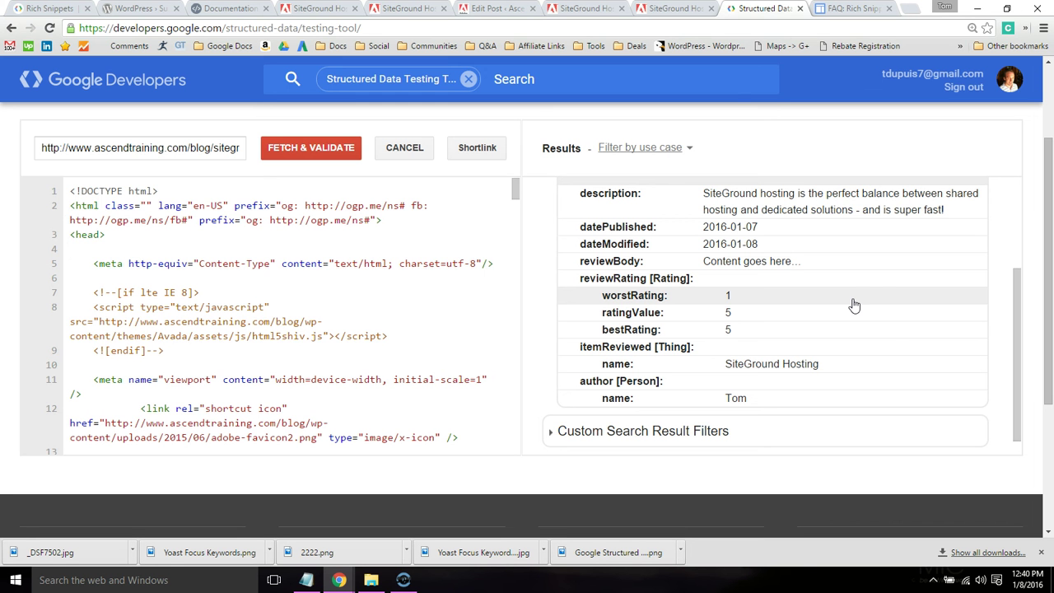
{"action": "left_click", "coordinate": [961, 328]}
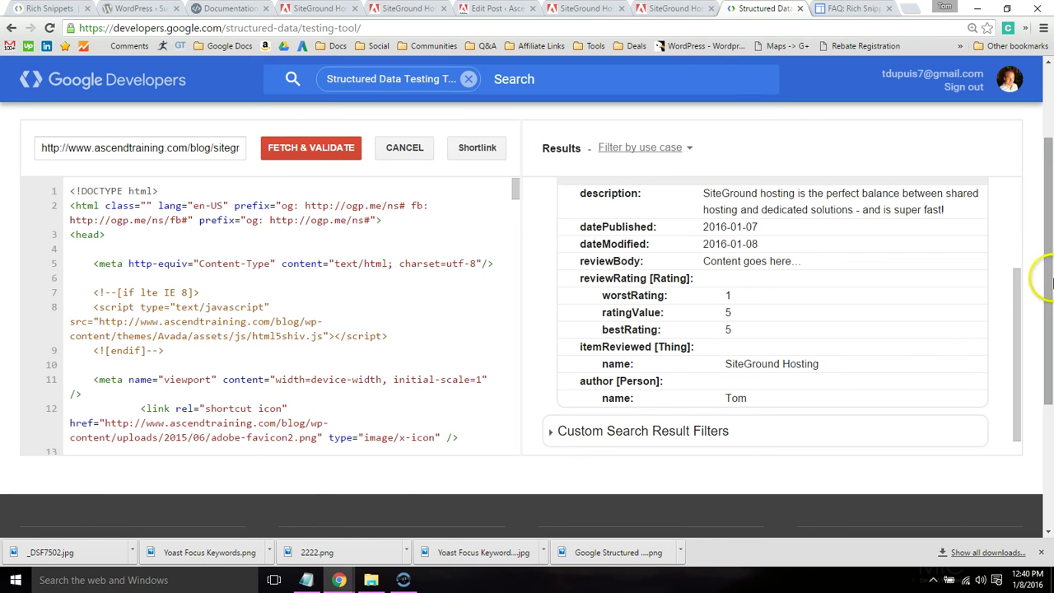
{"action": "left_click", "coordinate": [848, 9]}
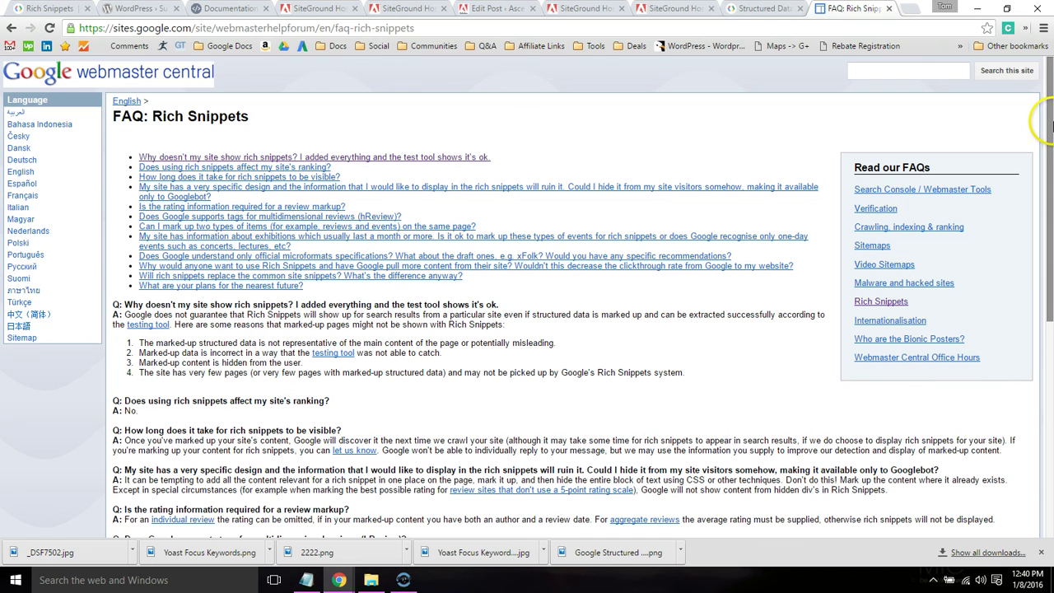